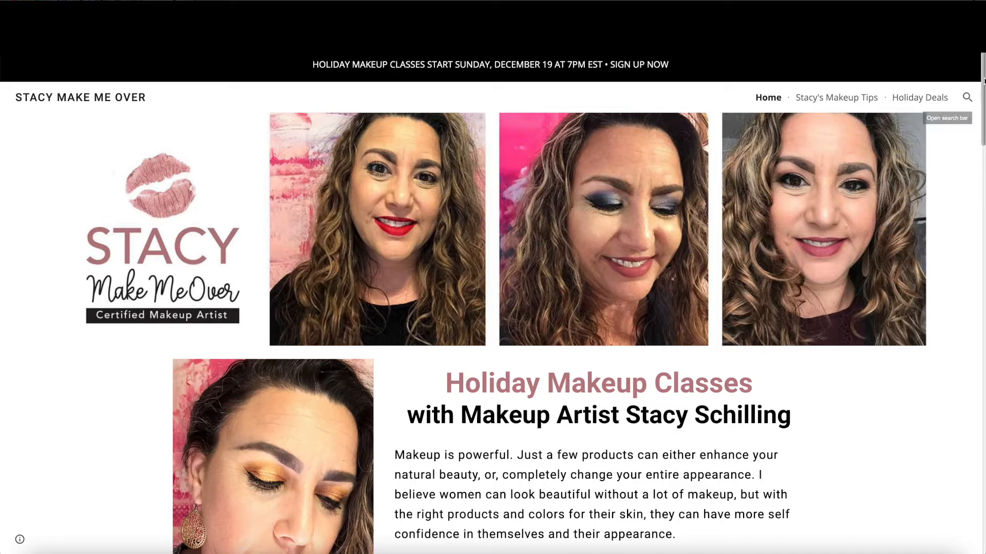
# Step: Examine the published makeup site's Home, Makeup Tips and Holiday Deals pages down through their content
pyautogui.moveTo(983, 81); pyautogui.dragTo(957, 220)
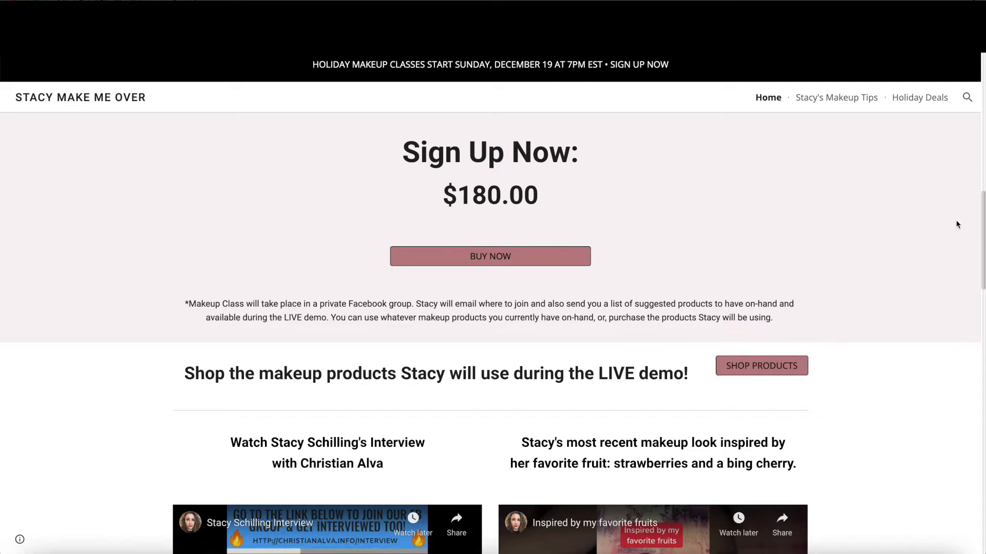
pyautogui.moveTo(982, 203); pyautogui.dragTo(979, 262)
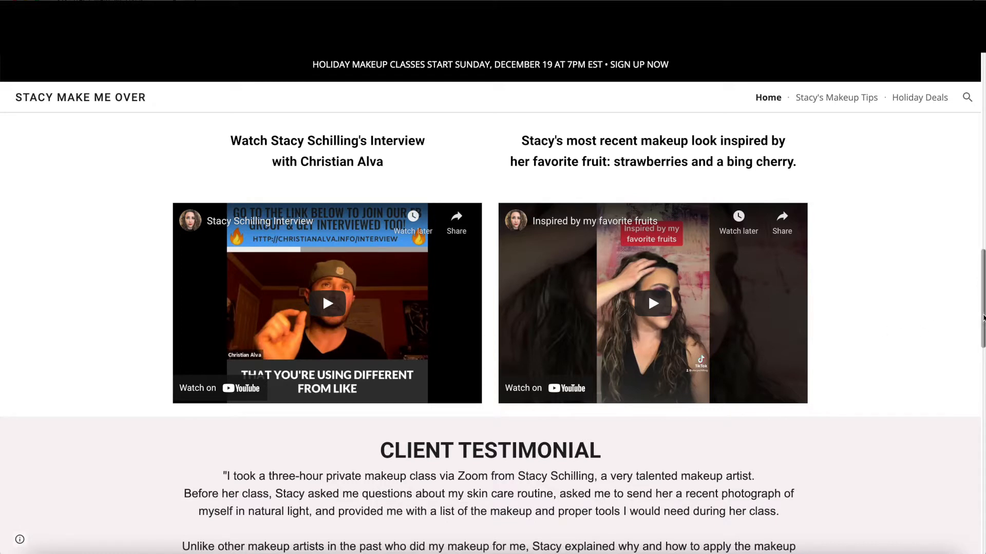
pyautogui.moveTo(982, 319); pyautogui.dragTo(972, 531)
pyautogui.scroll(-1, 970, 508)
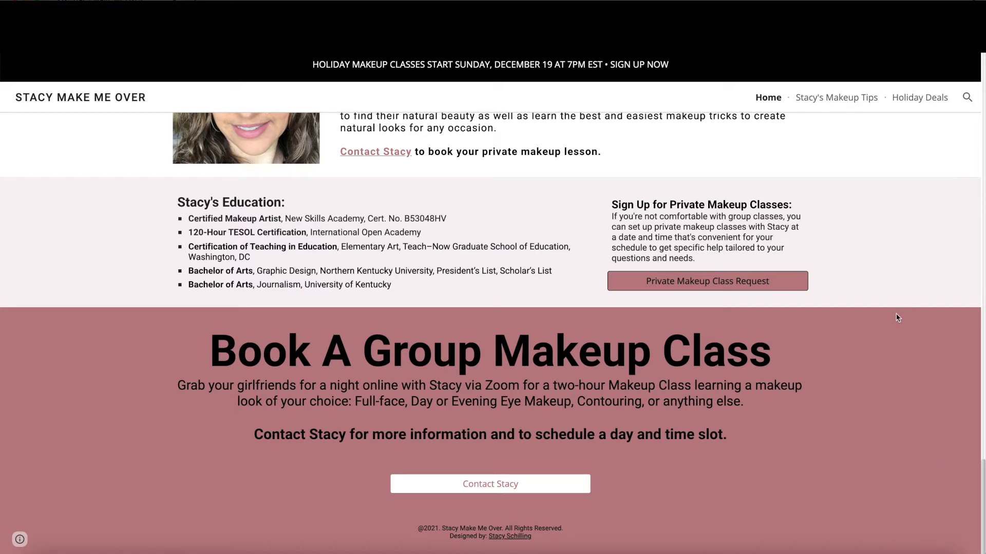
pyautogui.click(827, 100)
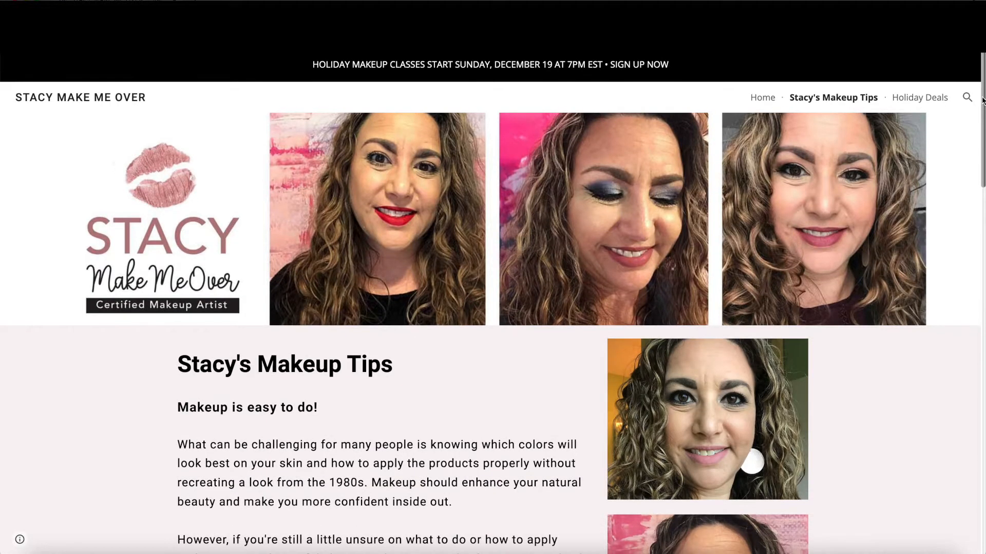
pyautogui.moveTo(982, 100); pyautogui.dragTo(967, 259)
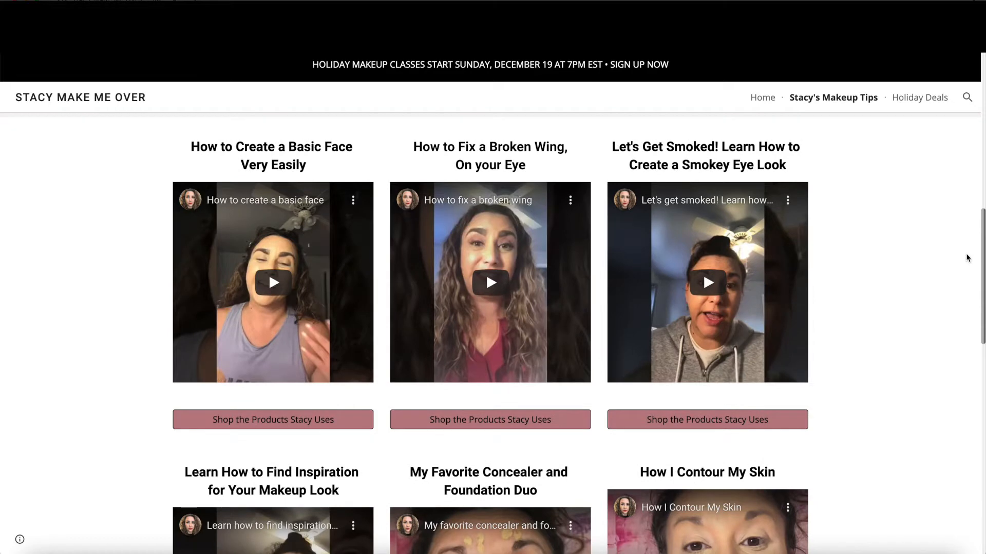
pyautogui.moveTo(967, 259); pyautogui.dragTo(936, 132)
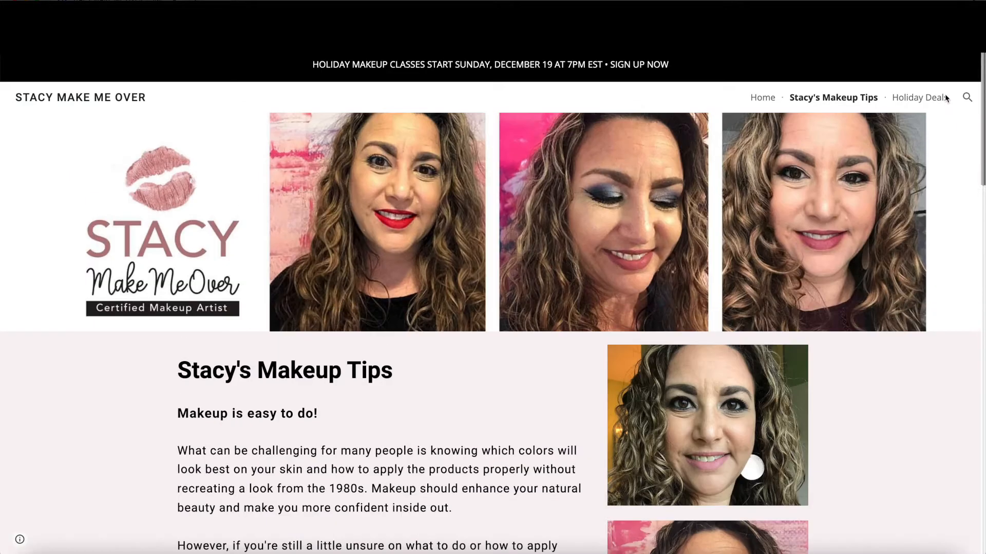
pyautogui.click(915, 101)
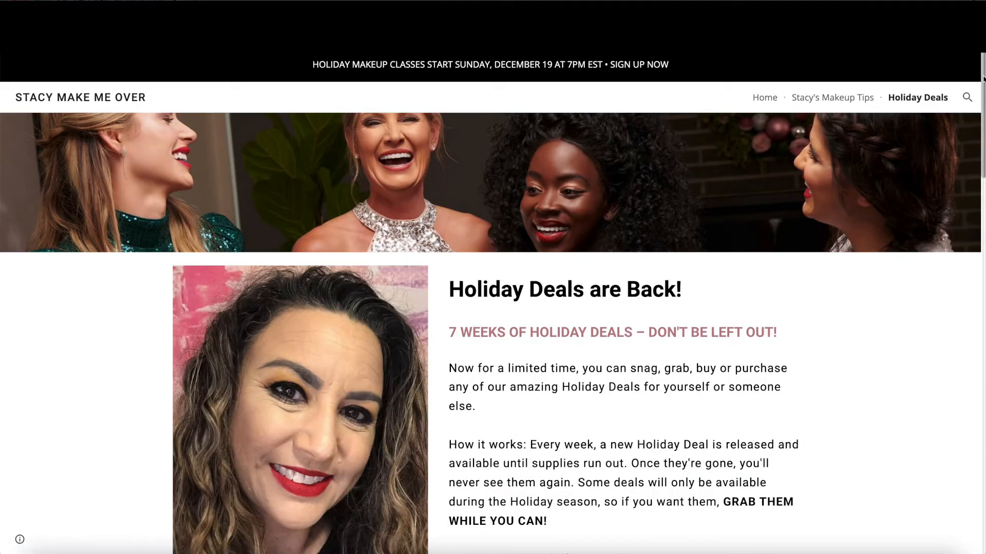
pyautogui.scroll(-1, 983, 78)
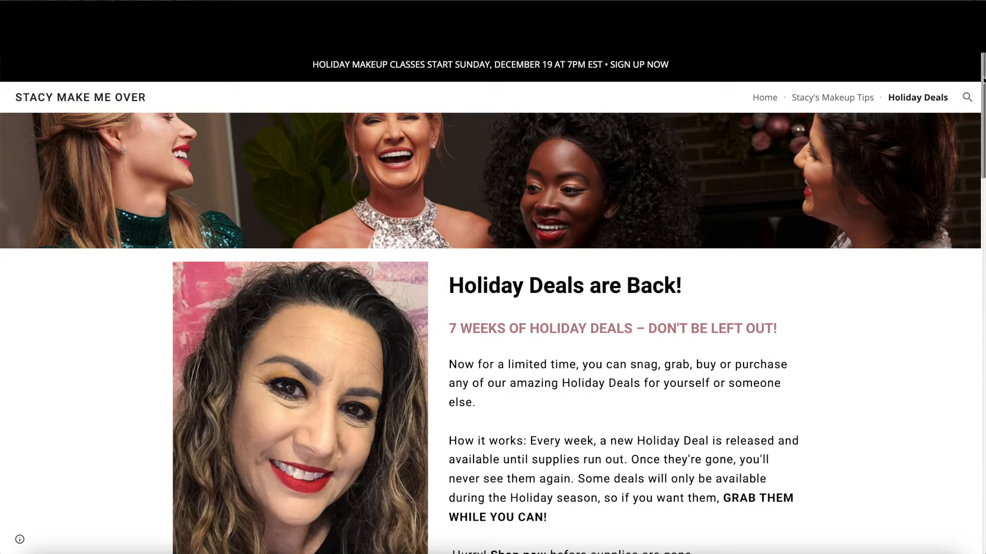
pyautogui.moveTo(983, 78); pyautogui.dragTo(953, 467)
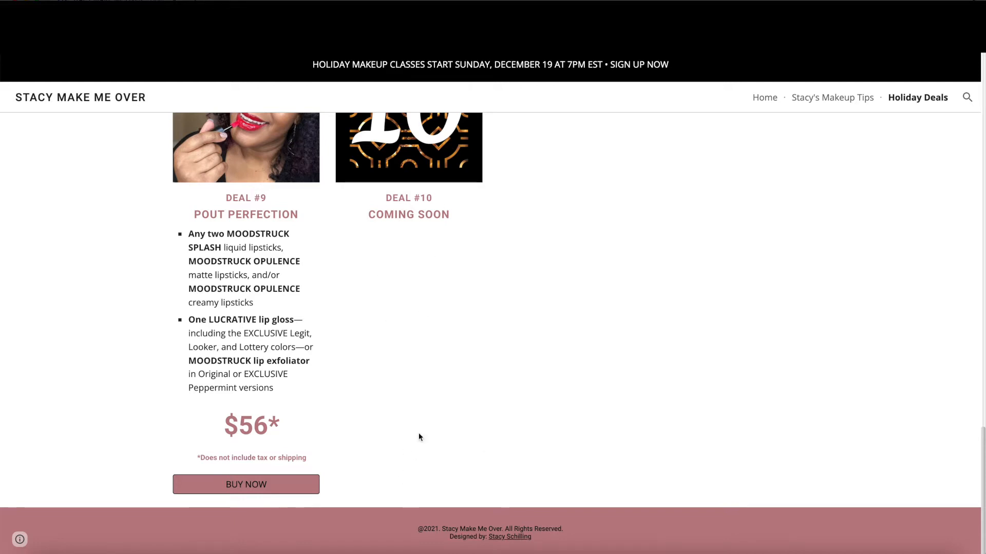
# Step: Switch to the Google Sites start page and check the available actions for the STACY MAKE ME OVER Old site
pyautogui.click(402, 550)
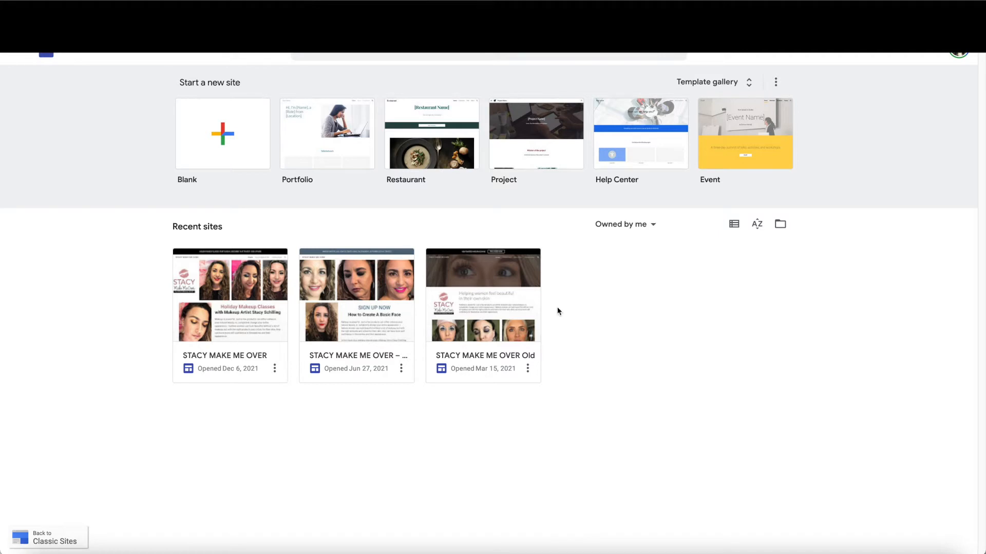
pyautogui.click(528, 370)
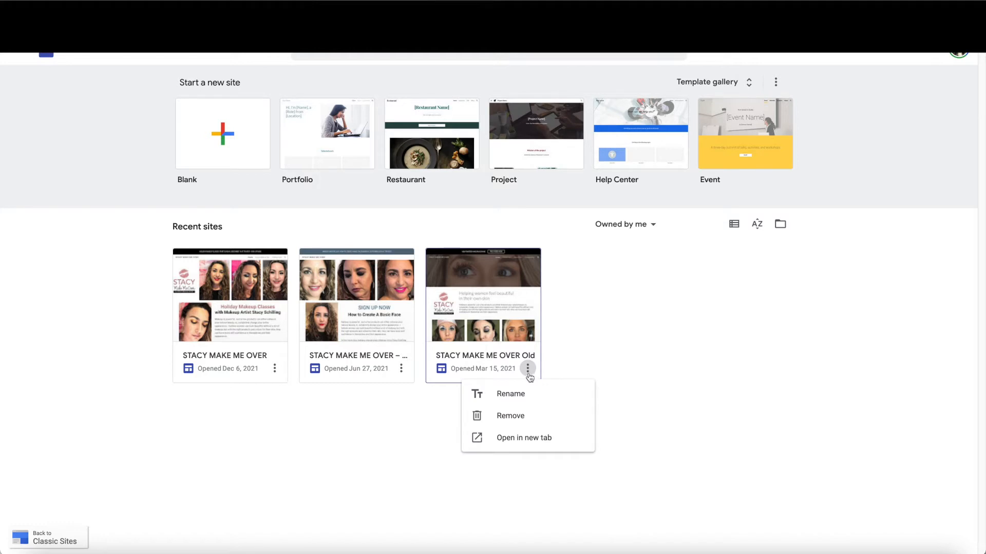
pyautogui.click(597, 289)
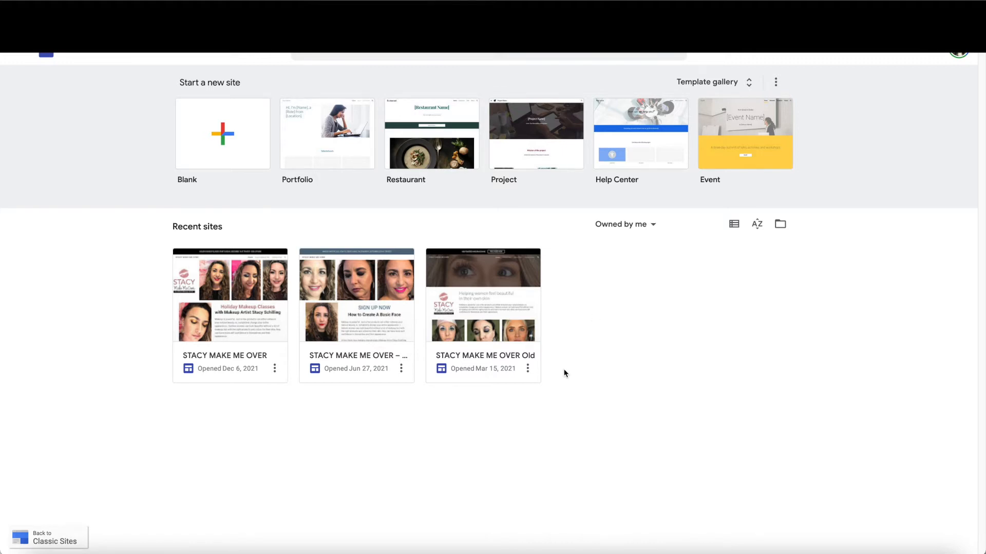
pyautogui.click(528, 369)
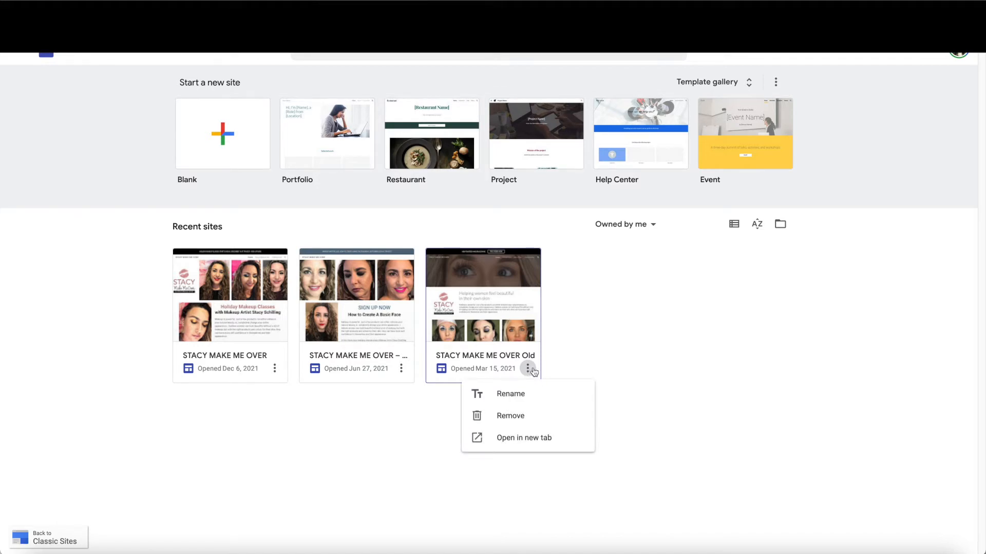
pyautogui.click(620, 294)
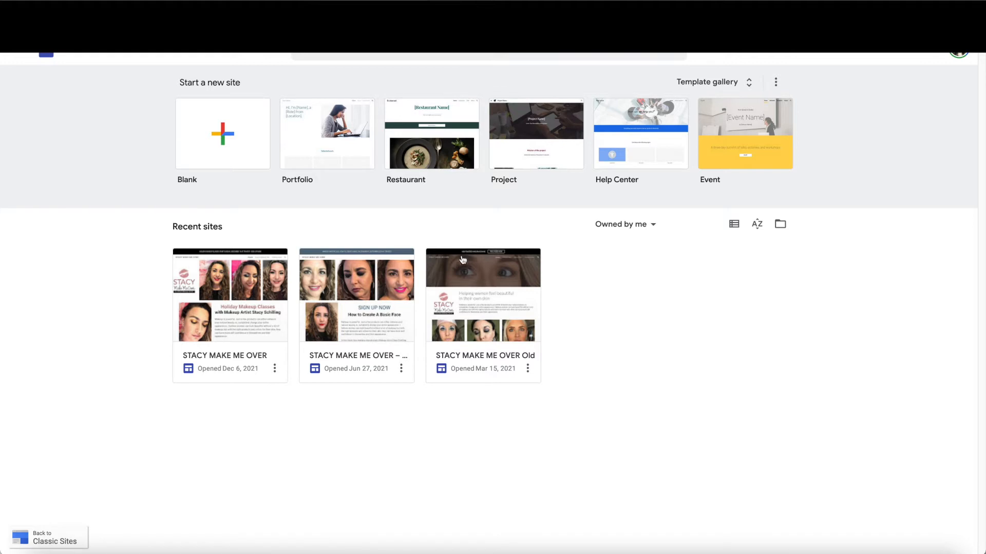
# Step: Create a blank site, try the Cover, Banner and Title only header types, and set the header type to Large banner
pyautogui.click(221, 139)
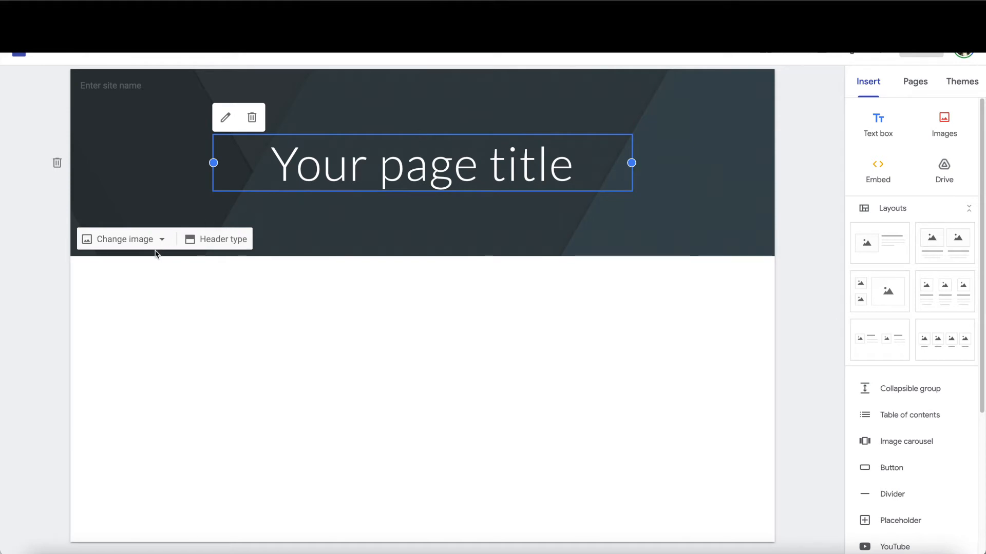
pyautogui.click(226, 241)
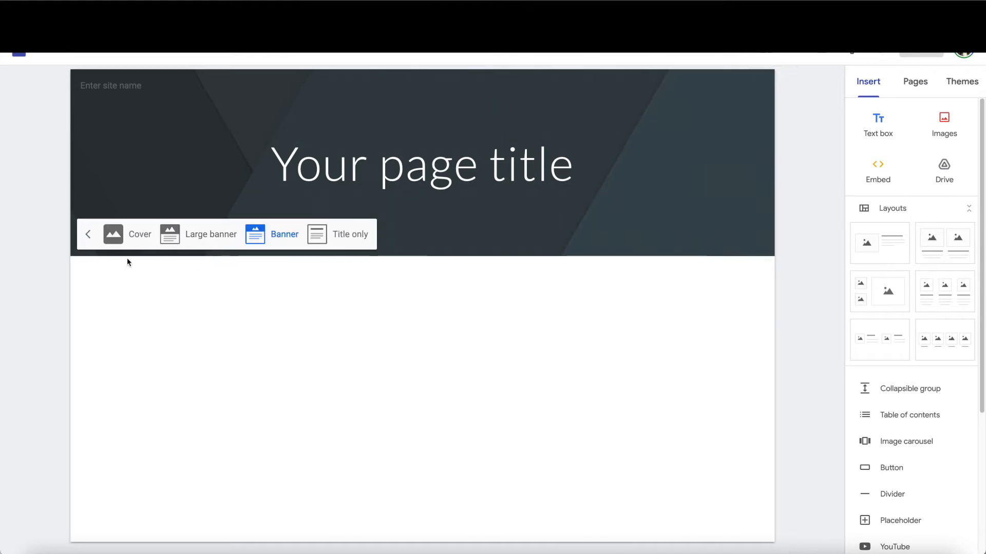
pyautogui.click(112, 237)
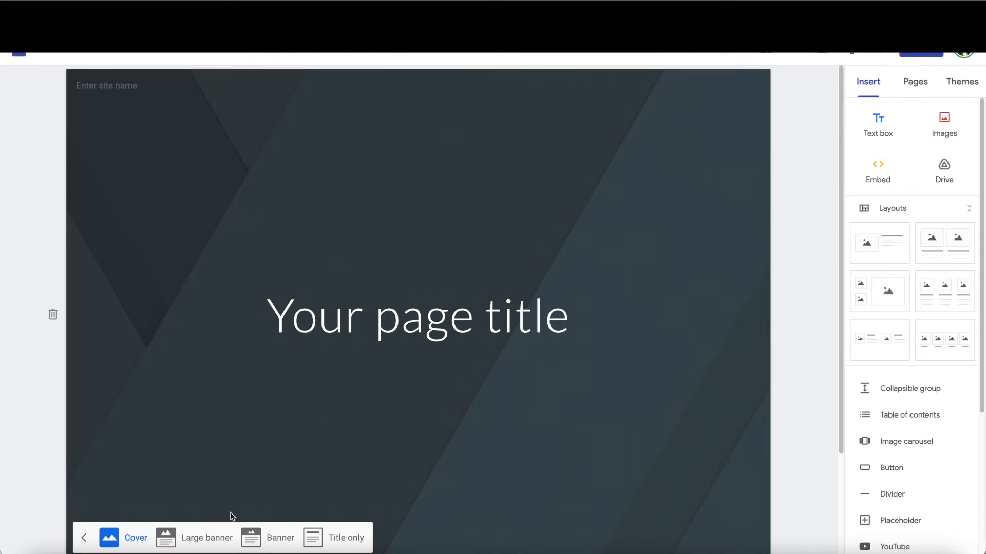
pyautogui.click(208, 538)
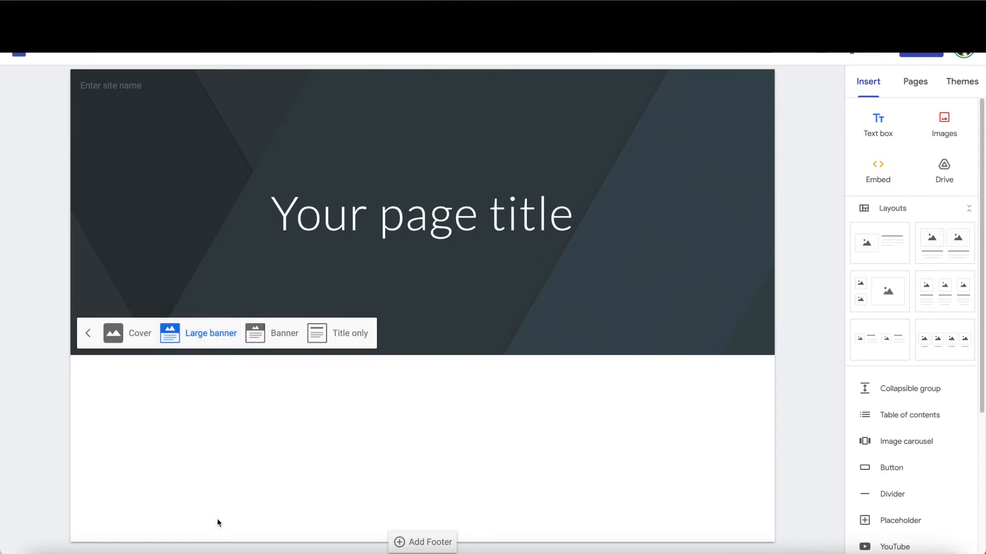
pyautogui.click(279, 334)
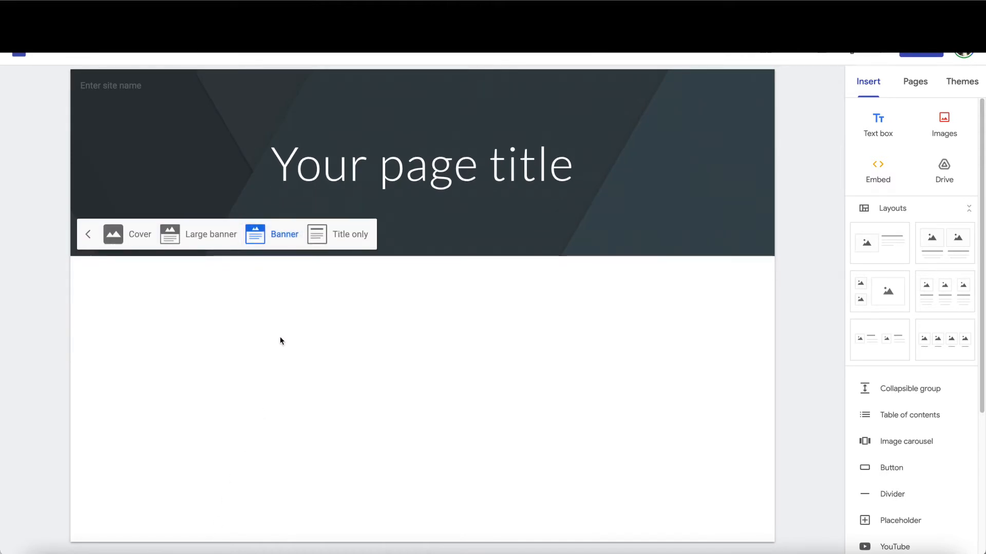
pyautogui.click(349, 233)
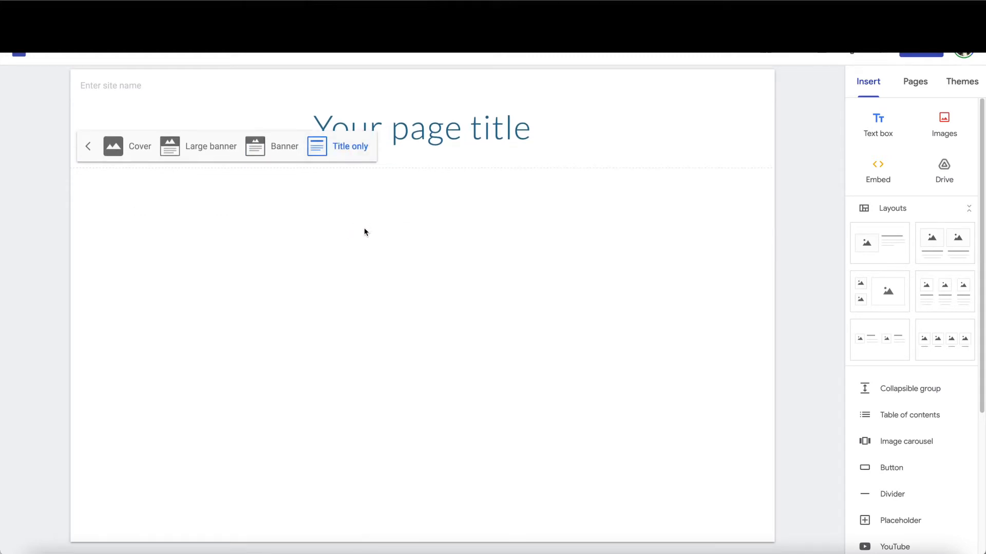
pyautogui.click(255, 149)
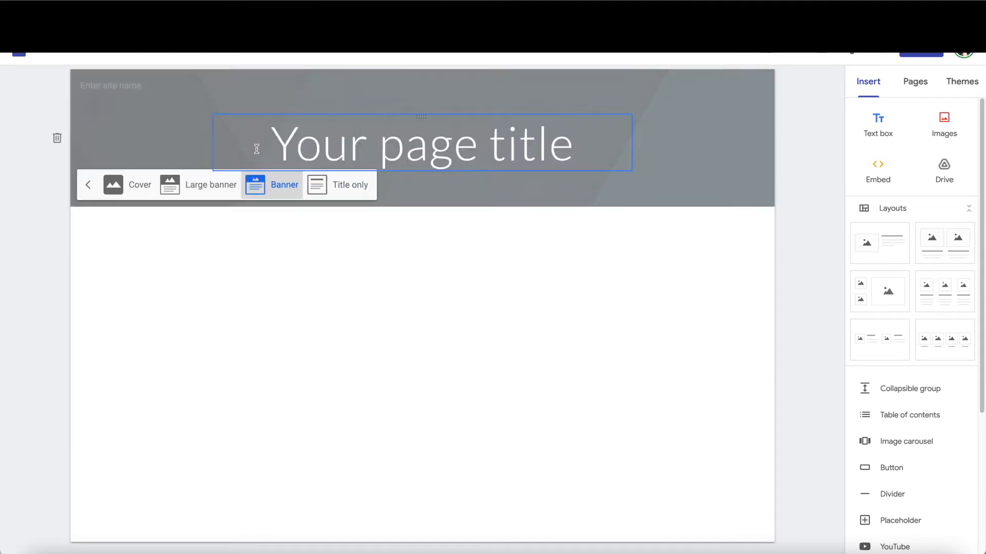
pyautogui.click(191, 239)
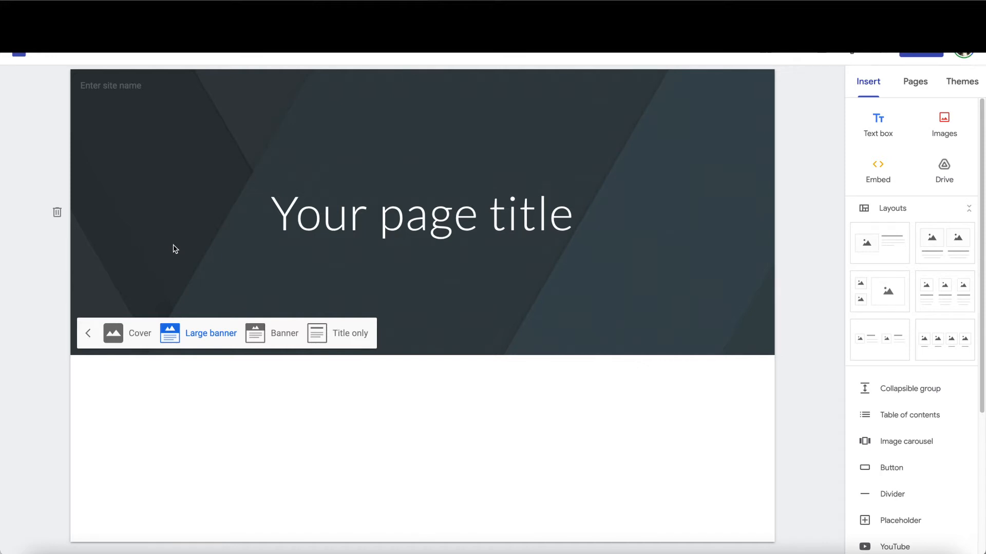
# Step: Set the font of the whole page title in the header to Arial
pyautogui.click(481, 210)
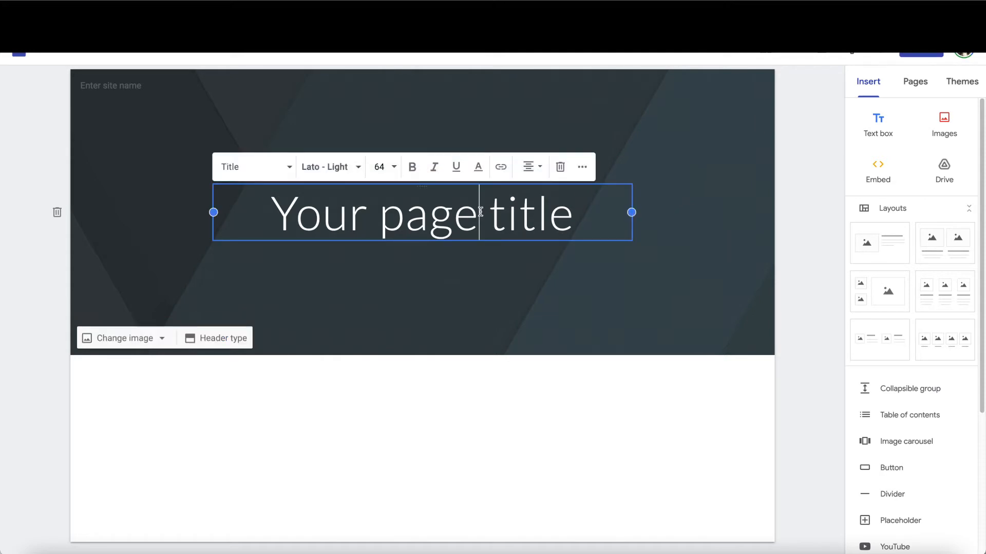
pyautogui.moveTo(589, 209); pyautogui.dragTo(268, 226)
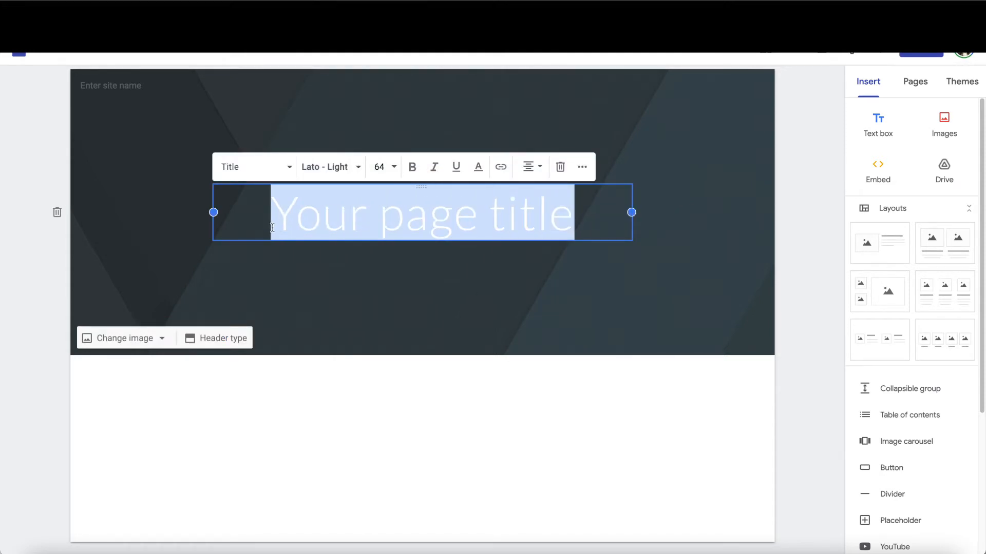
pyautogui.click(346, 171)
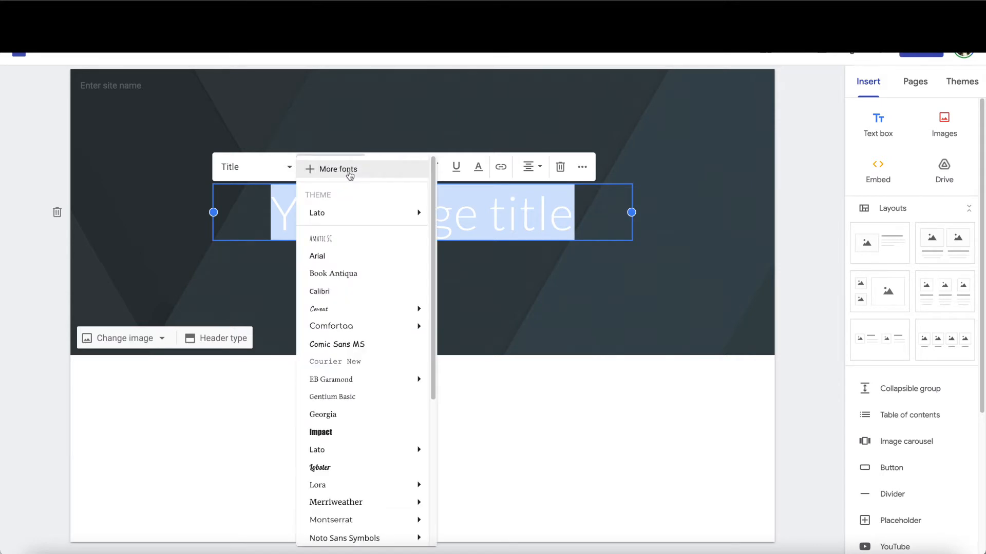
pyautogui.click(319, 255)
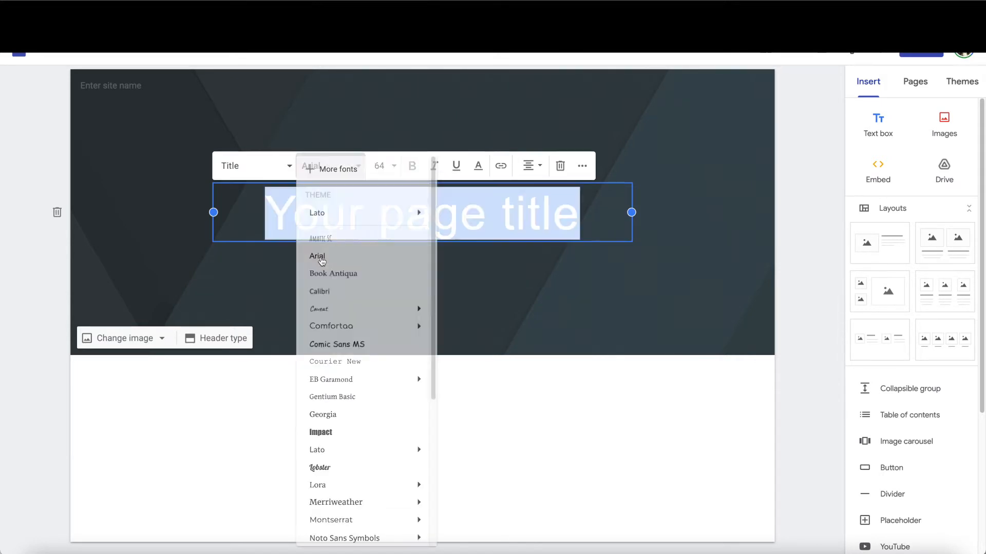
# Step: Try the Heading and Small text styles on the whole page title
pyautogui.click(378, 213)
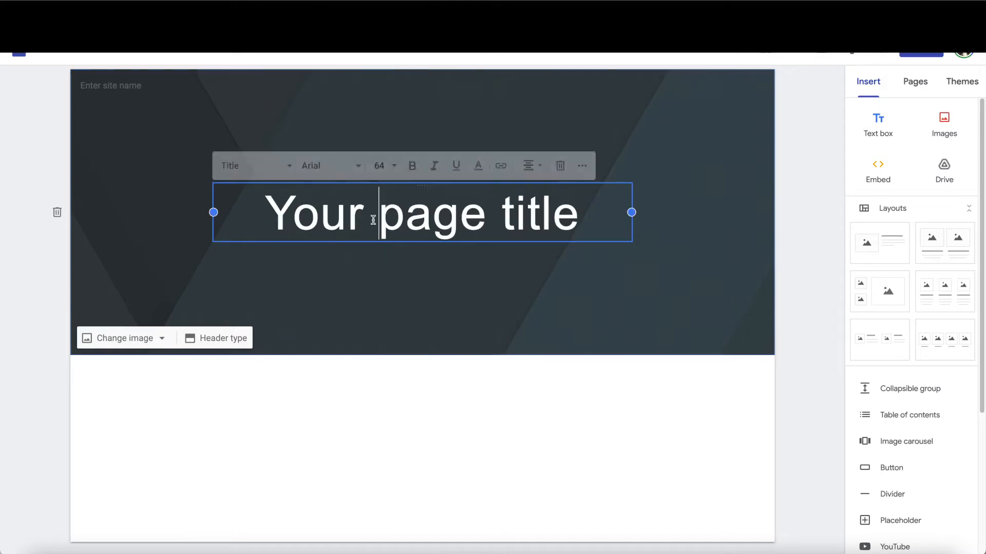
pyautogui.moveTo(286, 211); pyautogui.dragTo(458, 213)
pyautogui.click(574, 218)
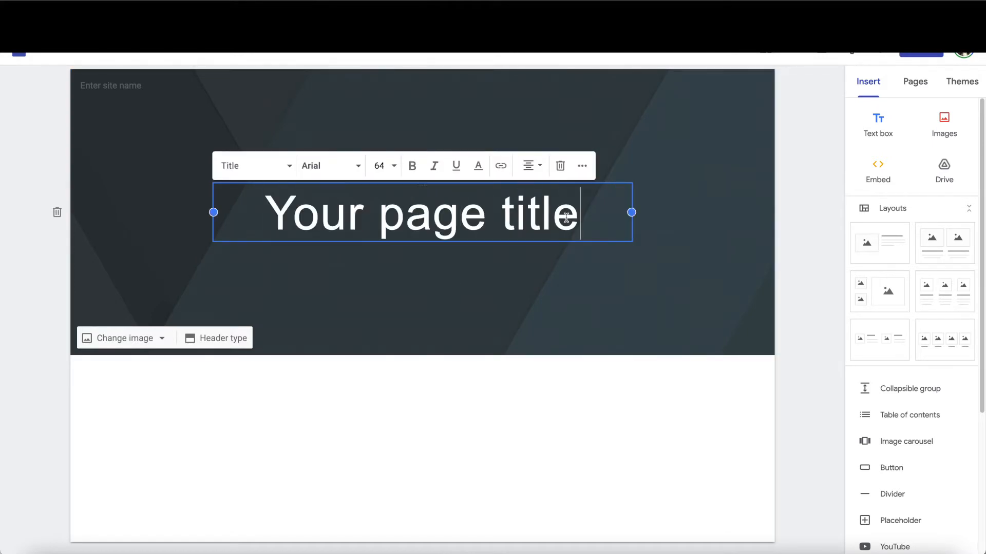
pyautogui.moveTo(574, 218); pyautogui.dragTo(257, 226)
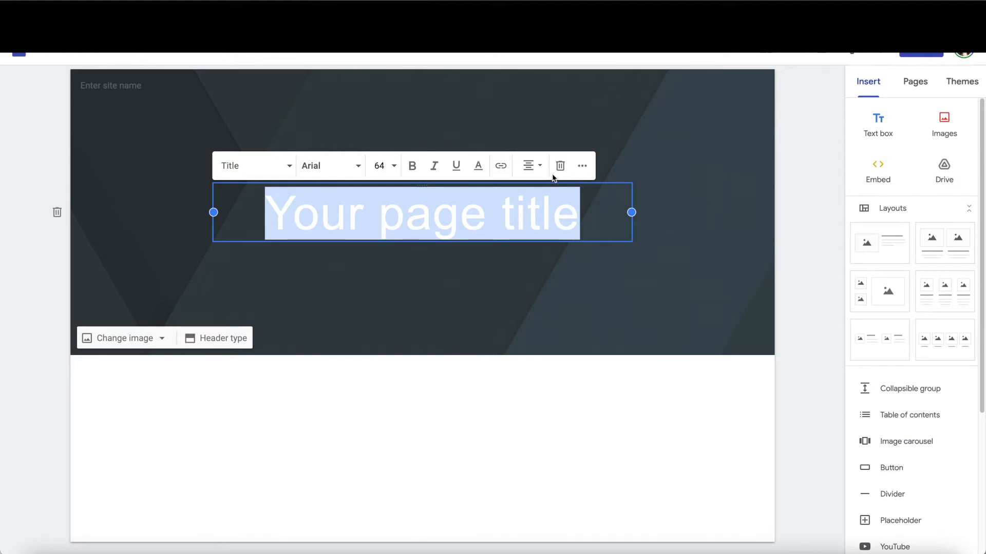
pyautogui.click(288, 167)
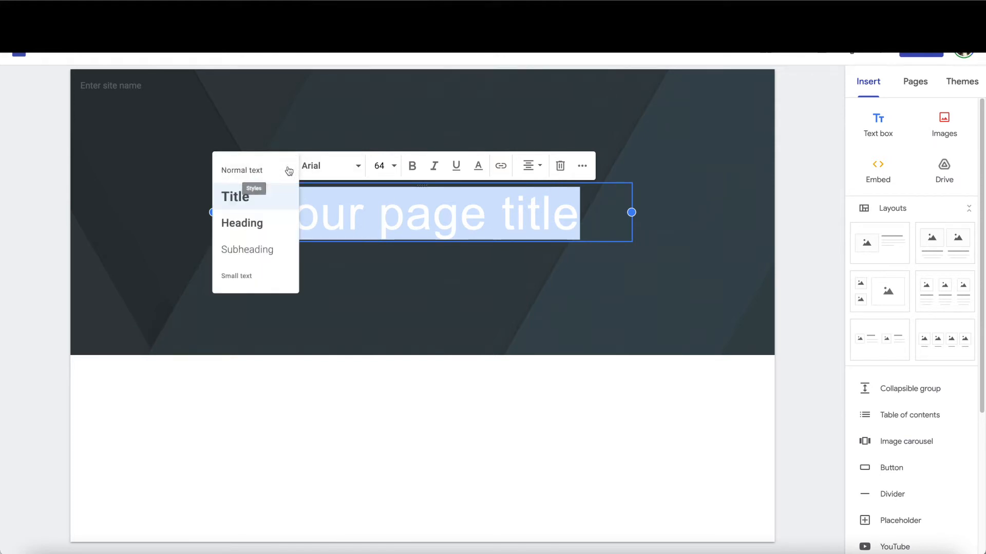
pyautogui.click(266, 222)
pyautogui.click(253, 185)
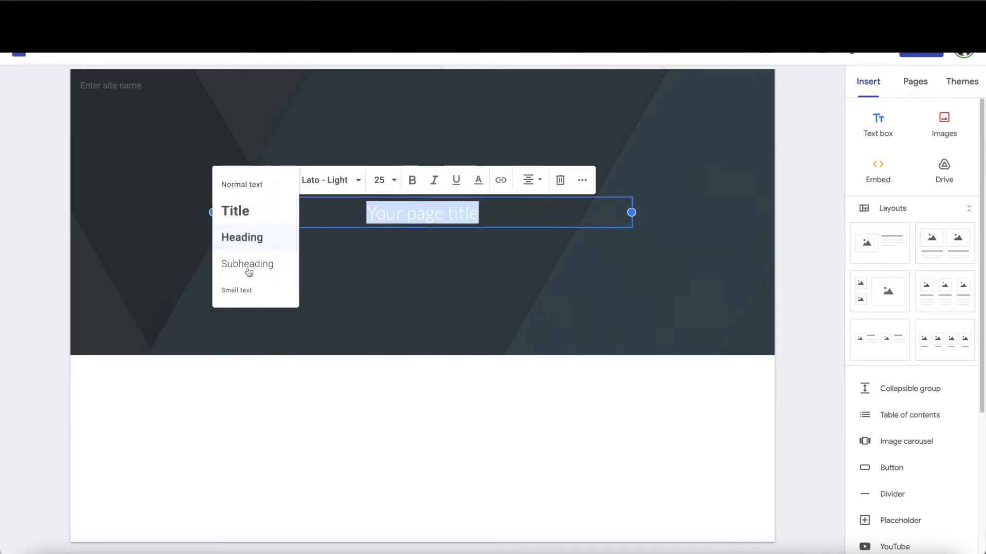
pyautogui.click(245, 290)
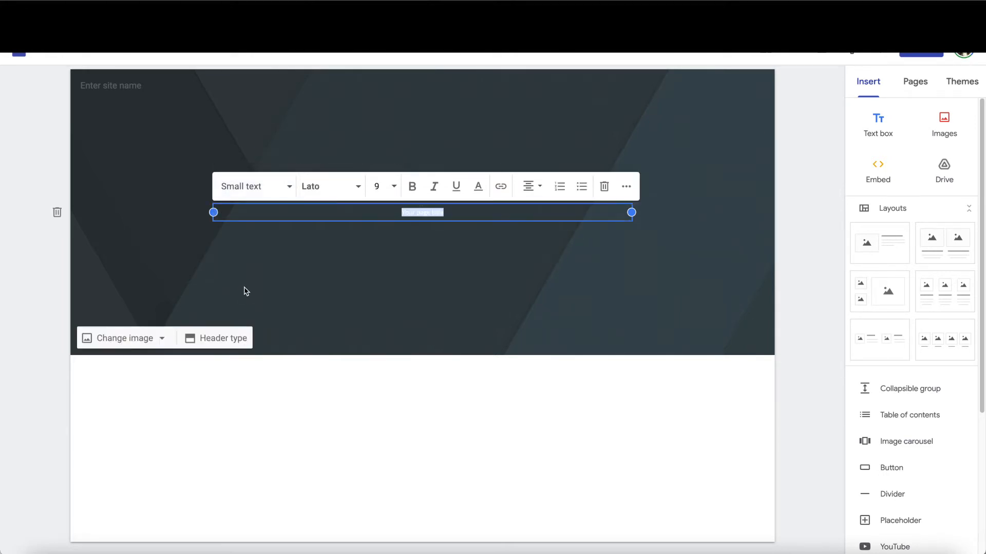
# Step: Check the font size choices and apply the Heading style to the page title
pyautogui.click(380, 186)
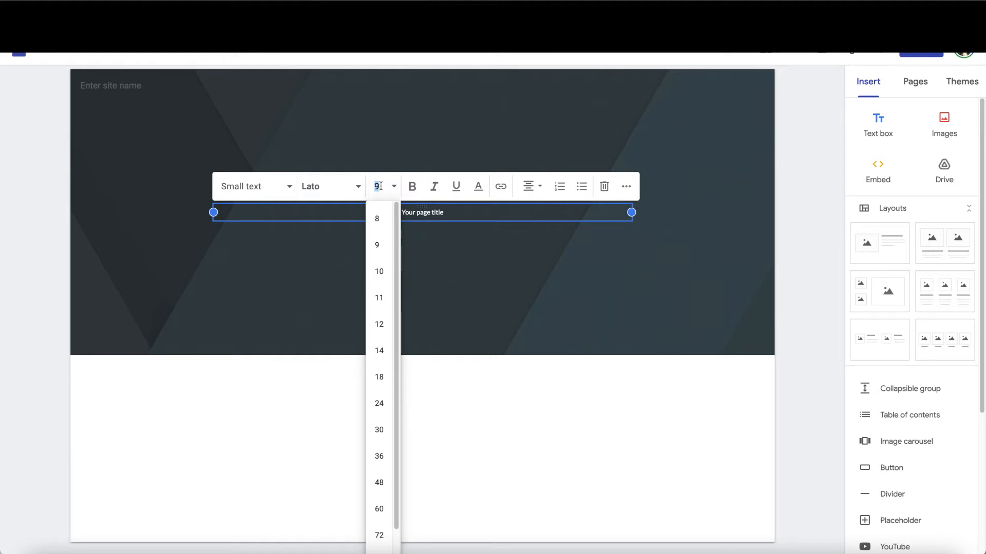
pyautogui.moveTo(458, 213); pyautogui.dragTo(396, 214)
pyautogui.click(267, 187)
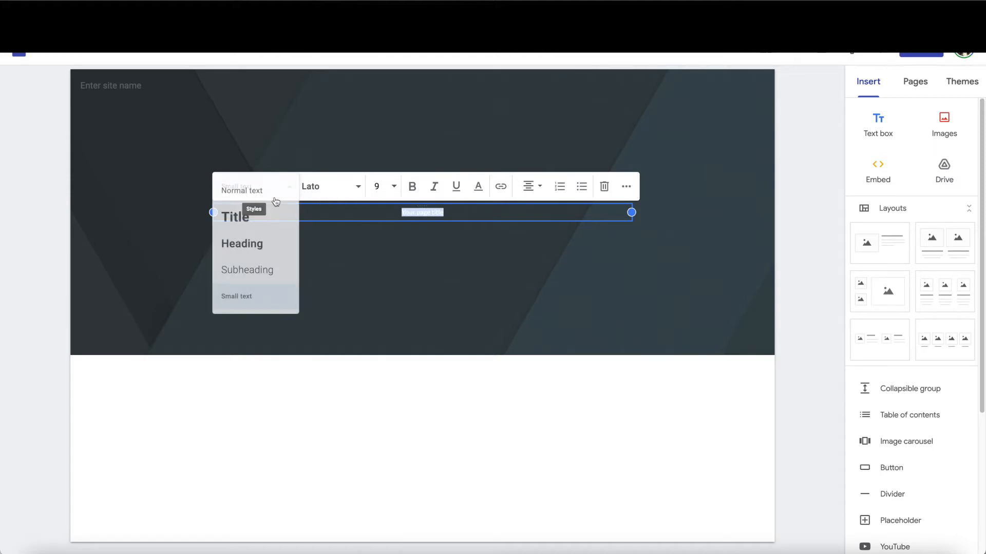
pyautogui.click(255, 243)
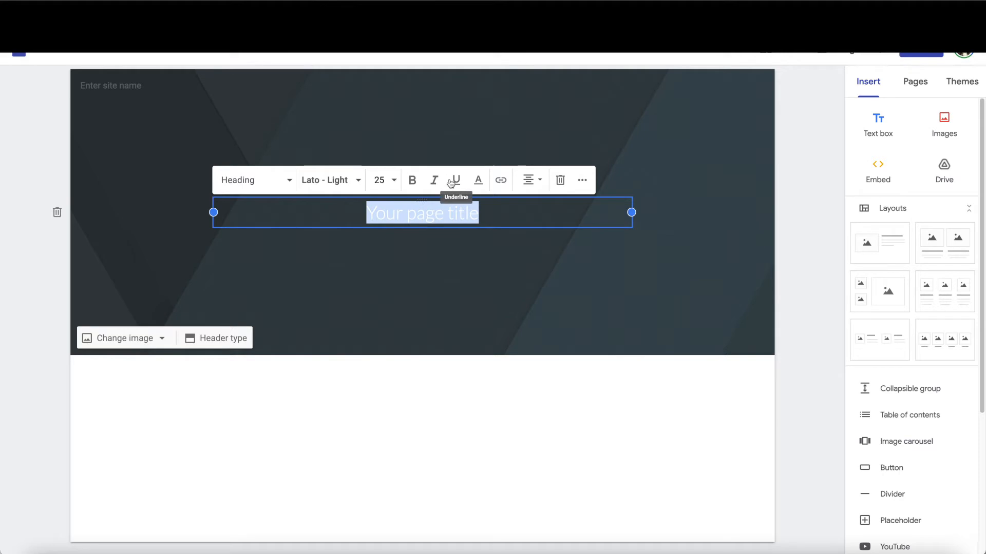
# Step: Try the dark red #980000 text colour on the whole page title, and change it to a near-white grey
pyautogui.click(477, 183)
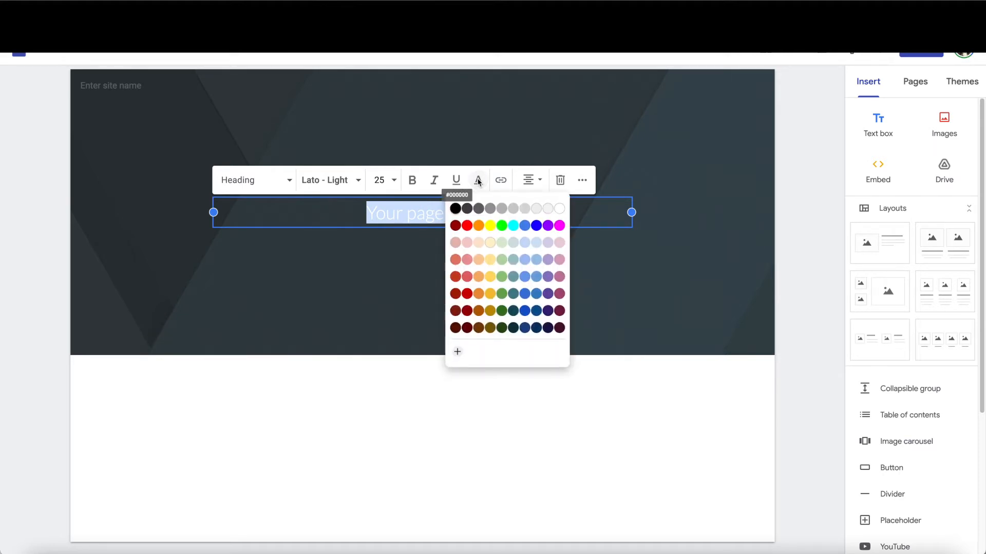
pyautogui.click(455, 225)
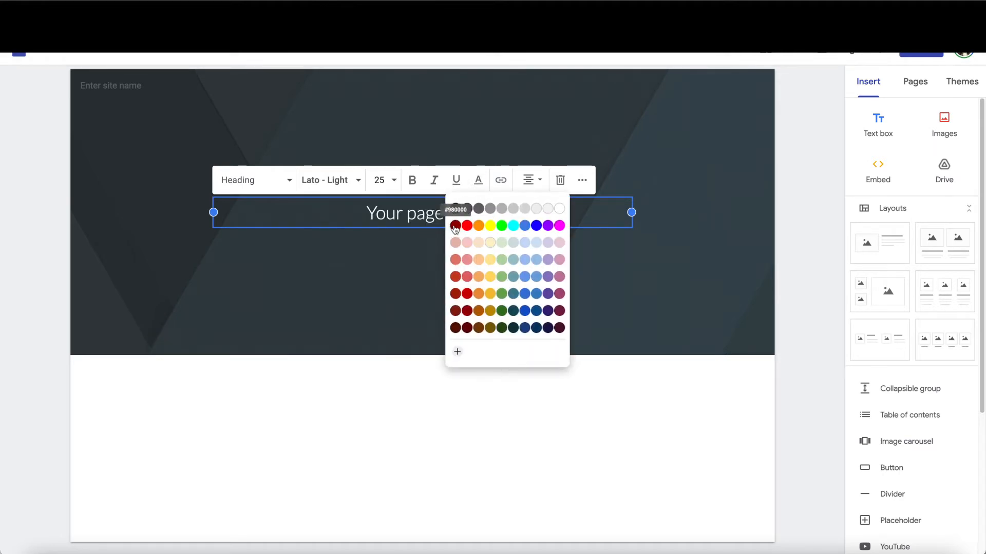
pyautogui.click(400, 254)
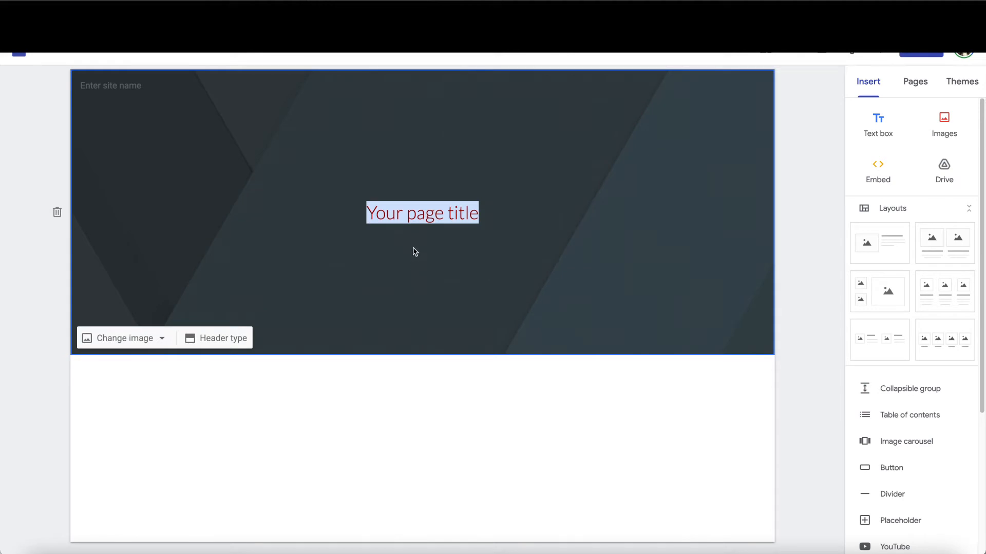
pyautogui.click(411, 222)
pyautogui.moveTo(479, 210); pyautogui.dragTo(361, 215)
pyautogui.click(478, 181)
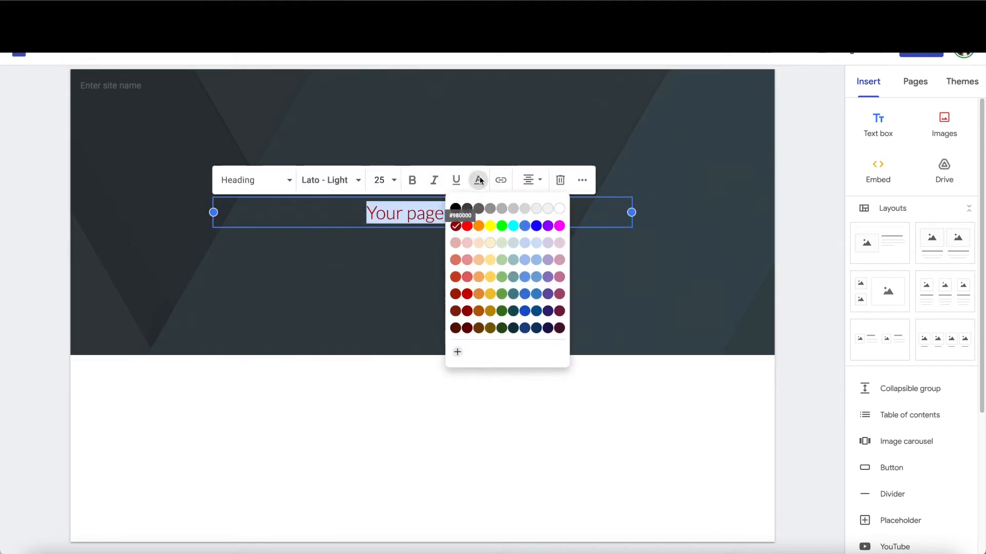
pyautogui.click(548, 210)
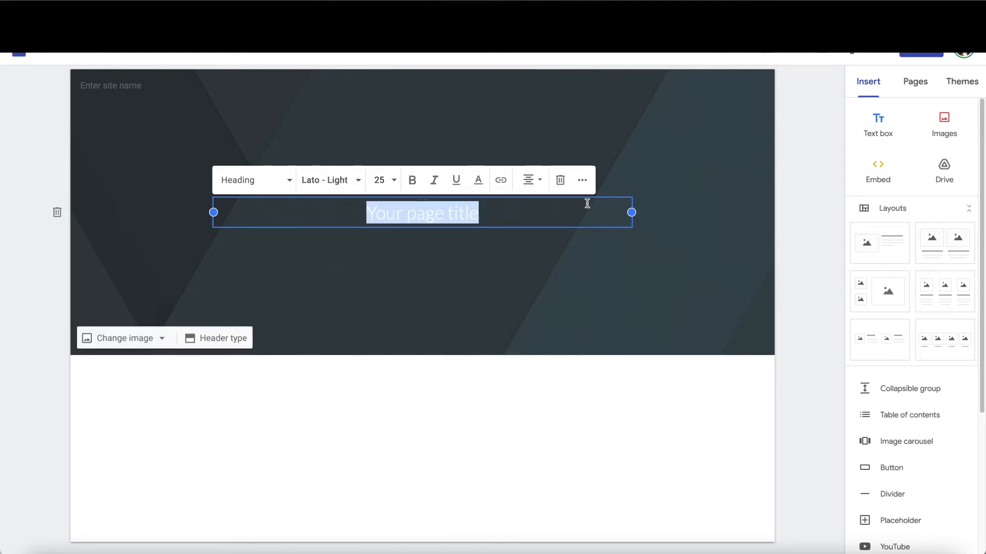
# Step: Apply the Title style in bold to the page title, and look through its alignment and additional formatting options
pyautogui.click(285, 183)
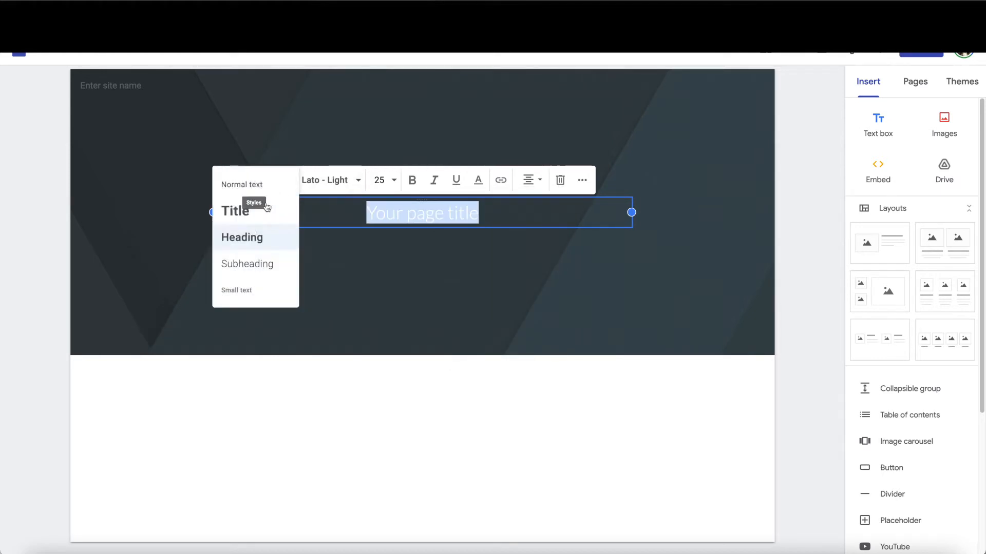
pyautogui.click(236, 211)
pyautogui.click(415, 168)
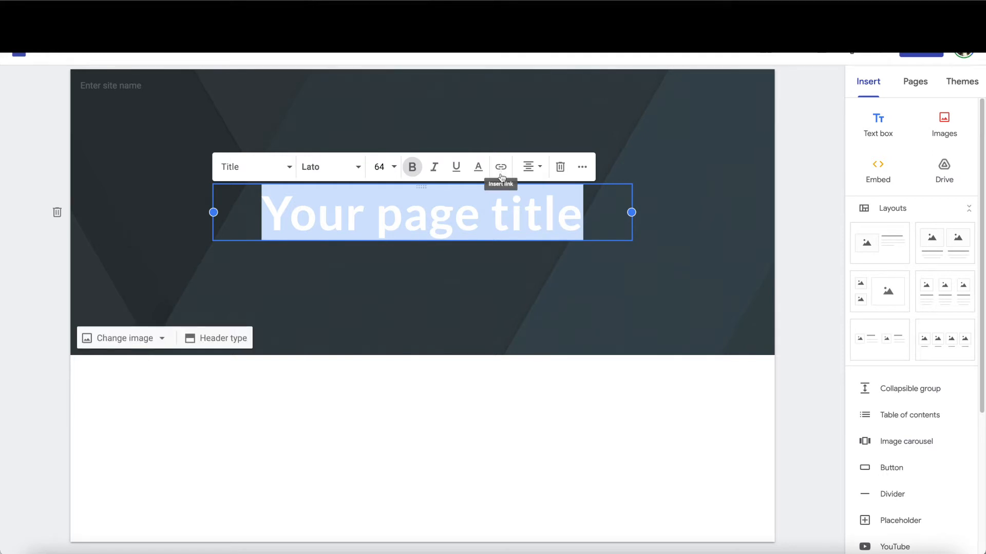
pyautogui.click(540, 171)
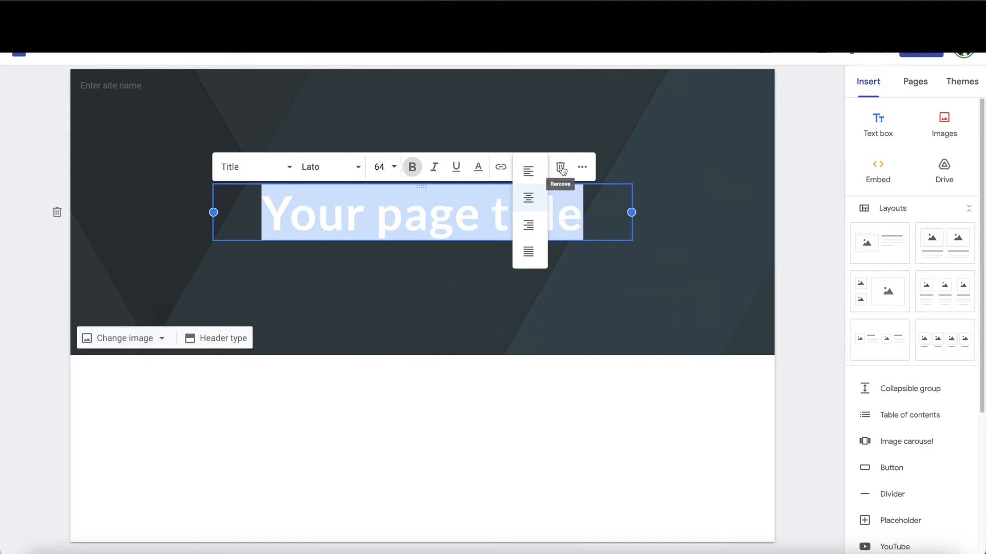
pyautogui.click(582, 168)
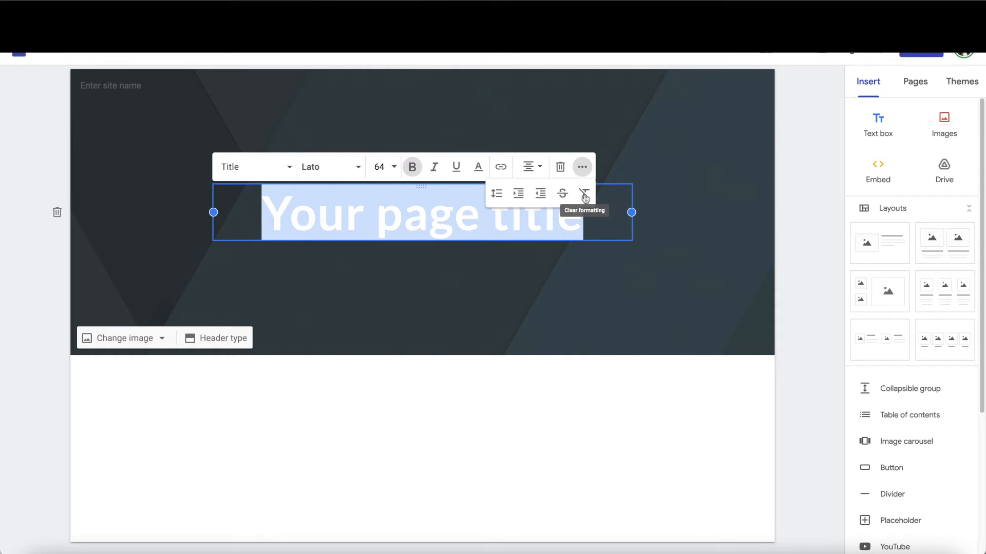
pyautogui.click(458, 308)
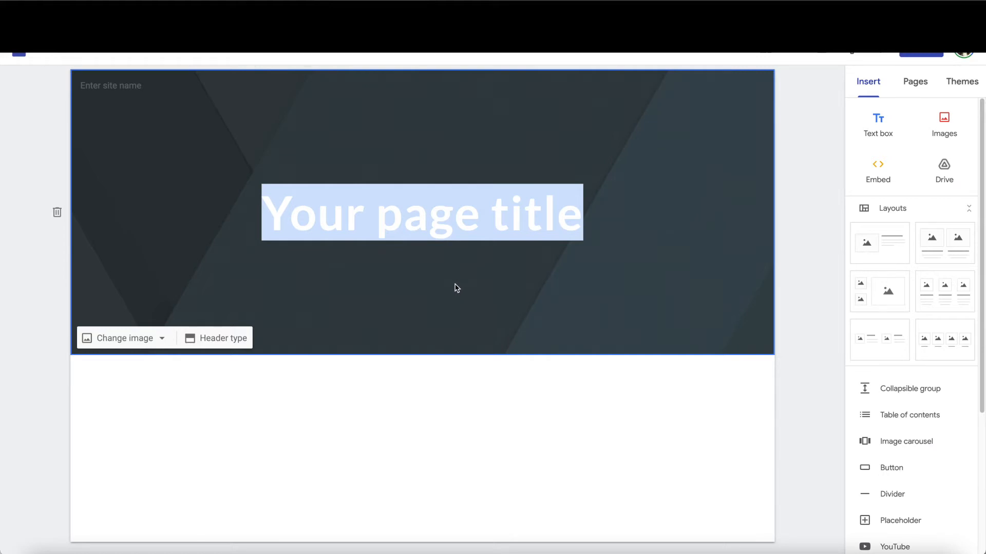
# Step: Insert a text box below the header and enter "This is a text box." in it
pyautogui.scroll(-1, 983, 195)
pyautogui.scroll(-5, 983, 195)
pyautogui.scroll(6, 980, 177)
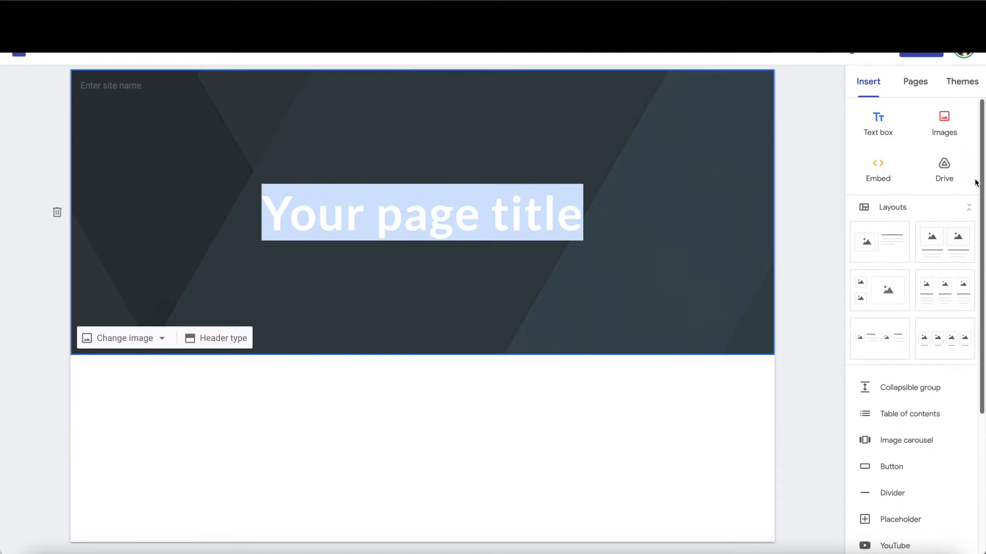
pyautogui.scroll(-1, 977, 199)
pyautogui.scroll(1, 977, 199)
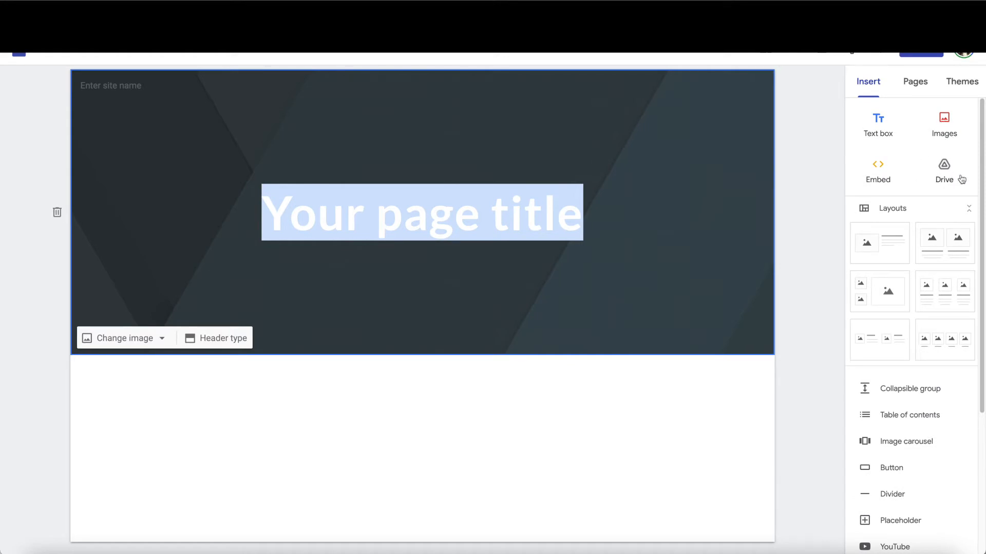
pyautogui.click(876, 122)
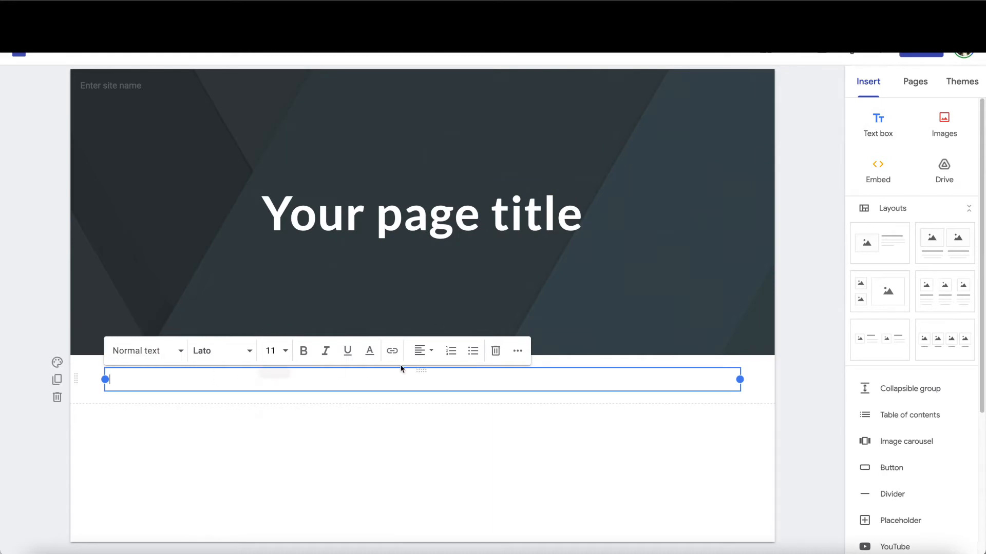
pyautogui.write('This is a text box.')
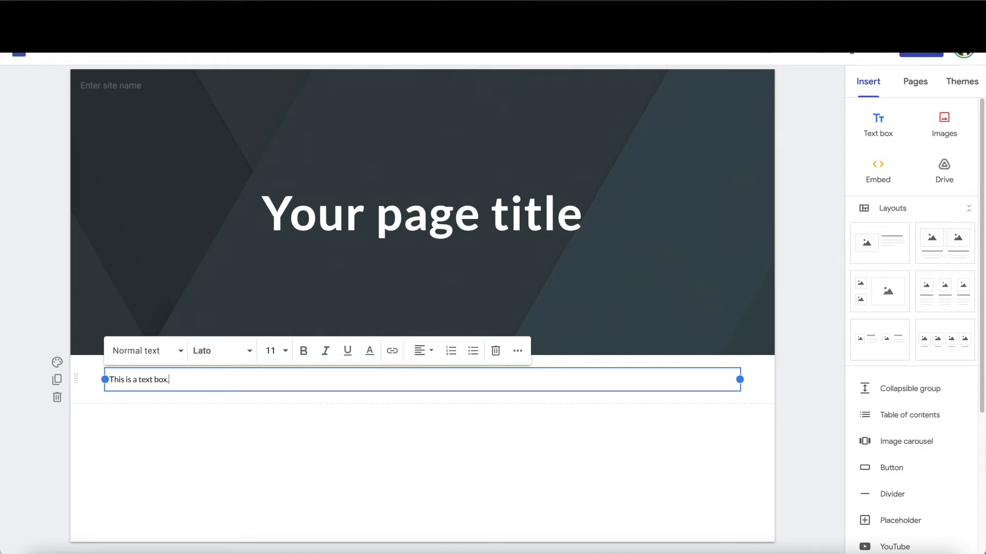
# Step: Try Style 2 and Style 3 on the text box section, check the background image options, and set the section colour to Style 2
pyautogui.click(57, 363)
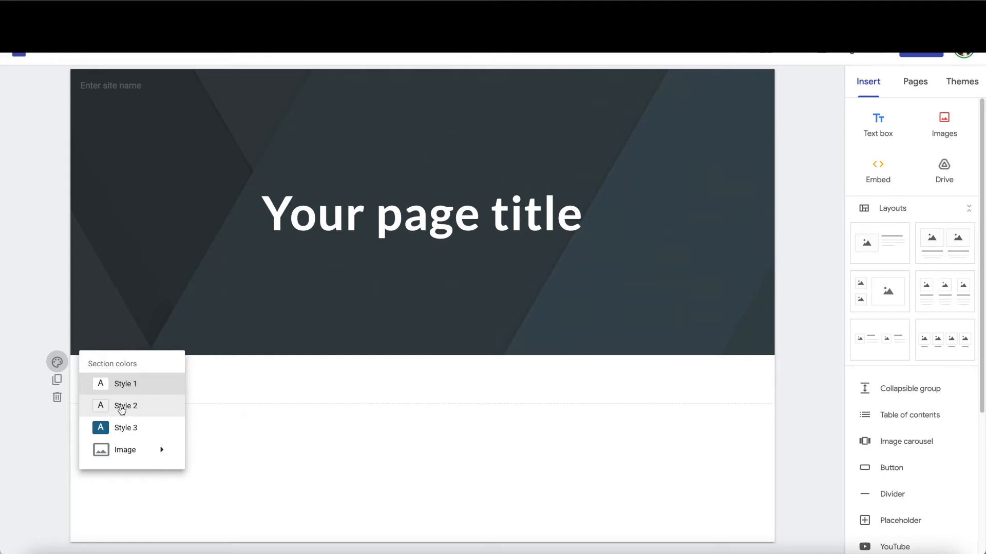
pyautogui.click(121, 410)
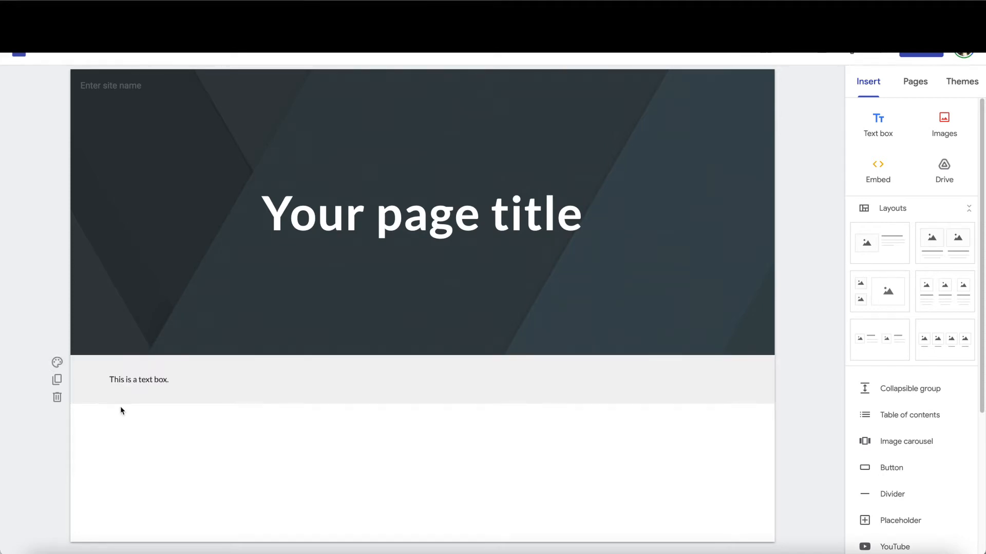
pyautogui.click(57, 363)
pyautogui.click(120, 429)
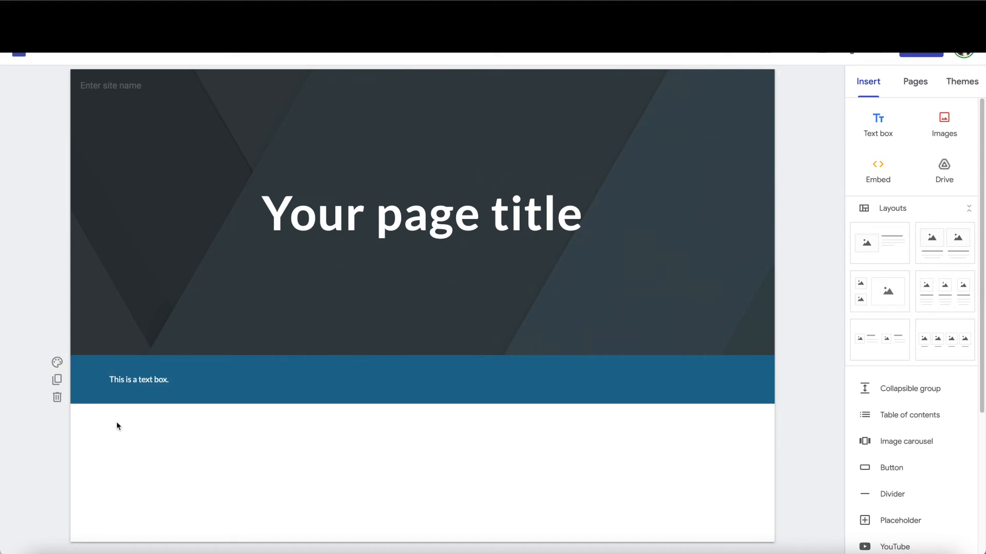
pyautogui.click(57, 363)
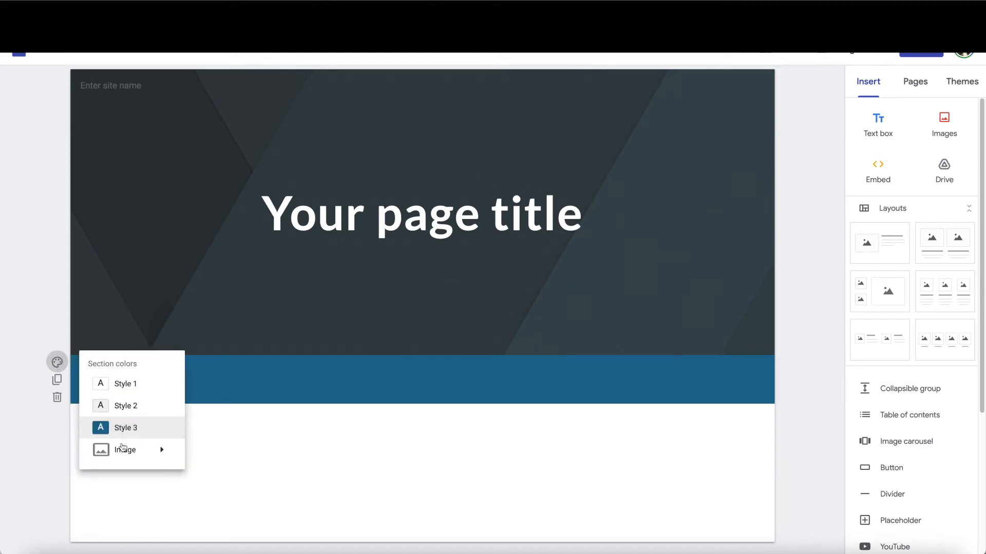
pyautogui.moveTo(123, 449)
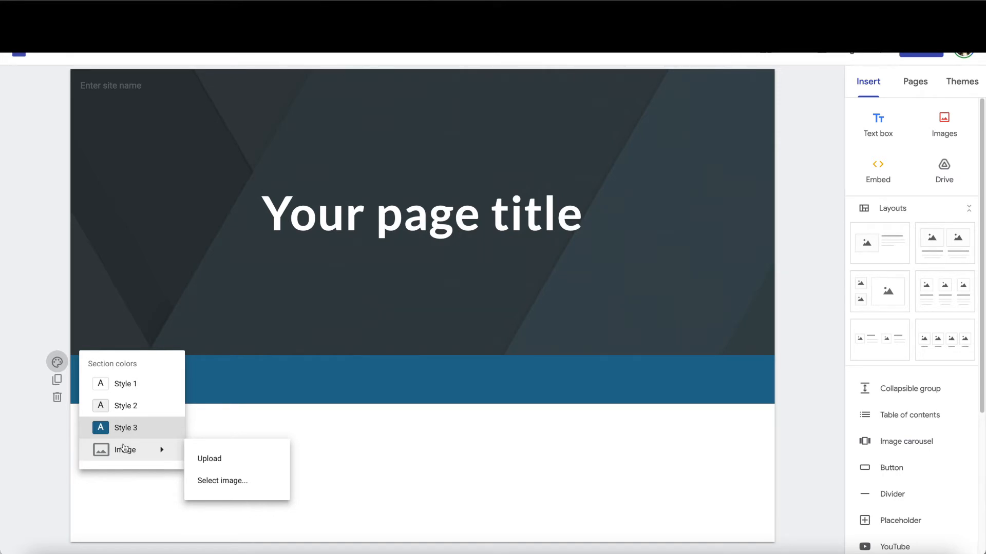
pyautogui.click(110, 409)
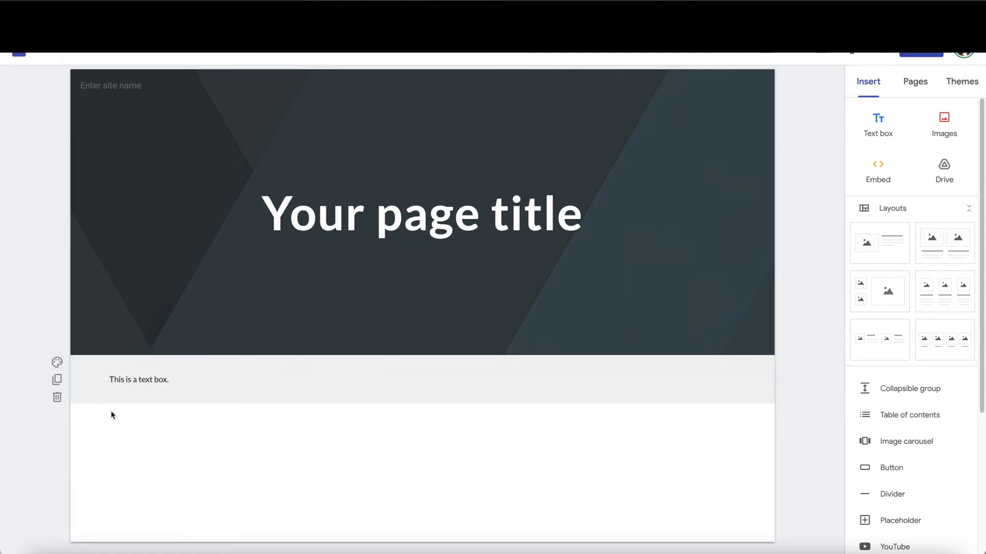
# Step: Apply the Subheading style to the whole sentence in the text box
pyautogui.click(165, 380)
pyautogui.moveTo(170, 380); pyautogui.dragTo(105, 384)
pyautogui.click(174, 355)
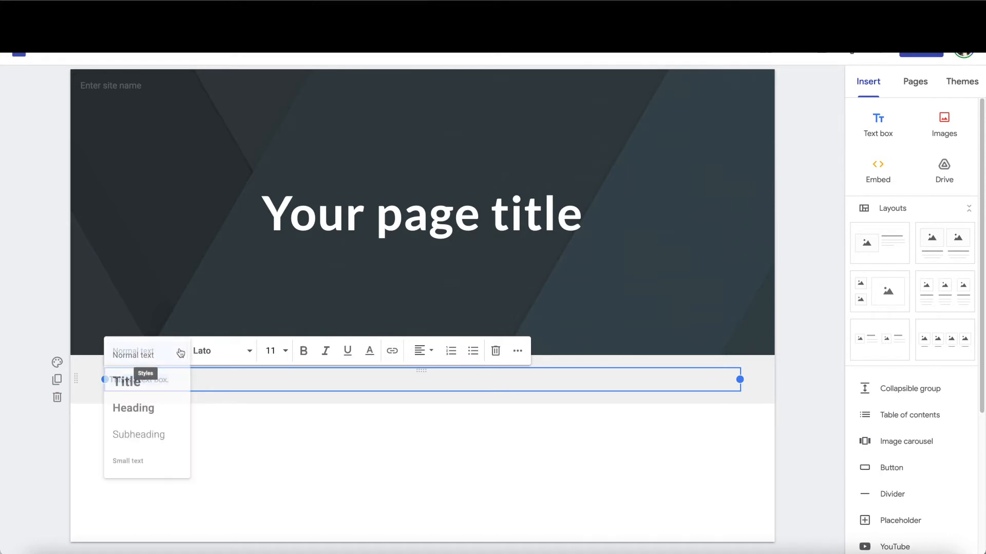
pyautogui.click(154, 436)
pyautogui.click(277, 381)
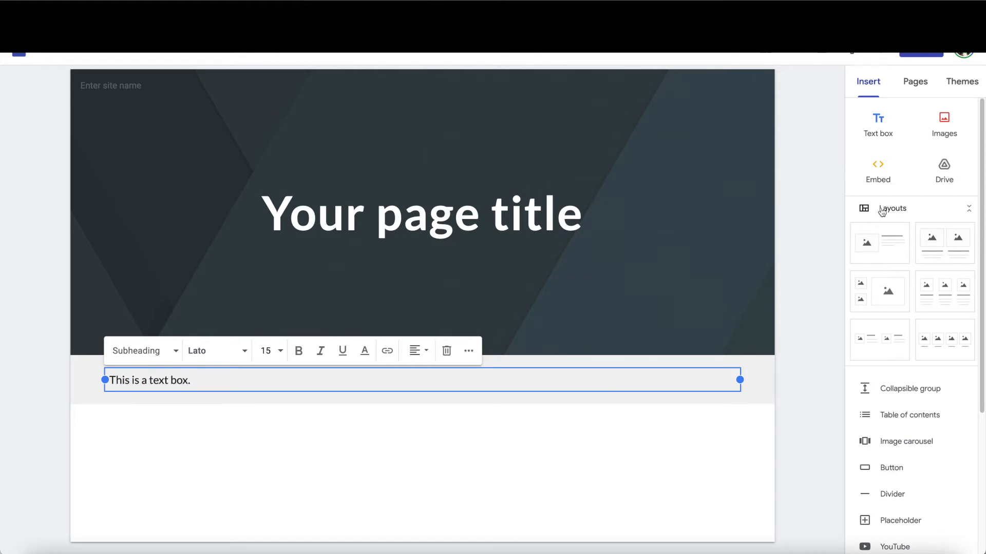
# Step: Examine the options for inserting images and for embedding web content by URL or embed code, without inserting anything
pyautogui.click(945, 122)
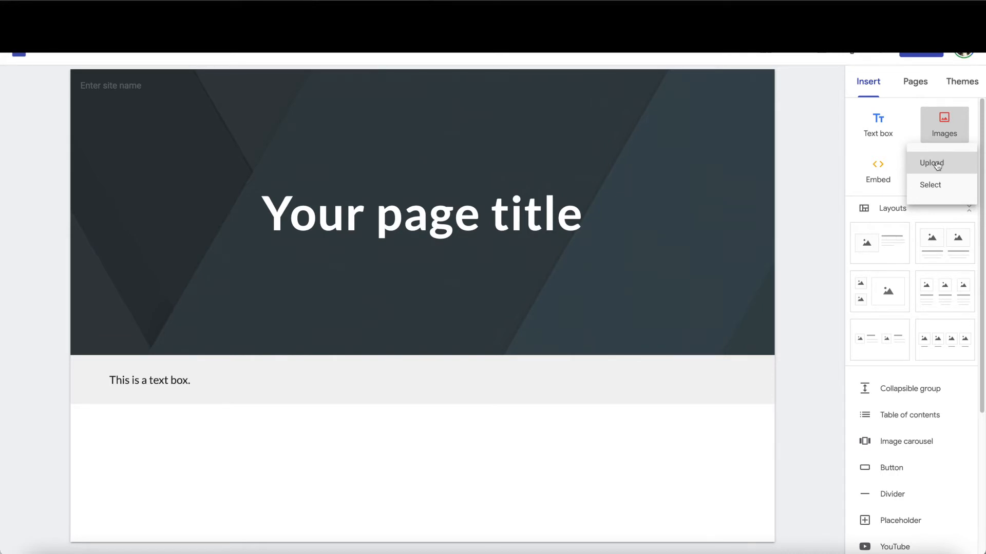
pyautogui.click(877, 168)
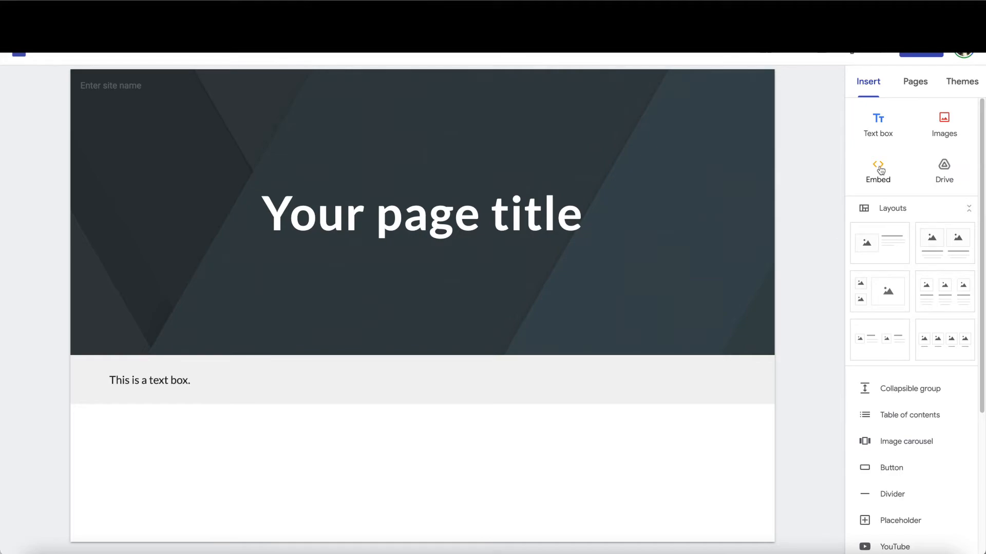
pyautogui.click(876, 167)
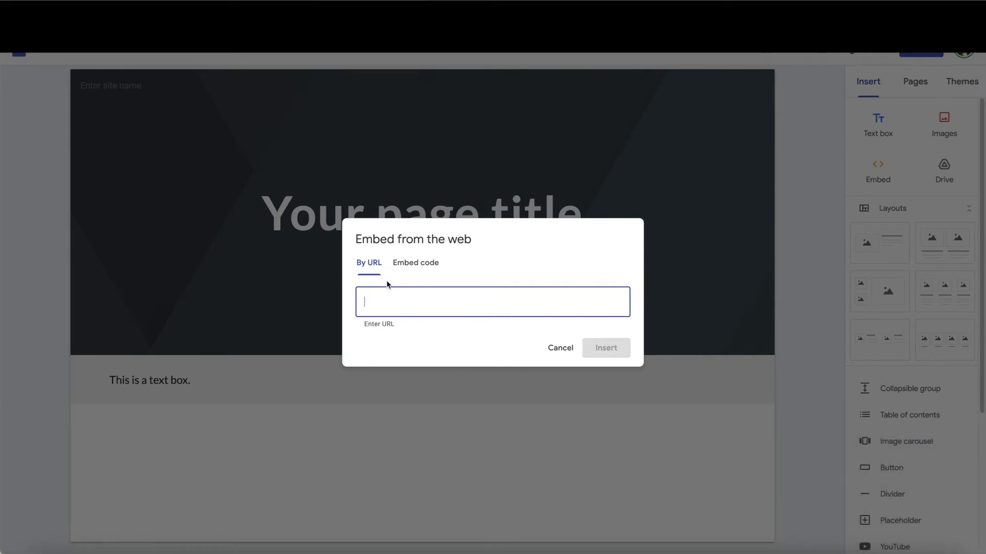
pyautogui.click(428, 263)
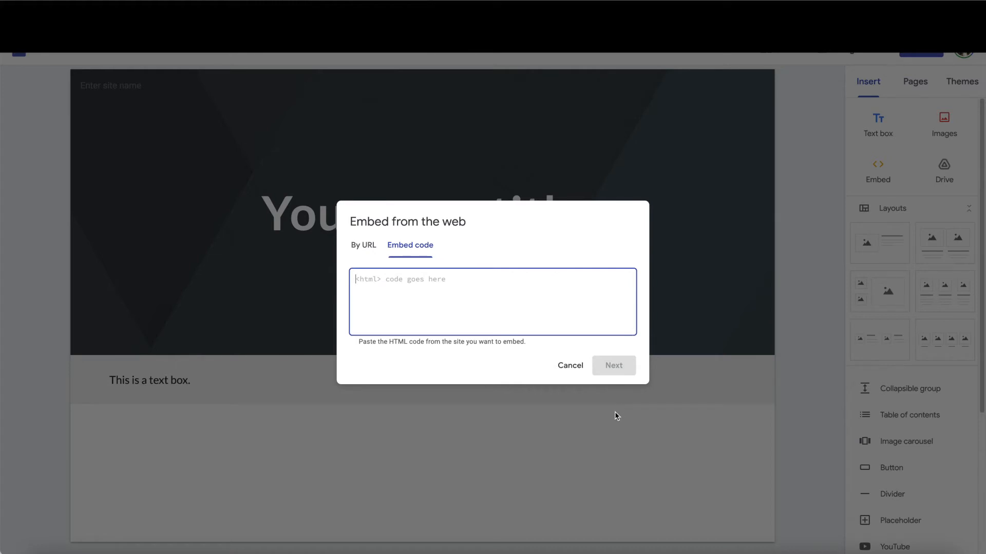
pyautogui.click(571, 367)
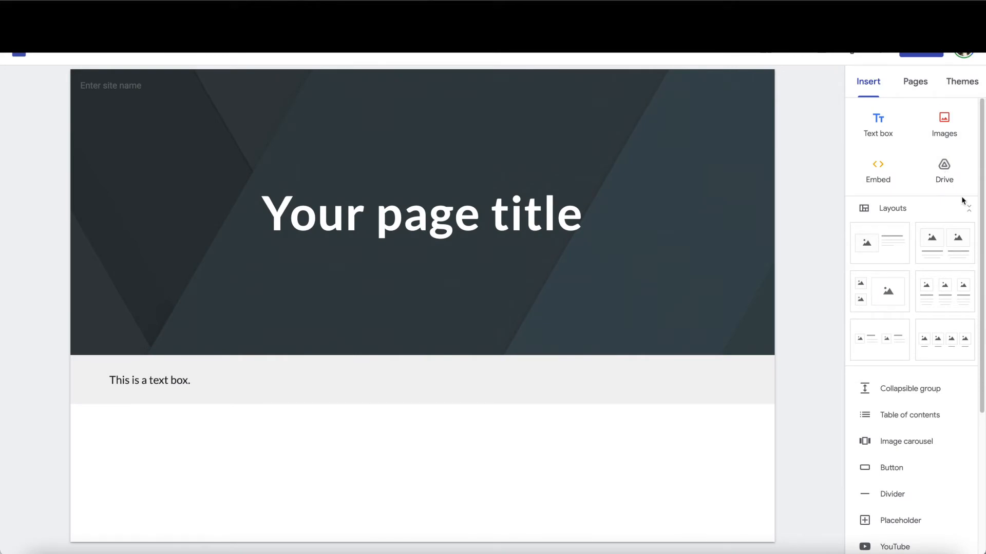
# Step: Add the layout with two stacked small images beside a large one, and place the three-column image-and-text layout below it
pyautogui.moveTo(982, 186); pyautogui.dragTo(982, 232)
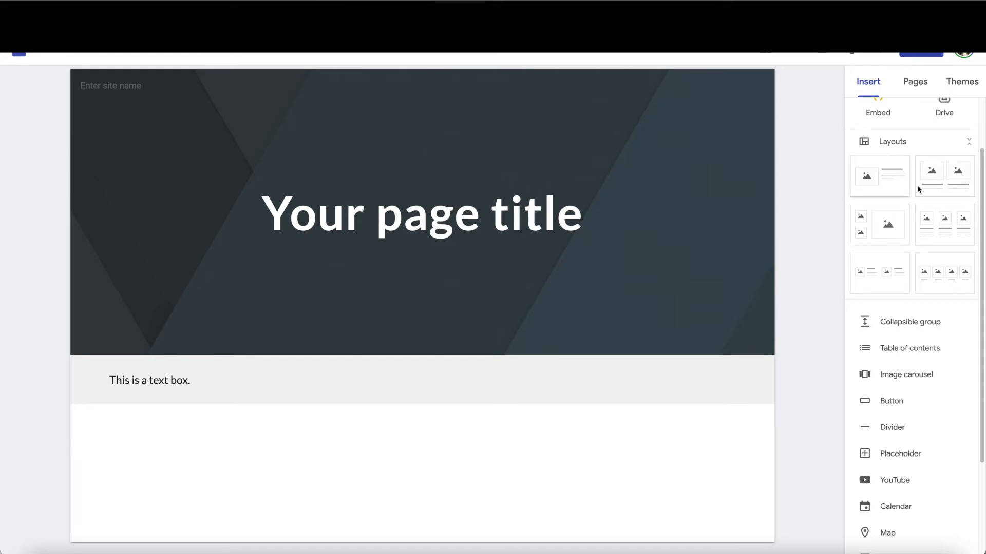
pyautogui.click(890, 231)
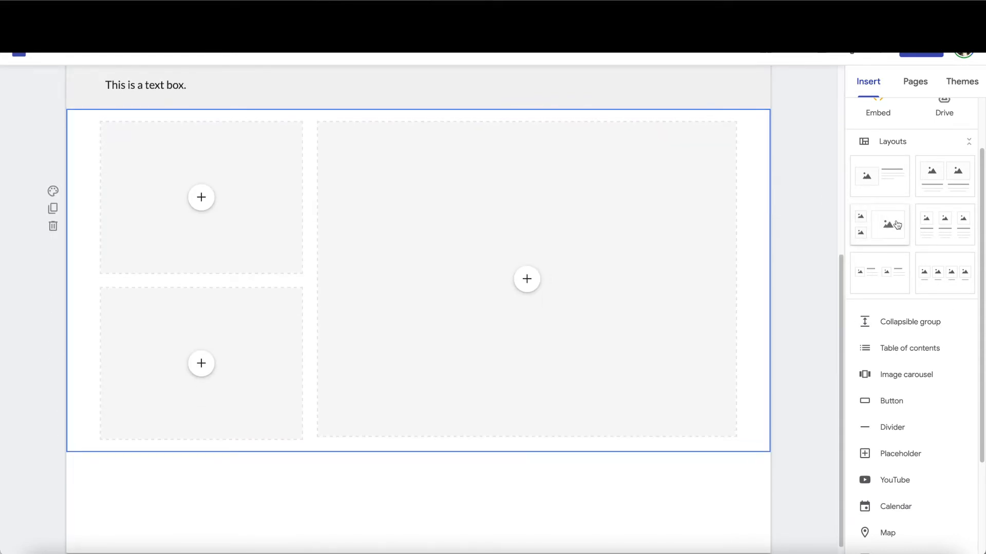
pyautogui.moveTo(842, 265); pyautogui.dragTo(844, 317)
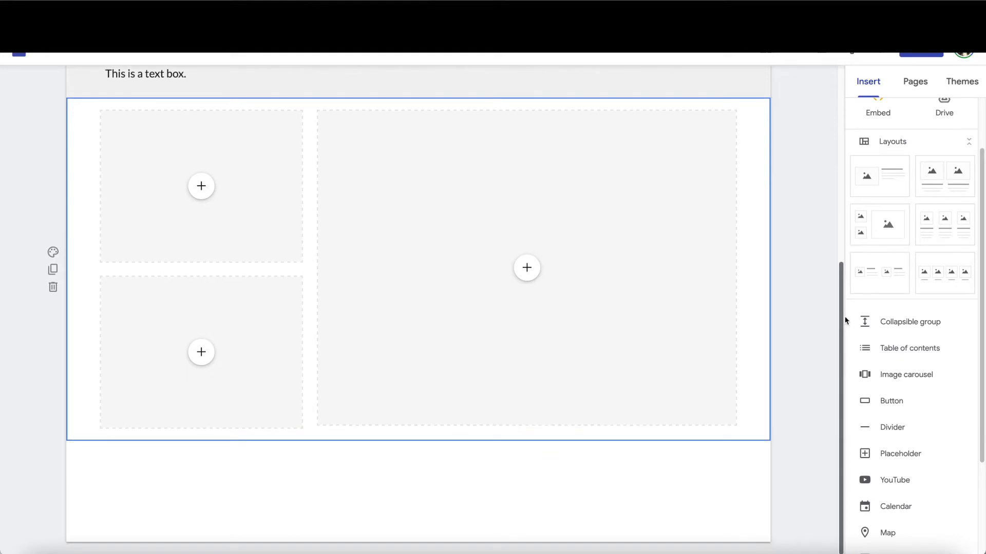
pyautogui.moveTo(941, 226); pyautogui.dragTo(419, 466)
# Step: Check the content choices of the upper small placeholder in the stacked-image layout, and delete that placeholder
pyautogui.moveTo(840, 358); pyautogui.dragTo(848, 231)
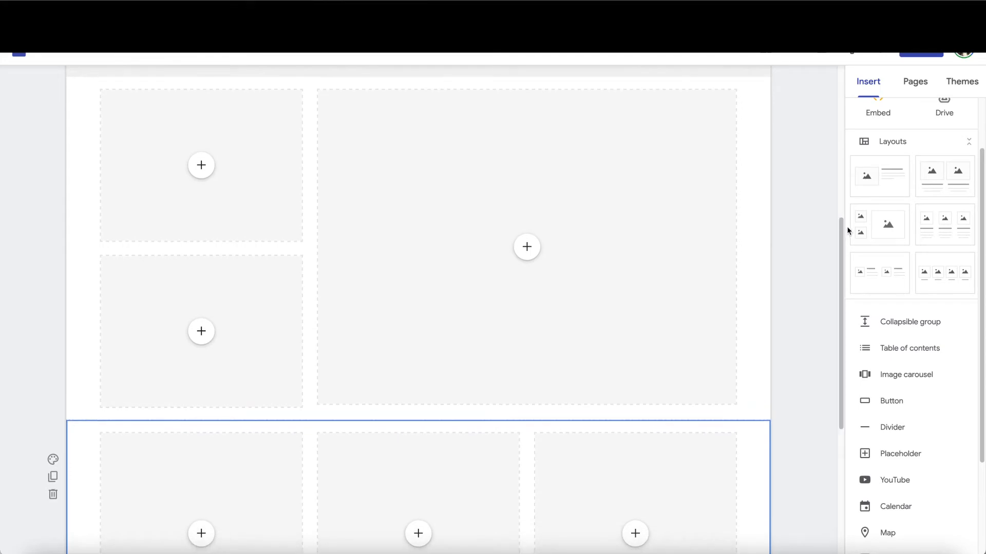
pyautogui.click(201, 167)
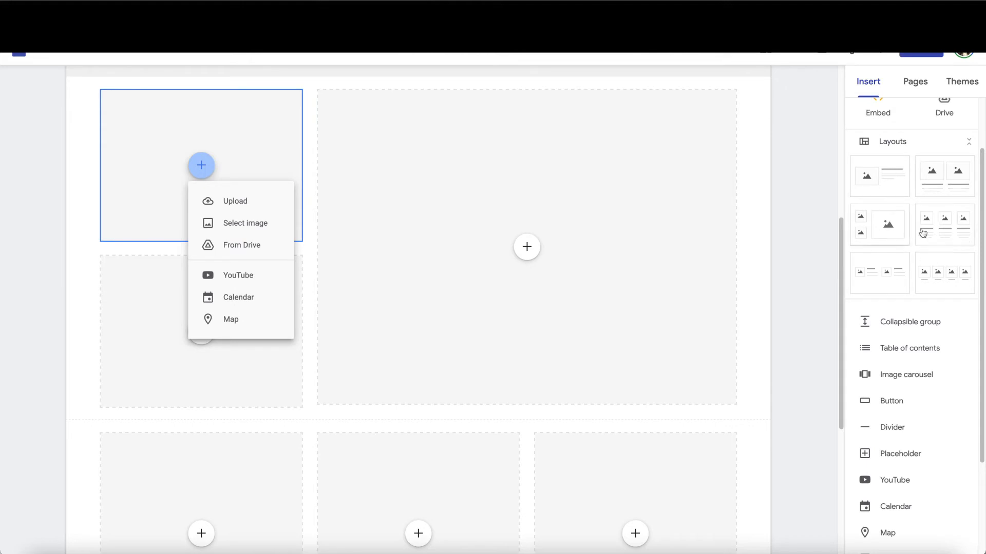
pyautogui.click(840, 224)
pyautogui.moveTo(841, 224); pyautogui.dragTo(837, 193)
pyautogui.click(202, 265)
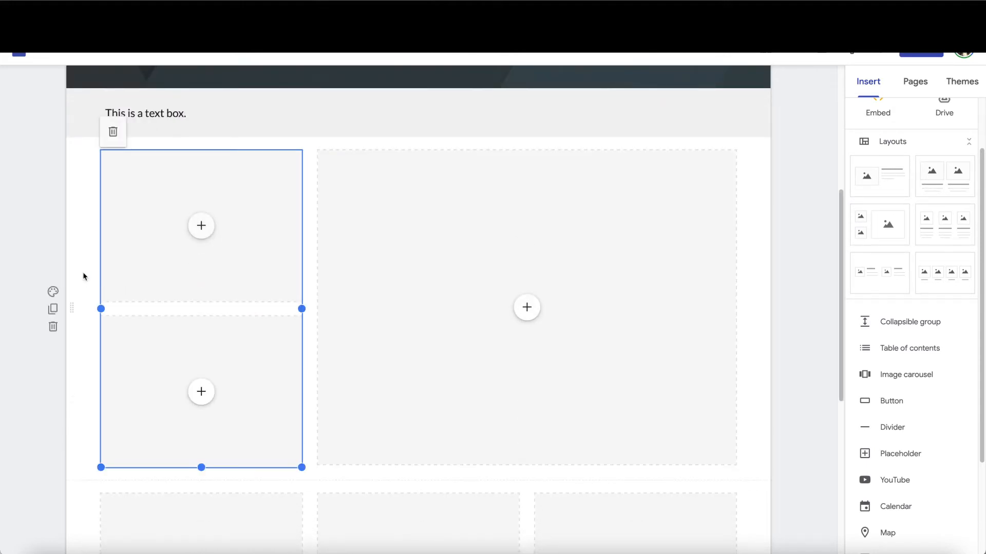
pyautogui.click(129, 281)
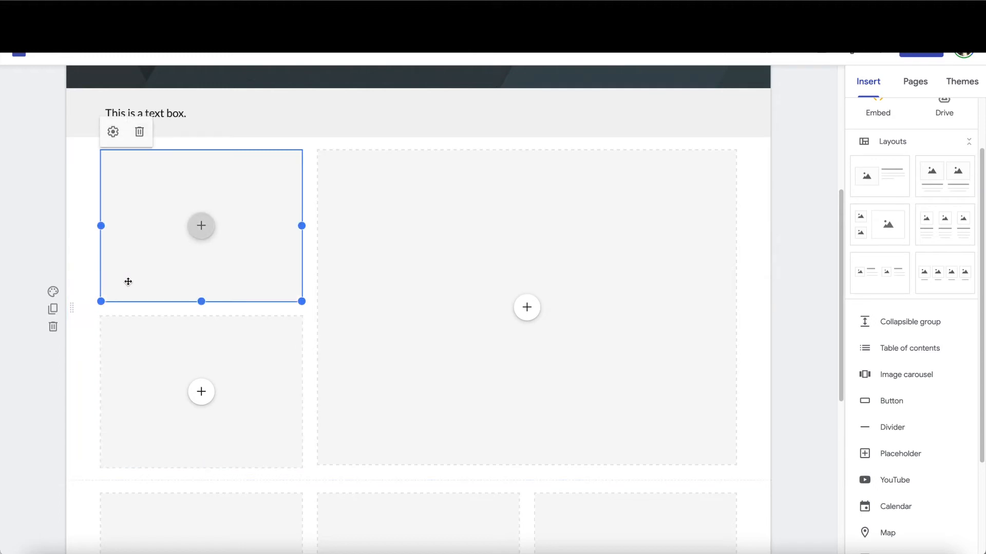
pyautogui.click(139, 133)
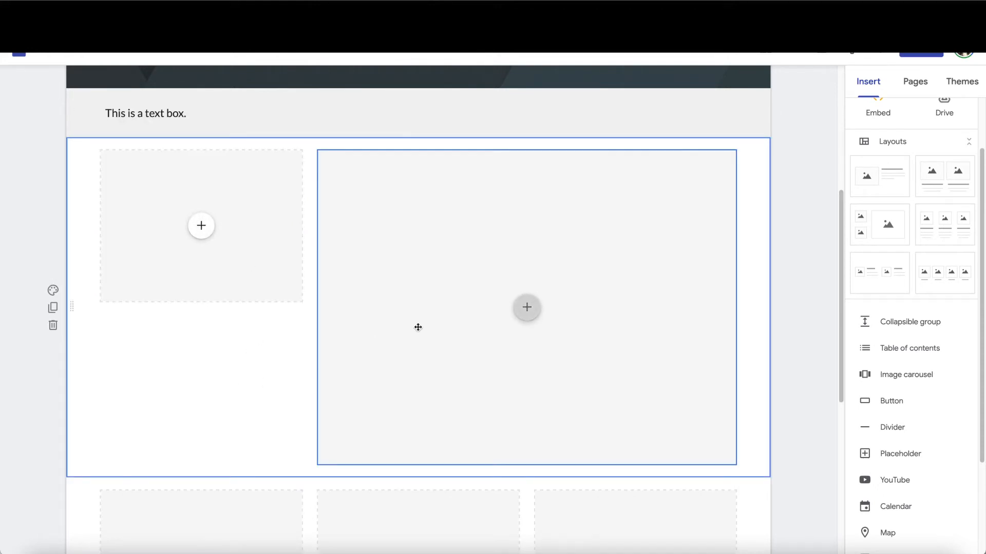
# Step: Insert a text box and move it directly beneath the small placeholder in the layout with the large image
pyautogui.moveTo(842, 196); pyautogui.dragTo(840, 226)
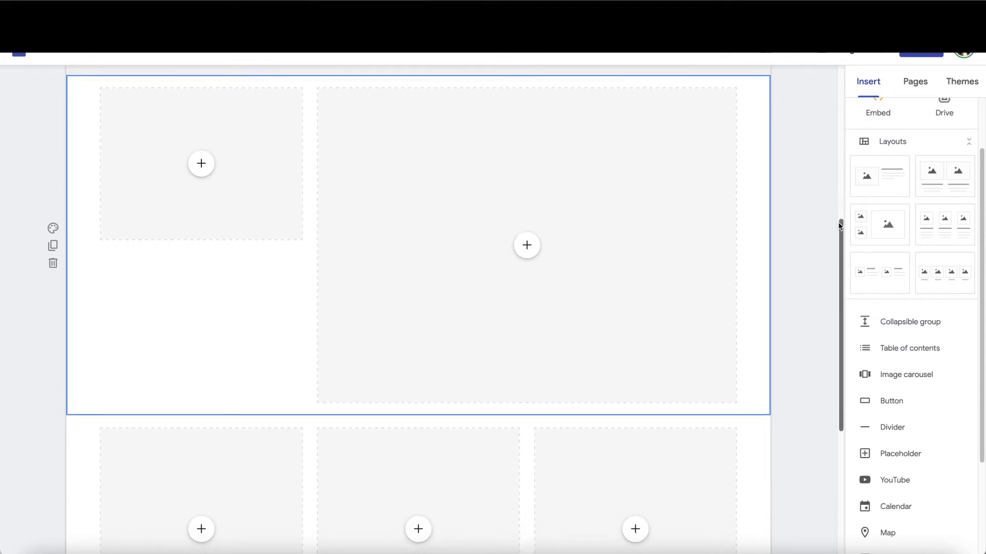
pyautogui.moveTo(983, 390); pyautogui.dragTo(984, 329)
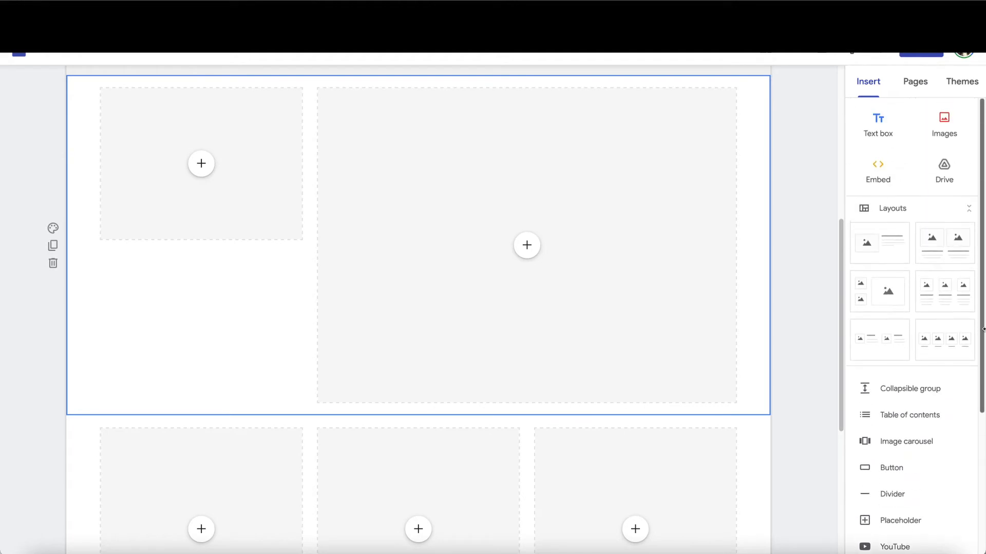
pyautogui.click(880, 125)
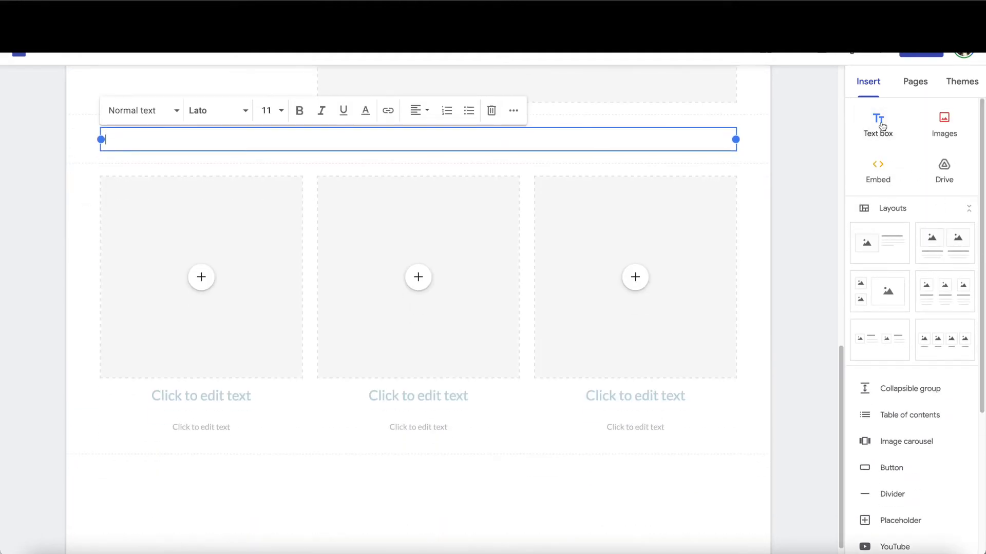
pyautogui.moveTo(842, 403); pyautogui.dragTo(840, 267)
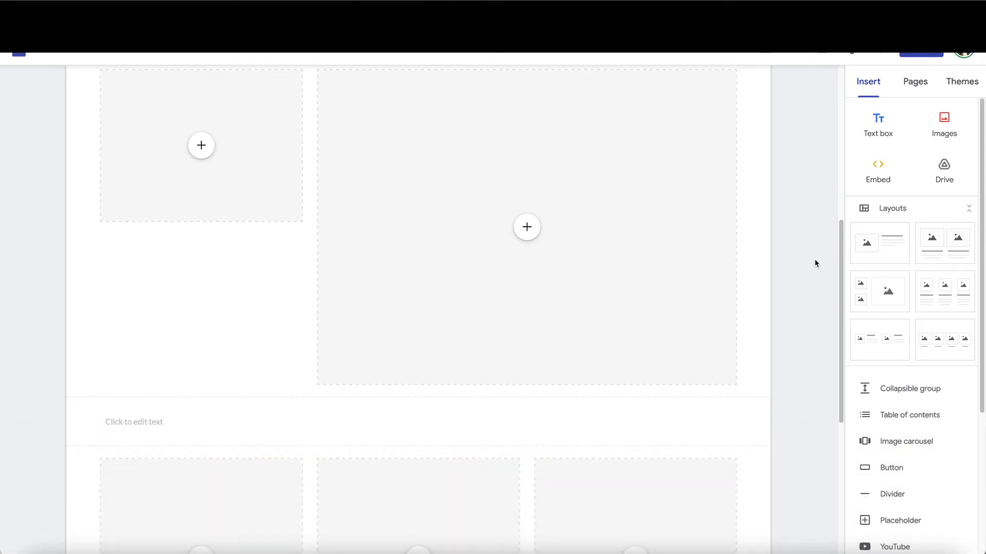
pyautogui.click(185, 423)
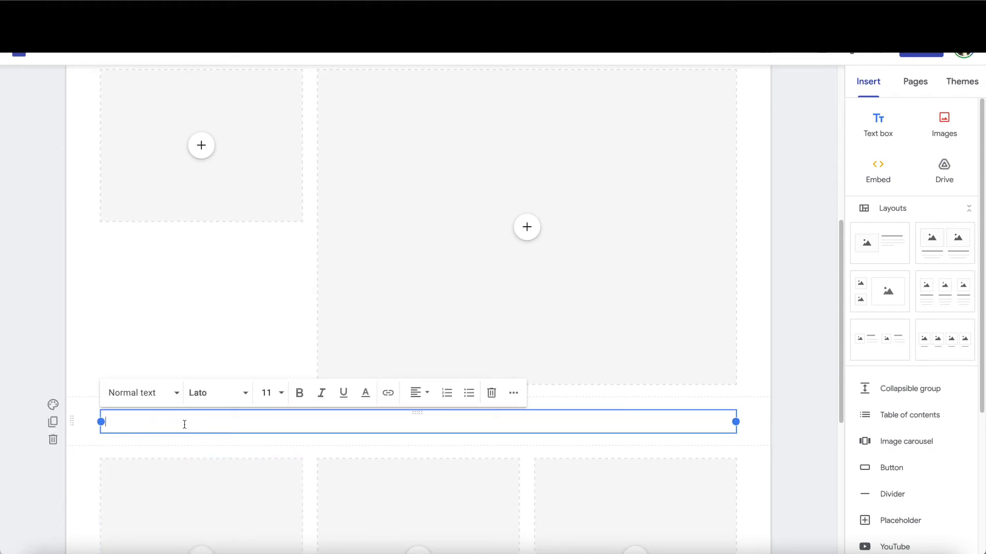
pyautogui.moveTo(110, 431); pyautogui.dragTo(99, 286)
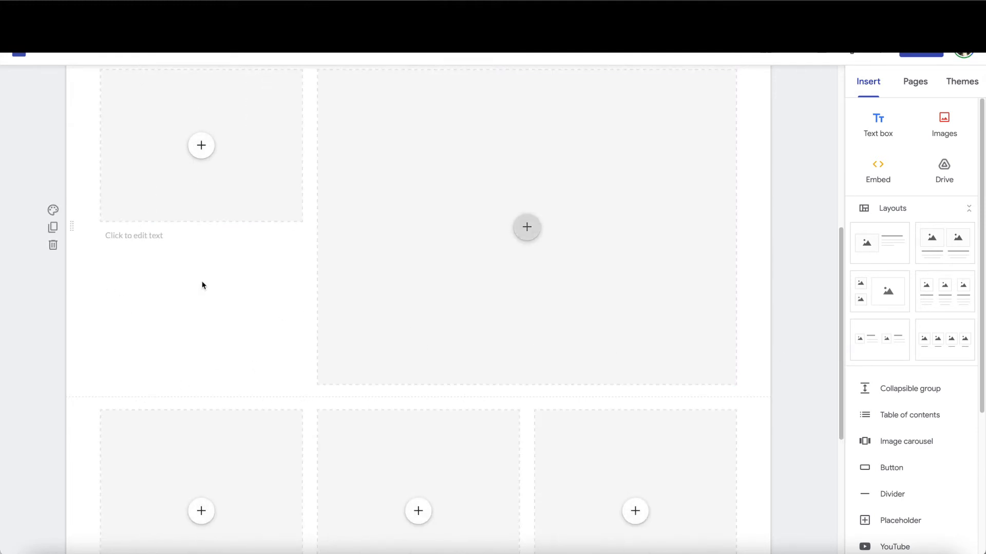
# Step: Enter "This is the text box that I just moved from down below." in the text box under the small placeholder
pyautogui.click(173, 245)
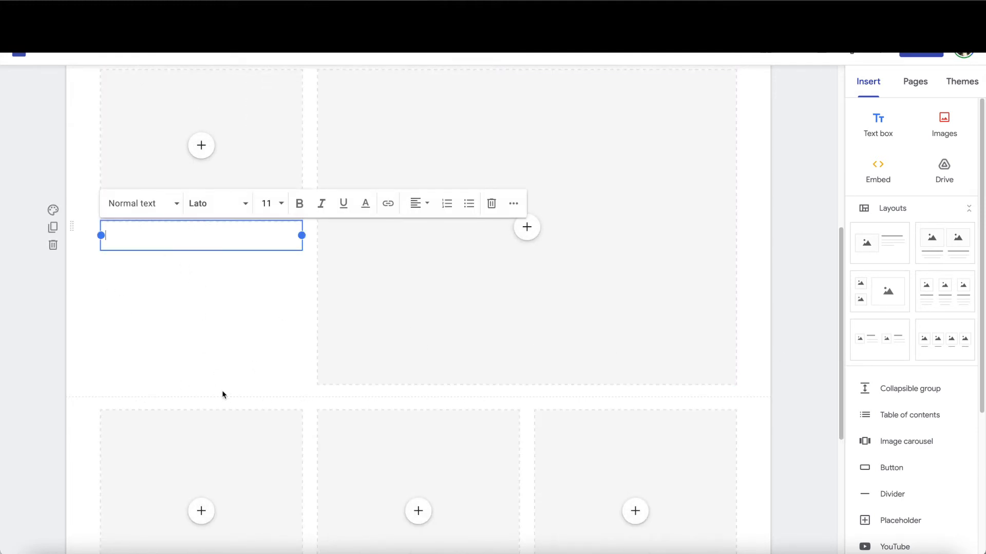
pyautogui.write('This is the text box that I just mov')
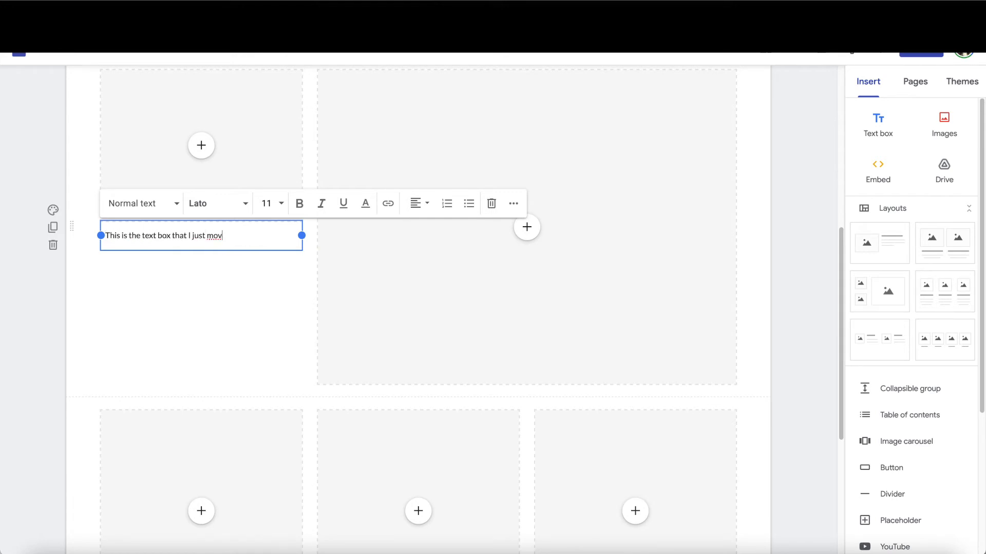
pyautogui.write('ed from down below.')
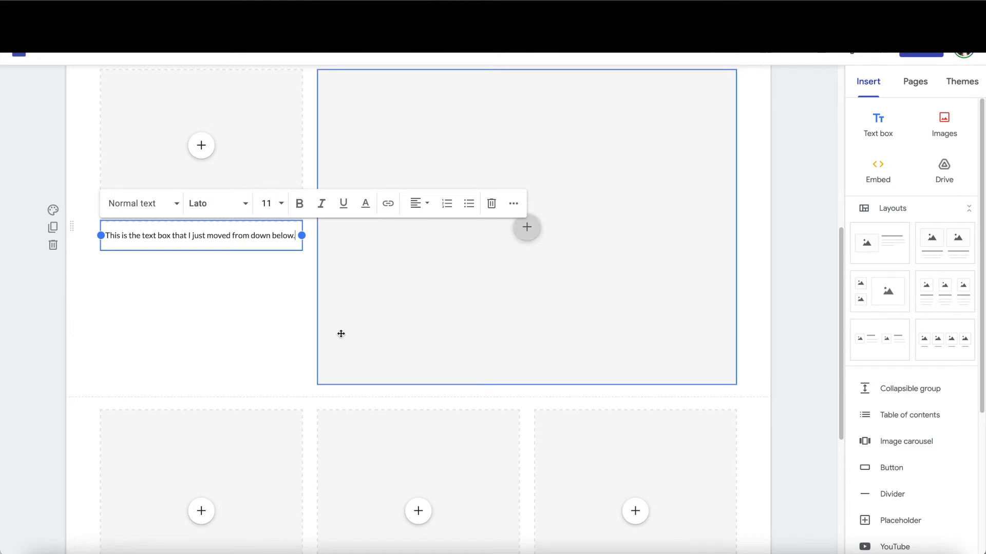
# Step: Examine the editable heading and body text under the third image of the three-column layout, without entering anything
pyautogui.moveTo(842, 283); pyautogui.dragTo(853, 404)
pyautogui.click(660, 391)
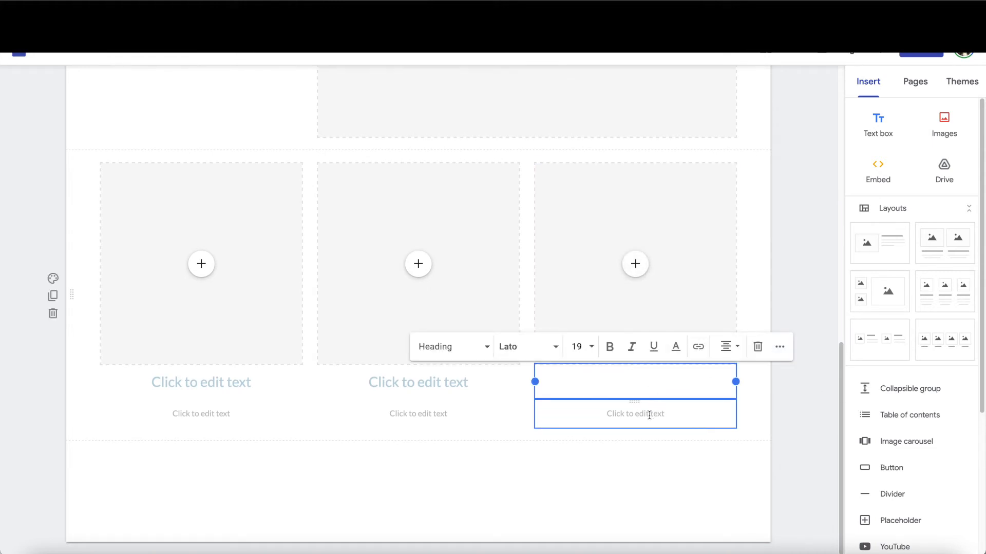
pyautogui.click(650, 412)
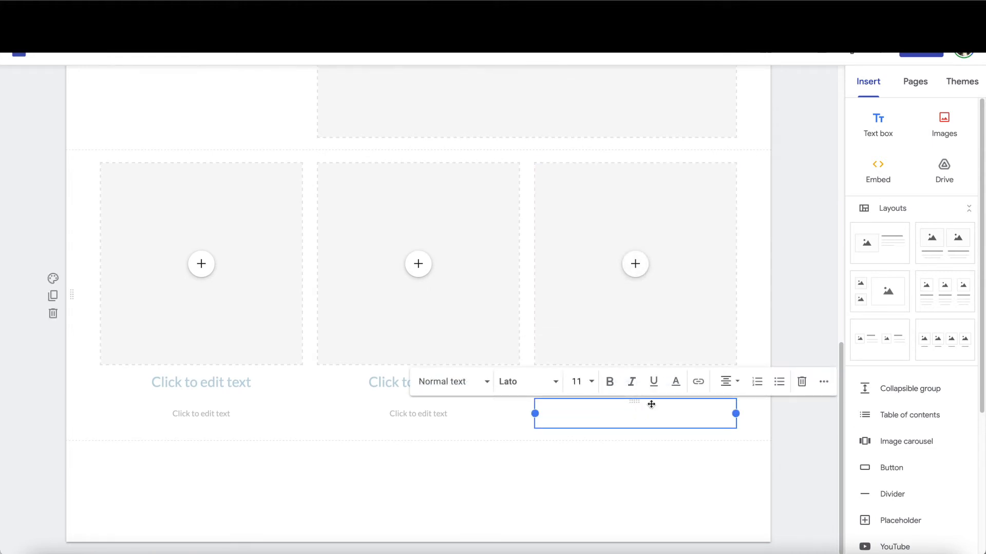
pyautogui.click(852, 377)
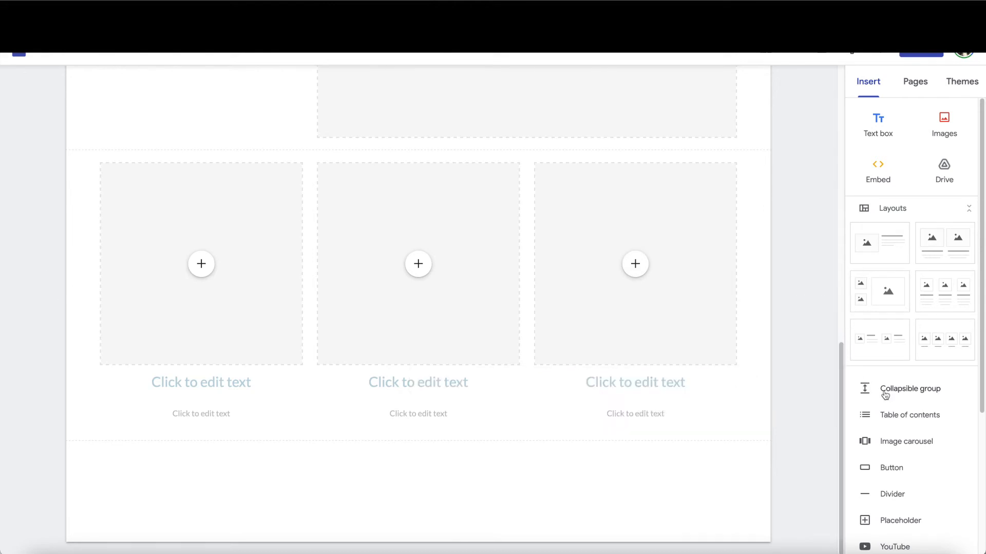
# Step: Insert a table of contents on the page
pyautogui.click(881, 418)
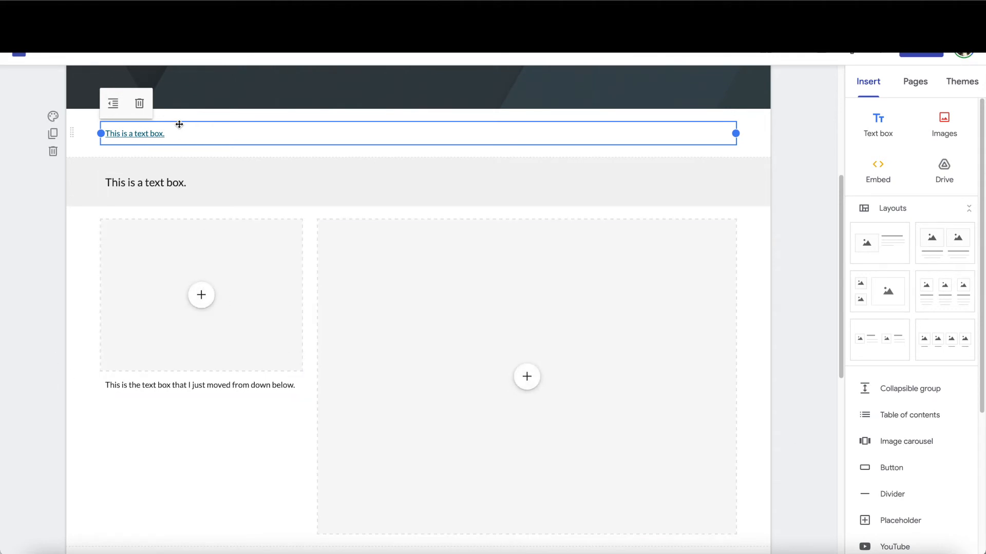
pyautogui.scroll(-1, 842, 358)
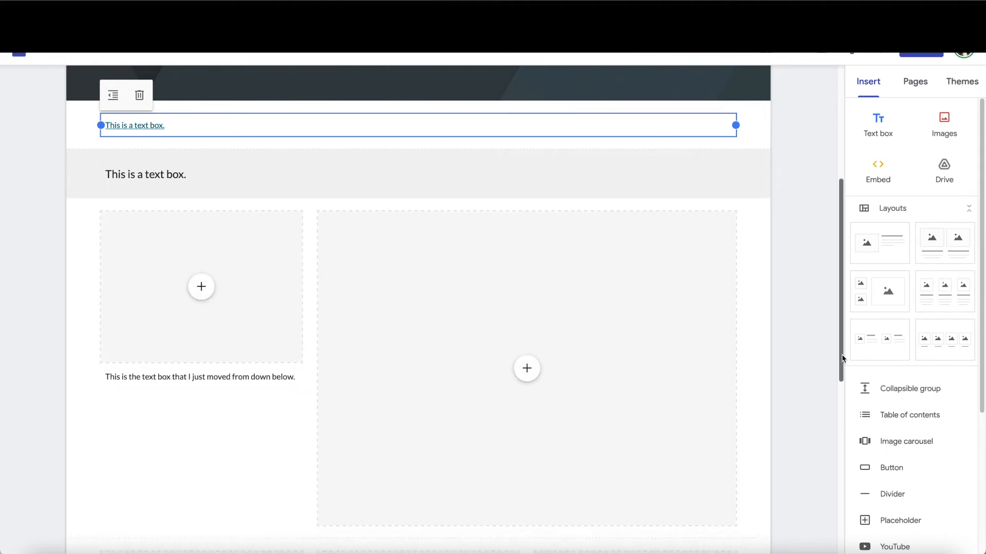
pyautogui.scroll(-8, 842, 358)
# Step: Examine the image carousel options, including its dots, captions and auto-start settings, without inserting a carousel
pyautogui.click(869, 445)
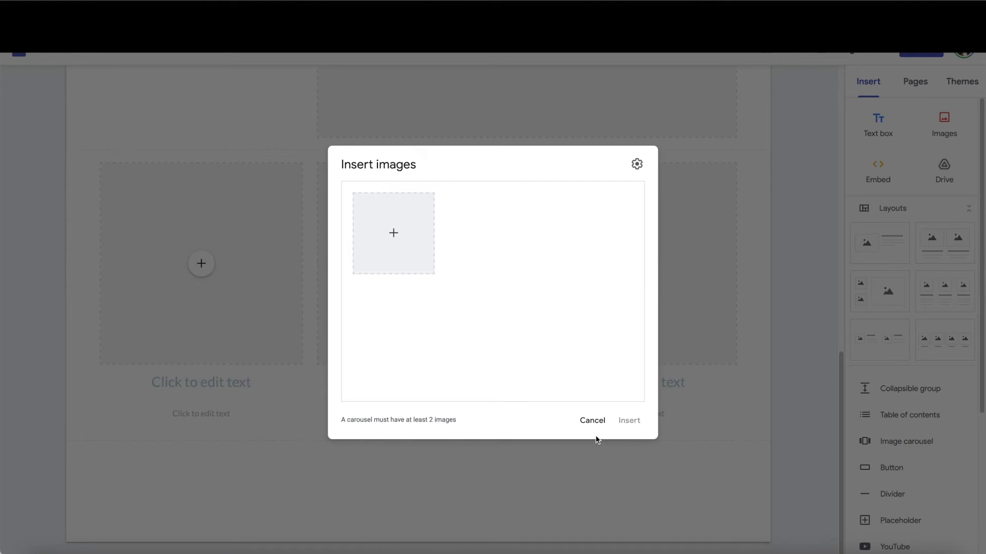
pyautogui.click(637, 165)
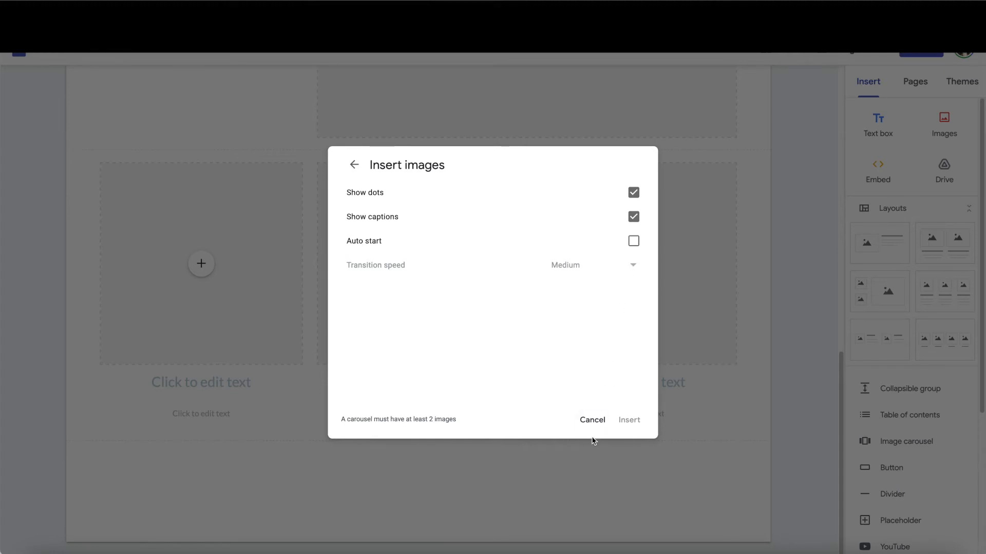
pyautogui.click(591, 420)
pyautogui.moveTo(979, 383); pyautogui.dragTo(981, 450)
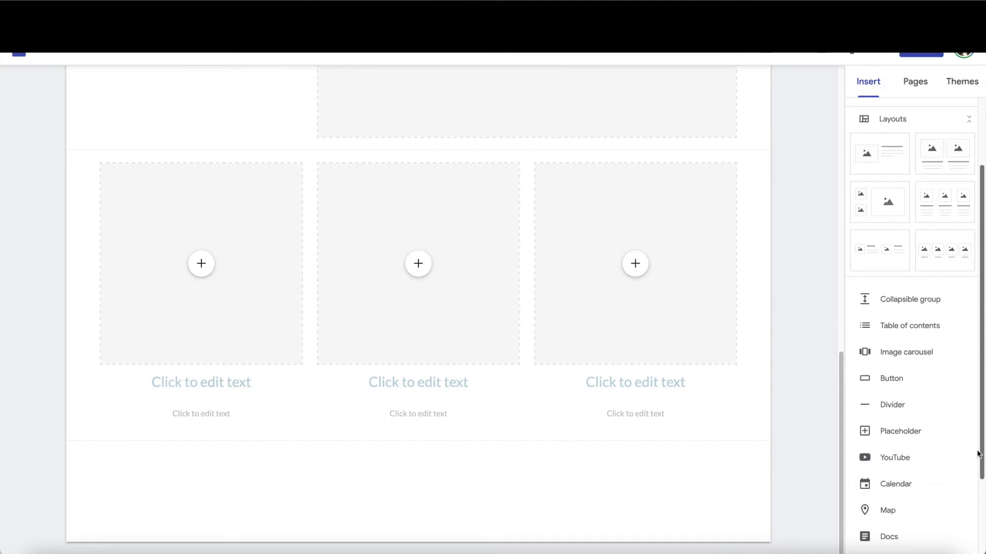
pyautogui.click(881, 380)
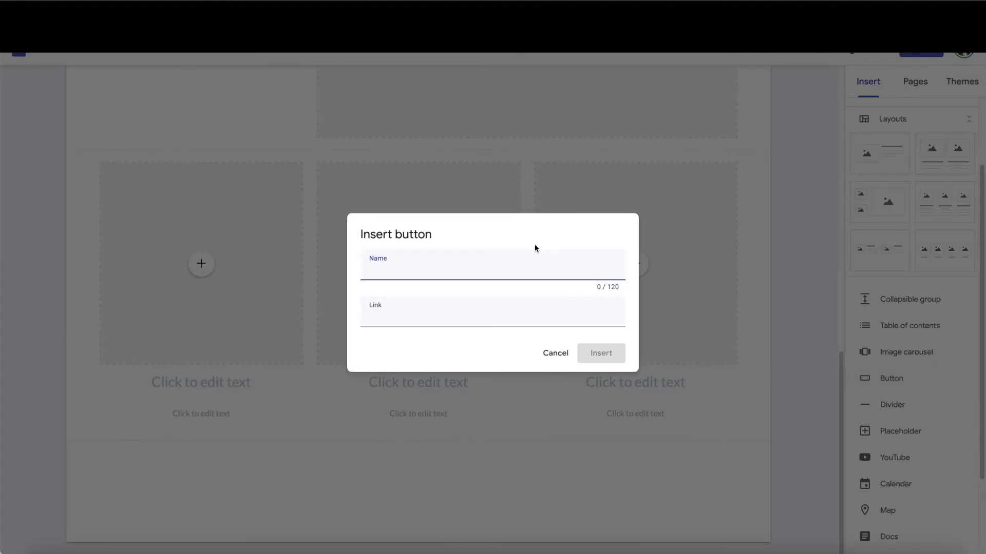
pyautogui.write('Buy Me')
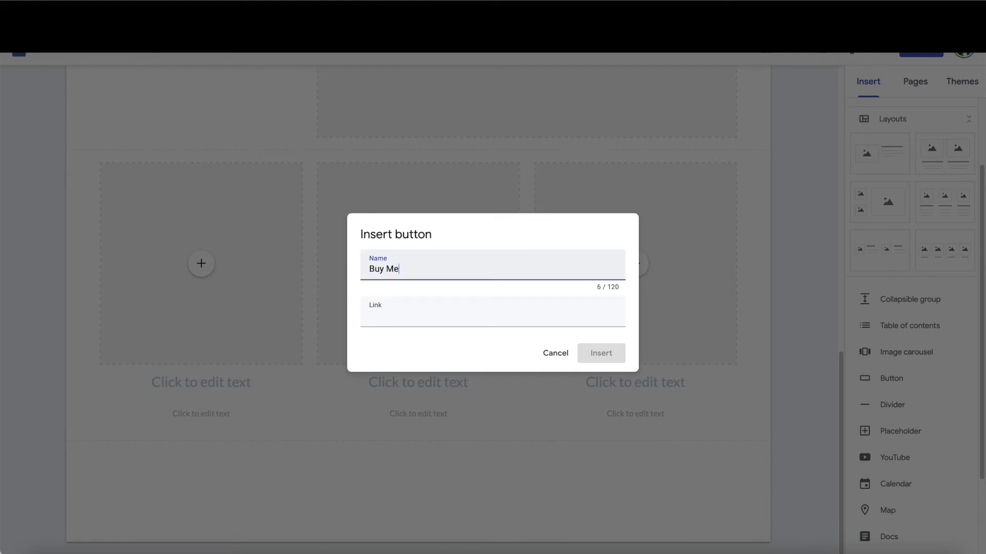
pyautogui.press('Tab')
pyautogui.write('www')
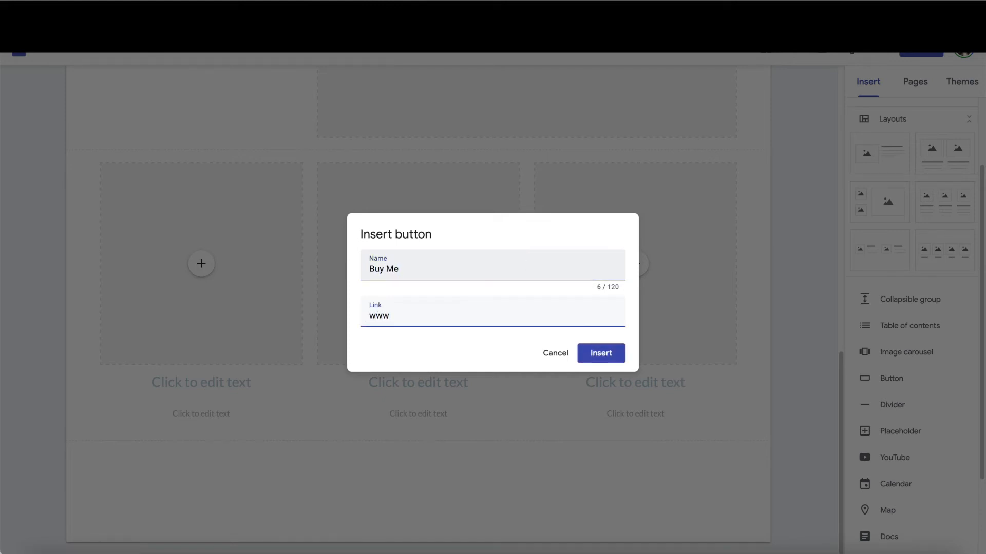
pyautogui.write('.stacys')
pyautogui.press('BackSpace')
pyautogui.write('makemeover.com')
pyautogui.click(598, 353)
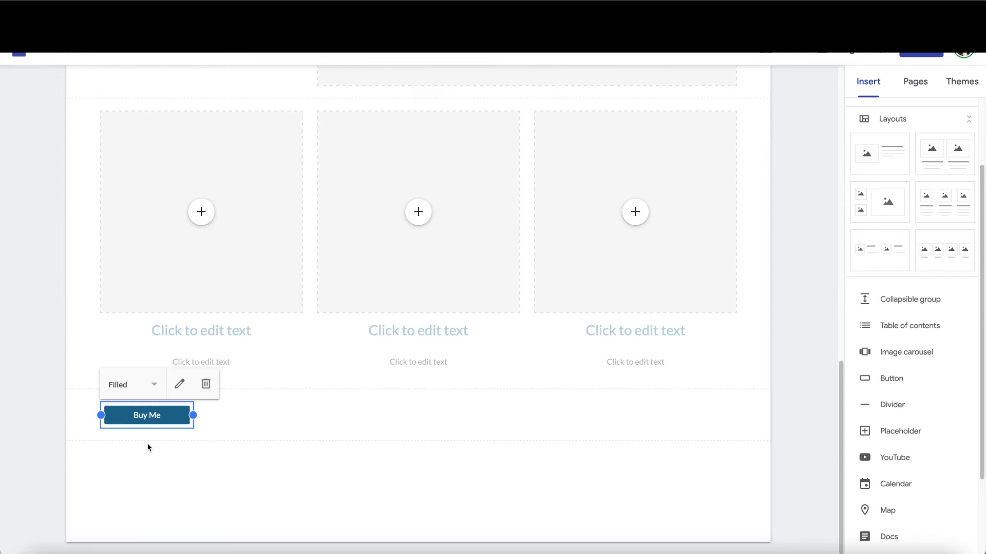
# Step: Insert a divider below the Buy Me button and an empty content placeholder beneath the divider
pyautogui.click(891, 406)
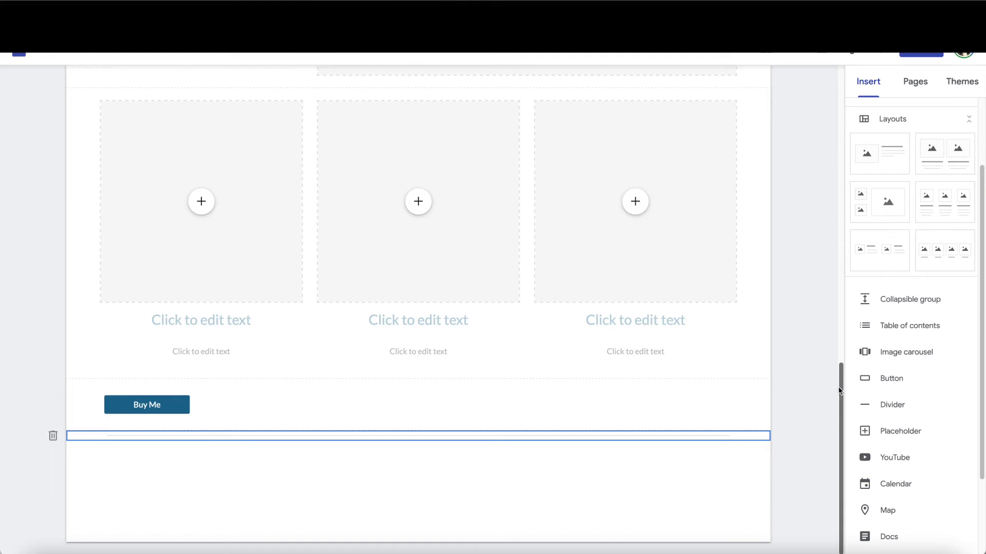
pyautogui.click(900, 432)
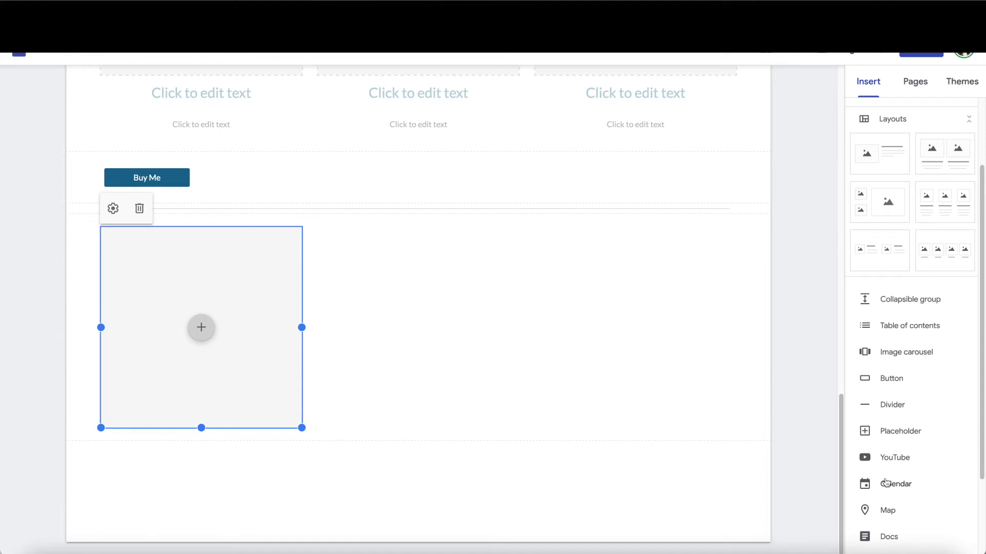
# Step: Insert a map of Venice Beach, Los Angeles, CA, USA below the placeholder
pyautogui.click(884, 511)
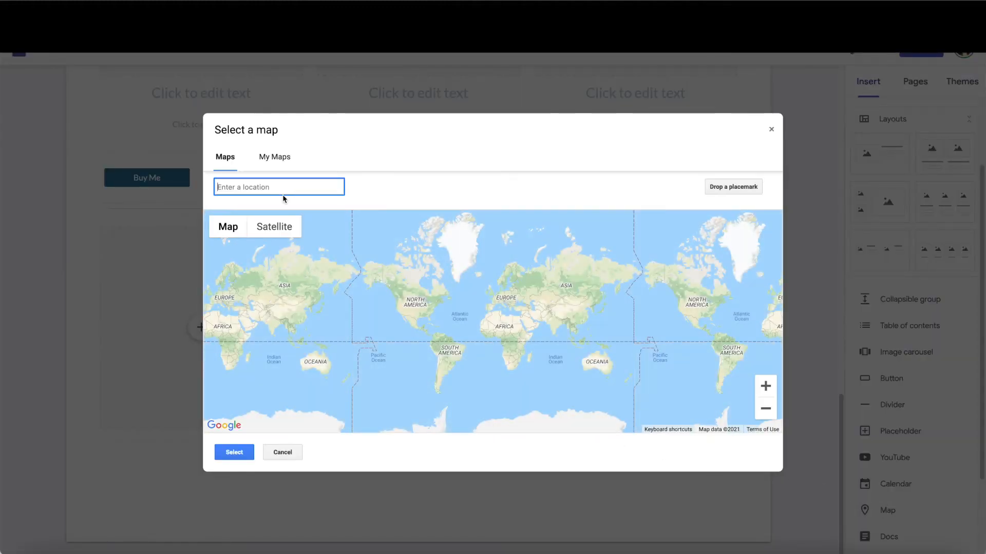
pyautogui.write('Venice Beavh')
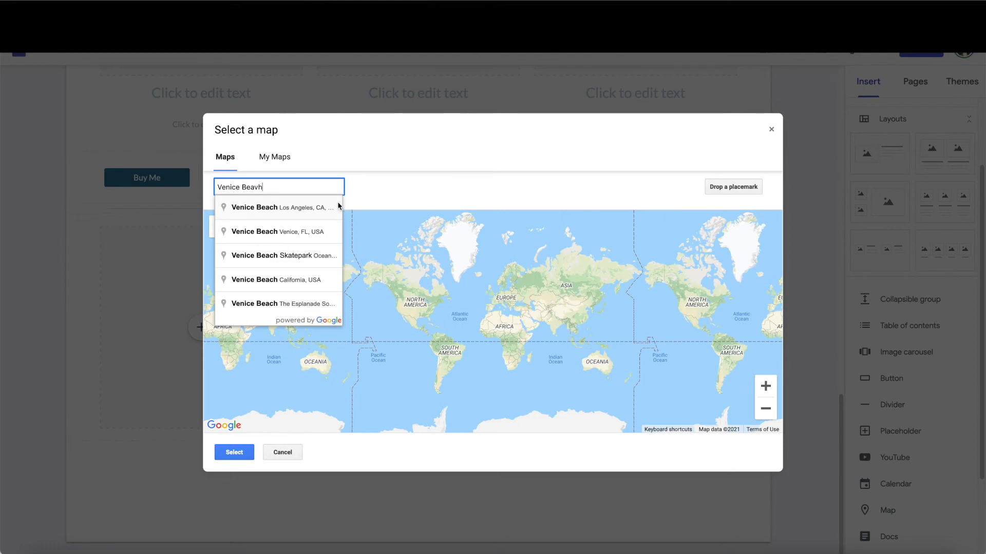
pyautogui.click(305, 210)
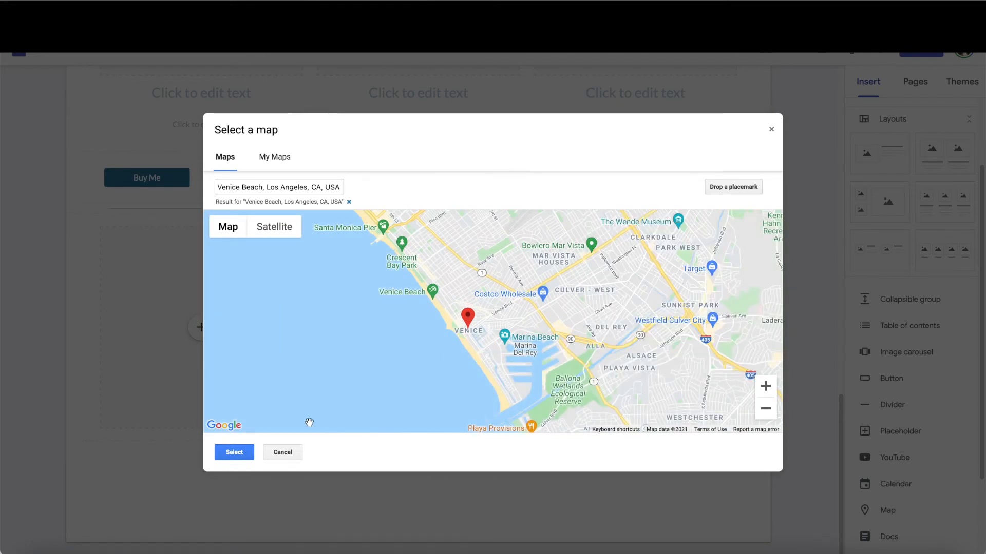
pyautogui.click(232, 454)
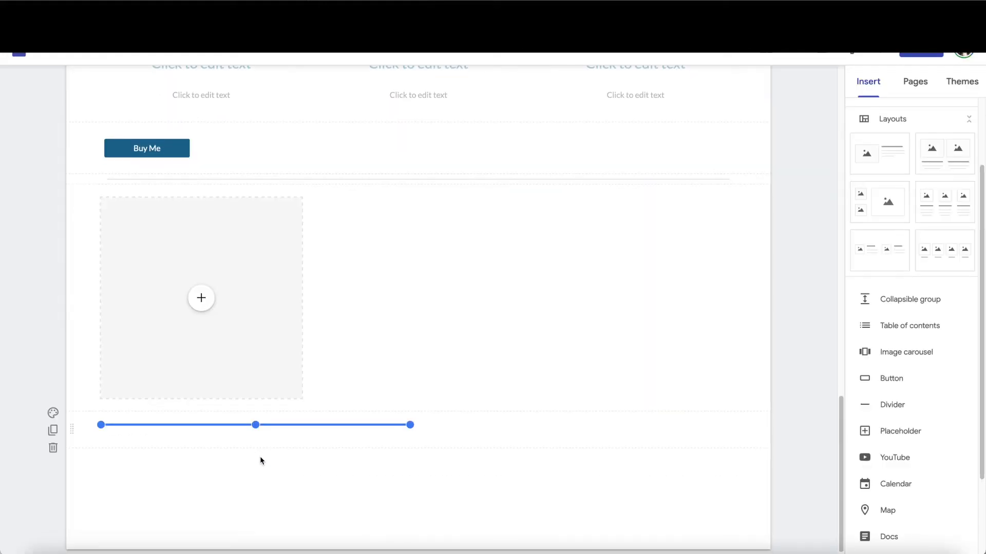
pyautogui.moveTo(841, 364); pyautogui.dragTo(843, 417)
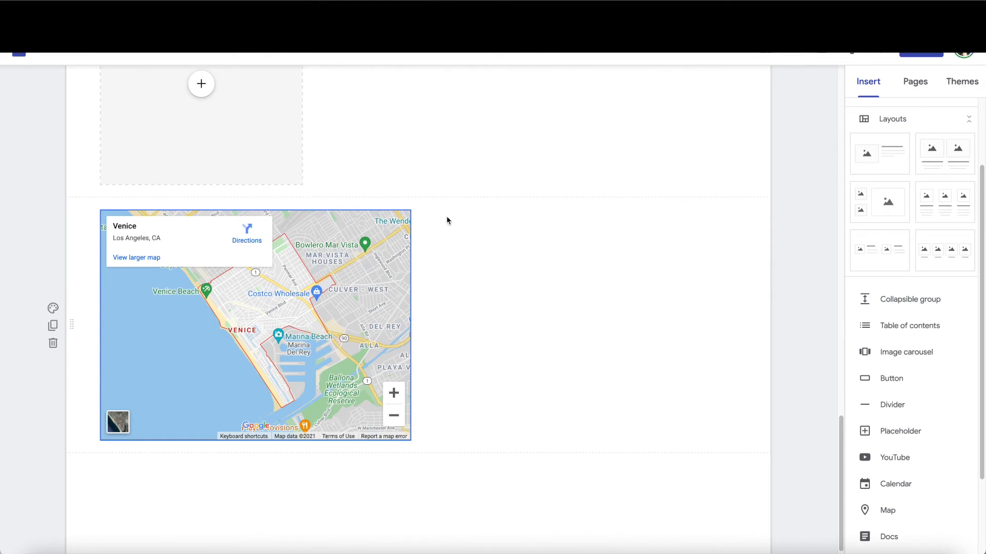
# Step: Name the site document "Practice Website"
pyautogui.moveTo(978, 377); pyautogui.dragTo(982, 440)
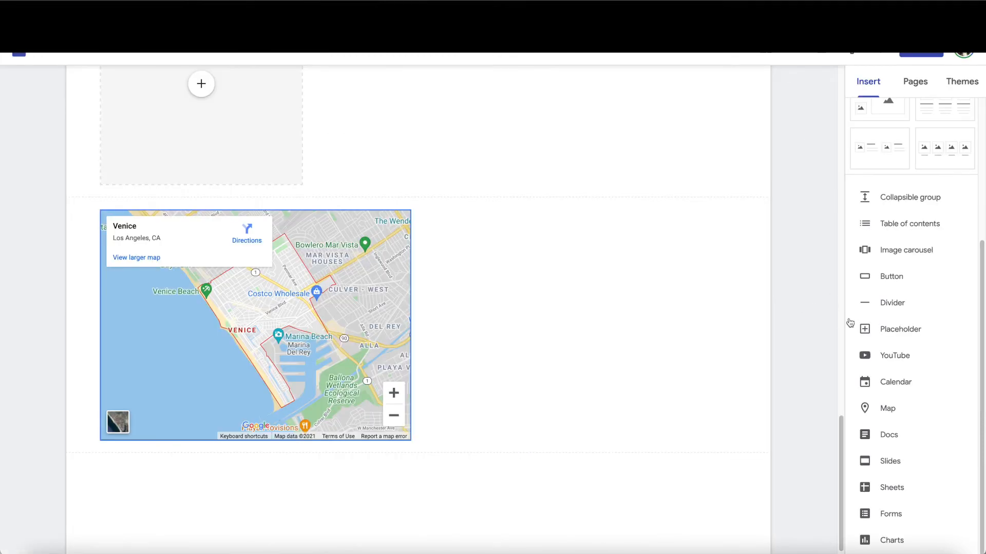
pyautogui.moveTo(842, 426); pyautogui.dragTo(841, 128)
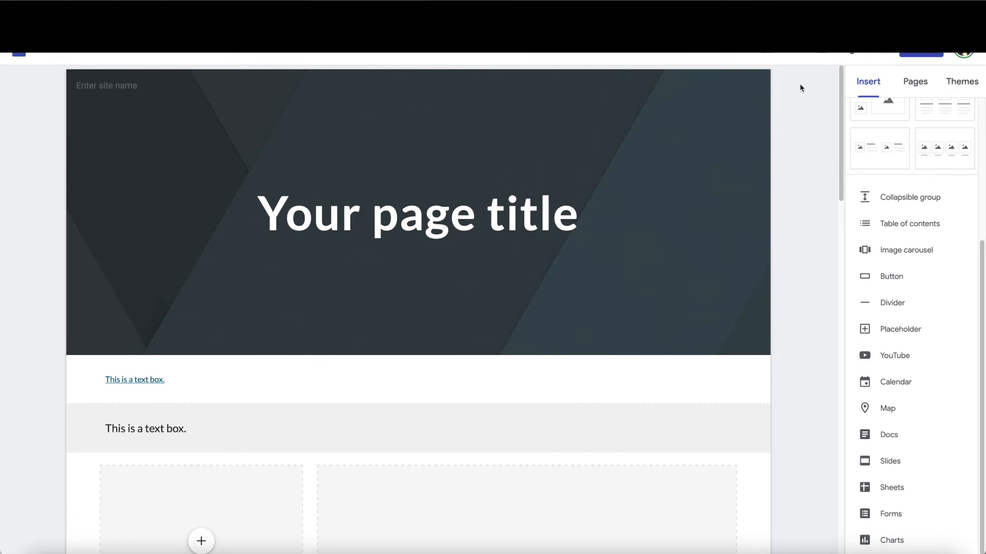
pyautogui.click(76, 54)
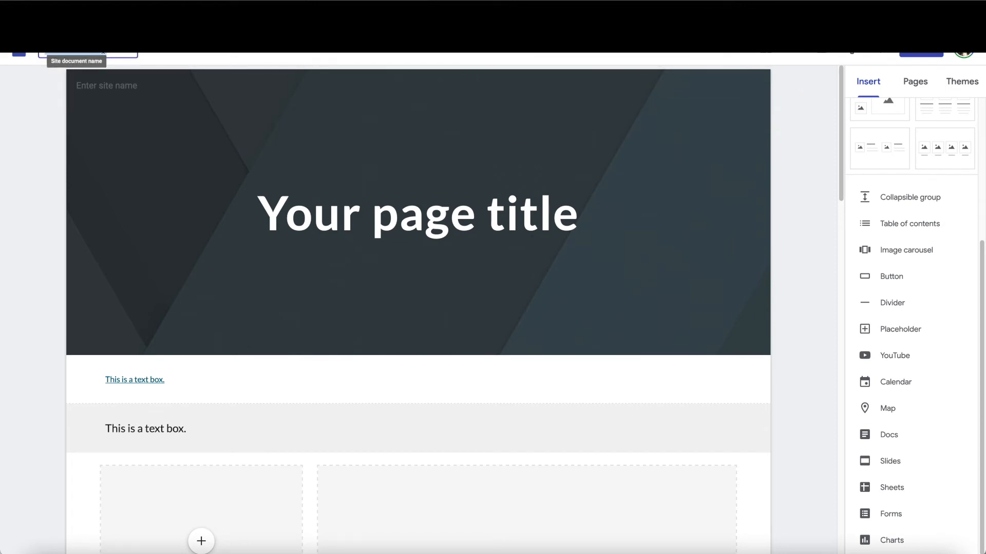
pyautogui.write('Te')
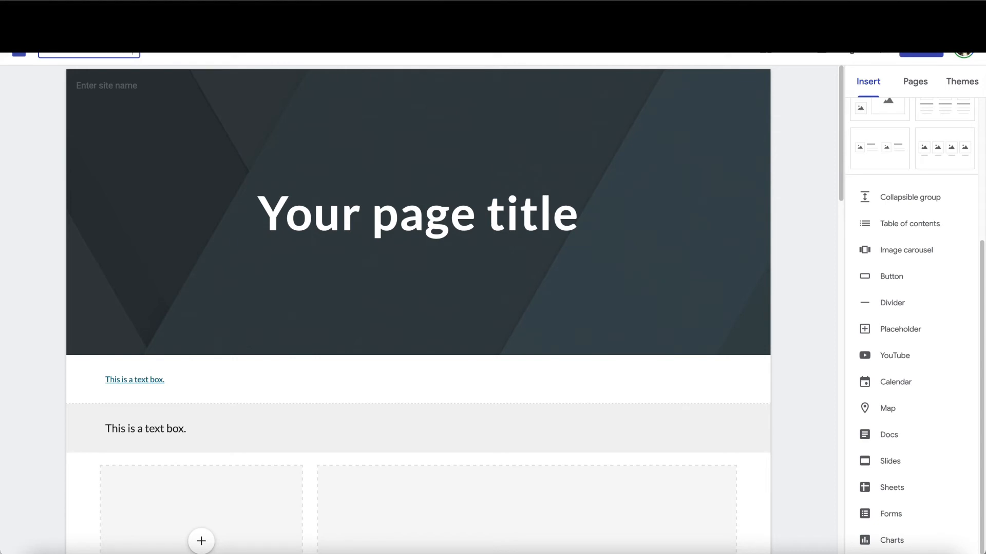
pyautogui.press('Return')
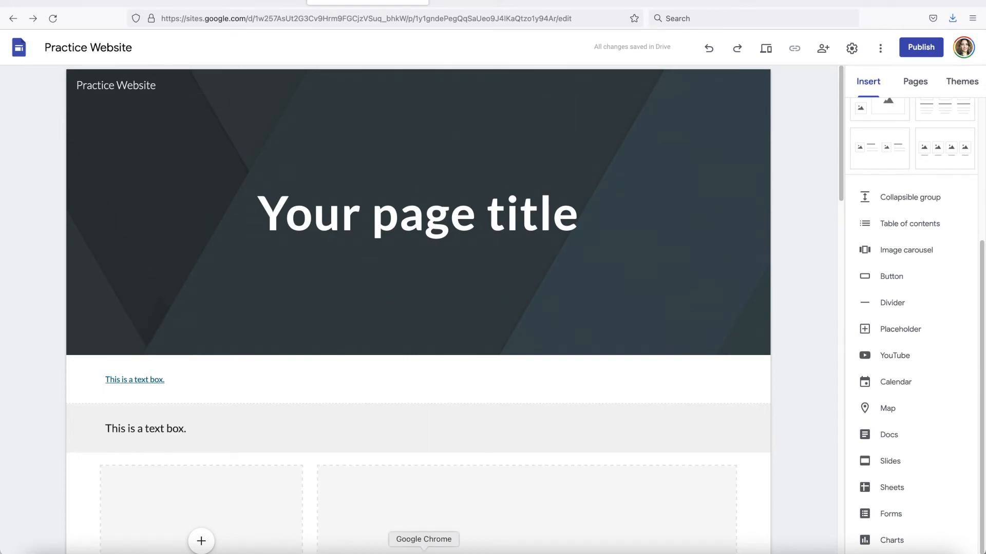
# Step: Switch to Google Chrome and open the Home page of the published Stacy Make Me Over site
pyautogui.click(424, 552)
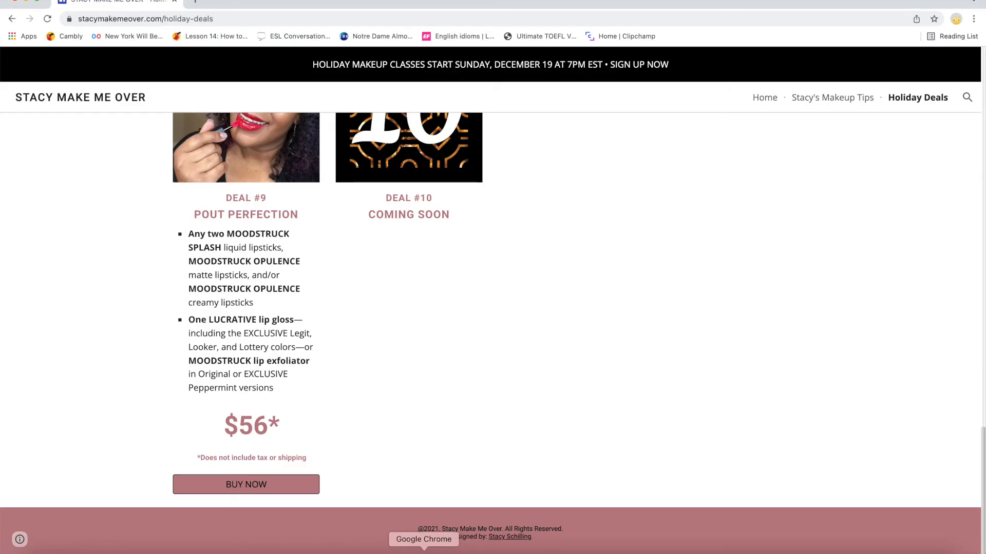
pyautogui.click(780, 100)
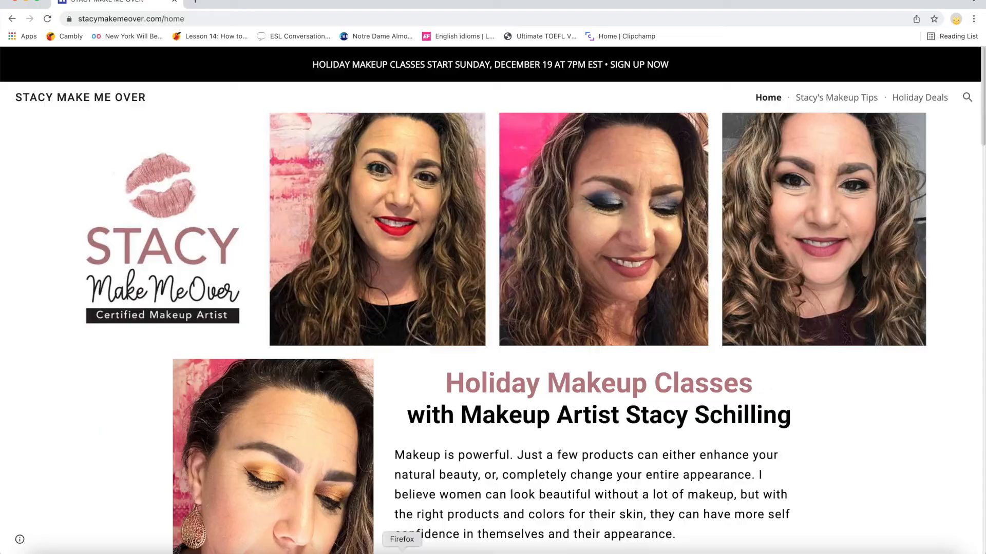
# Step: Switch to Firefox and add a page named "New Page" with the custom path "NewPage" to the practice site
pyautogui.click(402, 552)
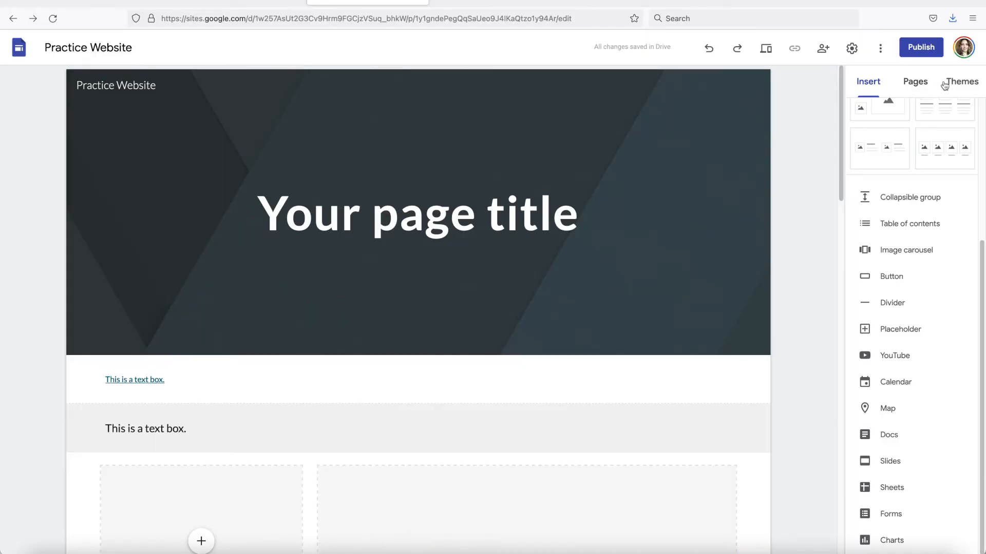
pyautogui.click(916, 83)
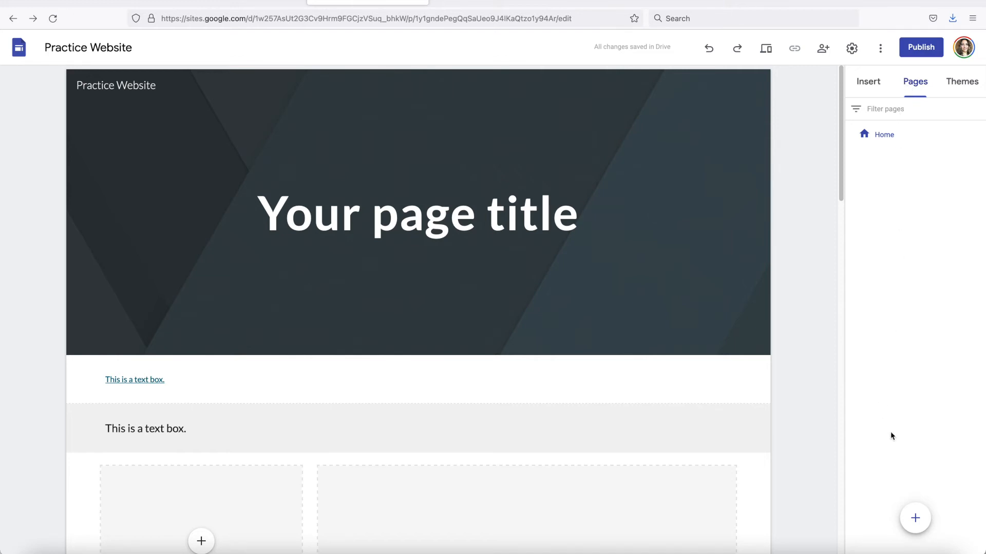
pyautogui.click(909, 519)
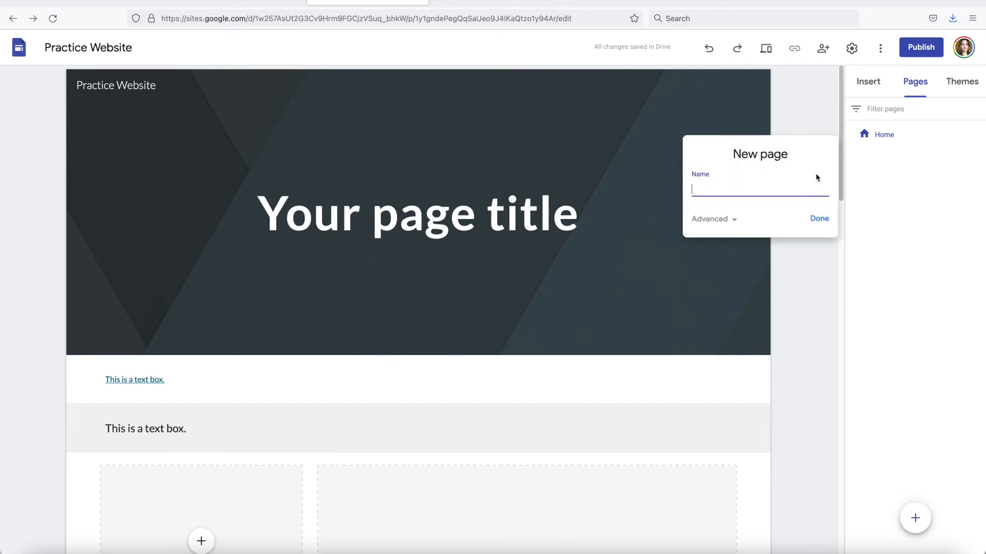
pyautogui.write('New Page')
pyautogui.click(734, 220)
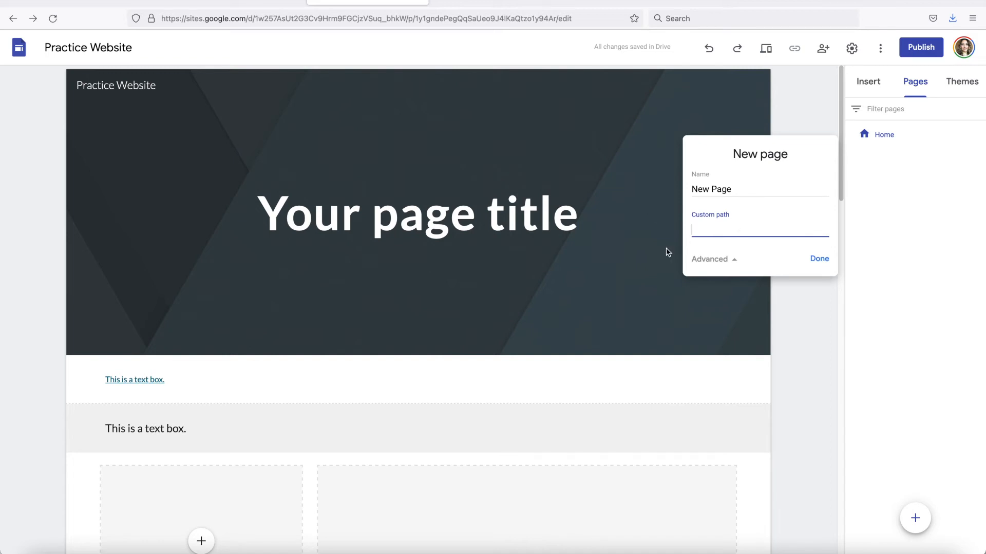
pyautogui.write('NewPage')
pyautogui.click(818, 259)
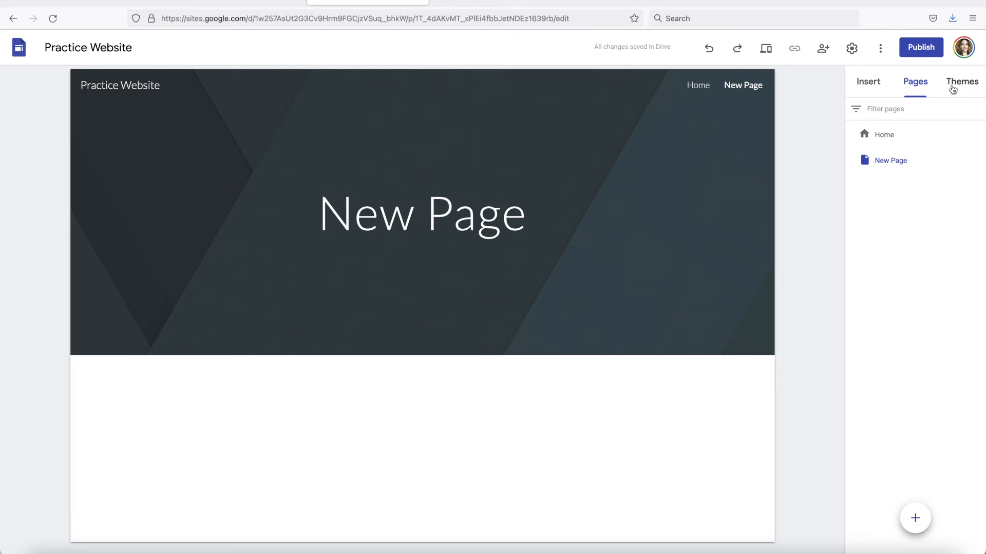
# Step: Apply the Impression theme to the site and try its preset accent colours, ending on dark grey
pyautogui.click(957, 83)
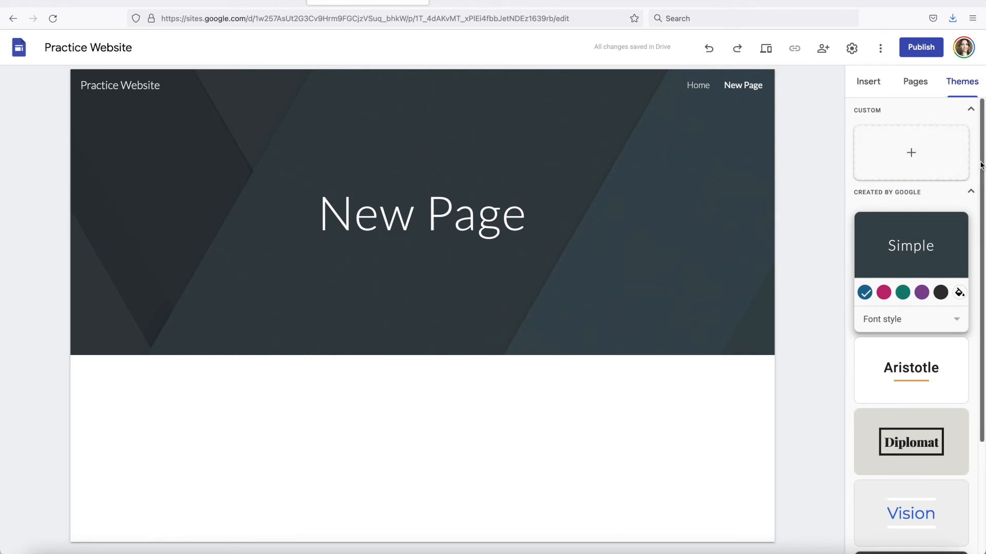
pyautogui.scroll(-3, 983, 329)
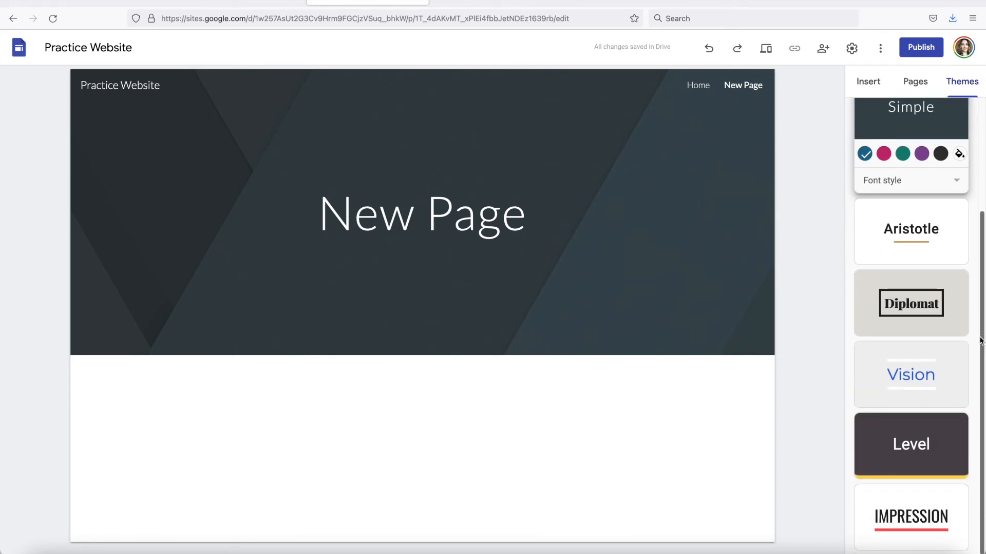
pyautogui.click(920, 521)
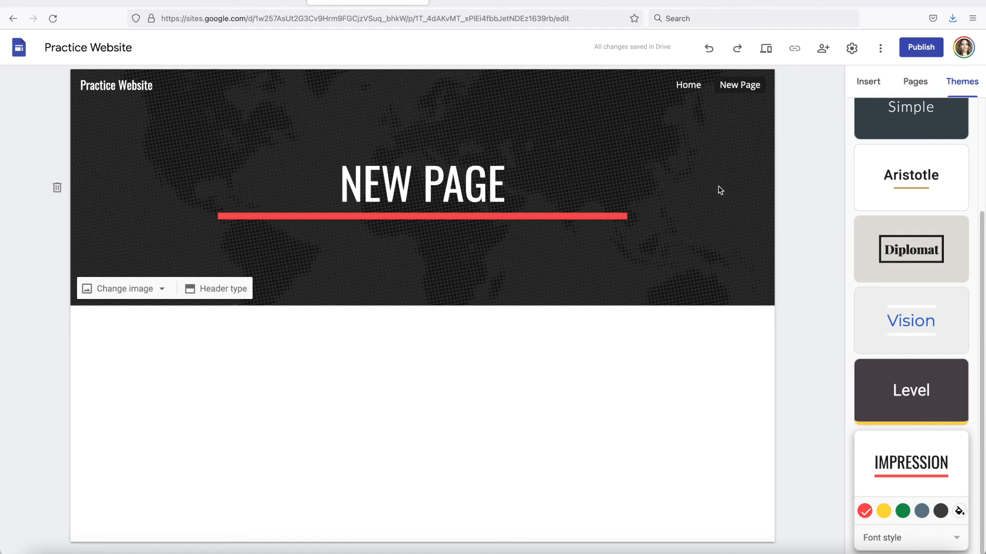
pyautogui.click(906, 511)
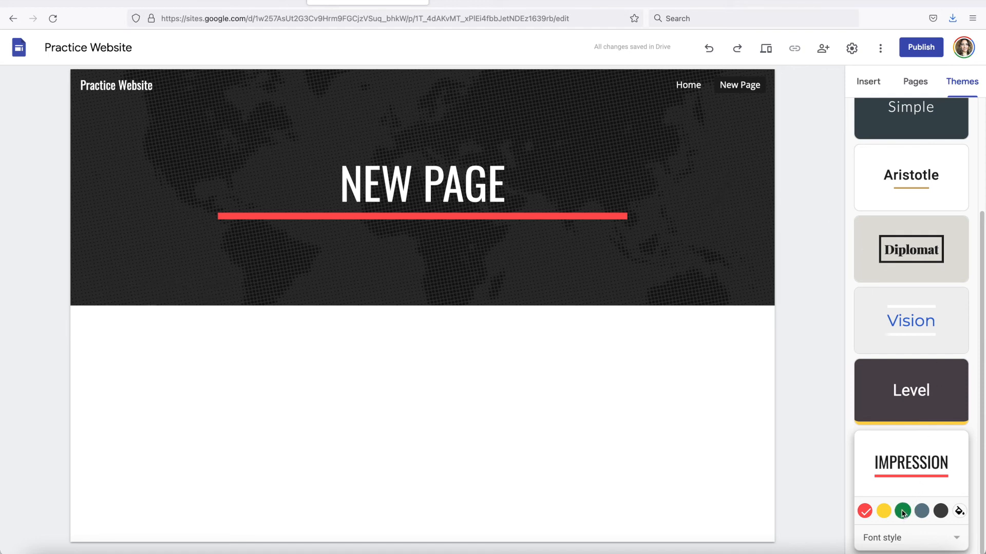
pyautogui.click(922, 511)
pyautogui.click(945, 513)
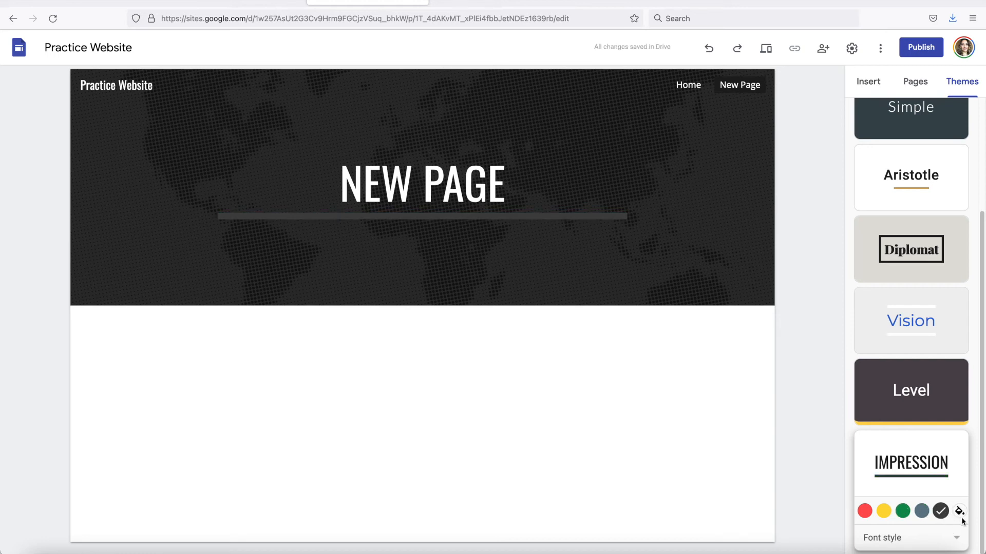
pyautogui.click(958, 511)
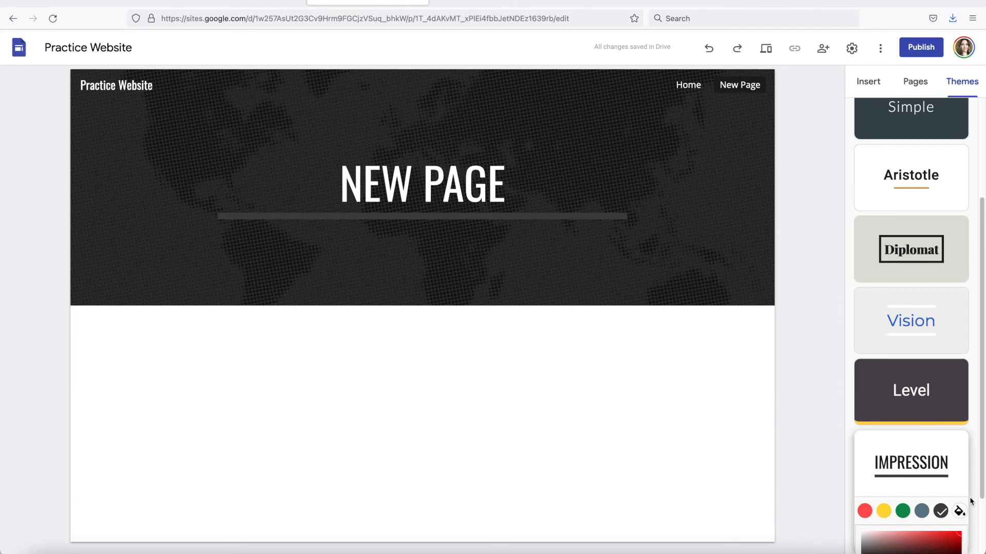
pyautogui.click(979, 492)
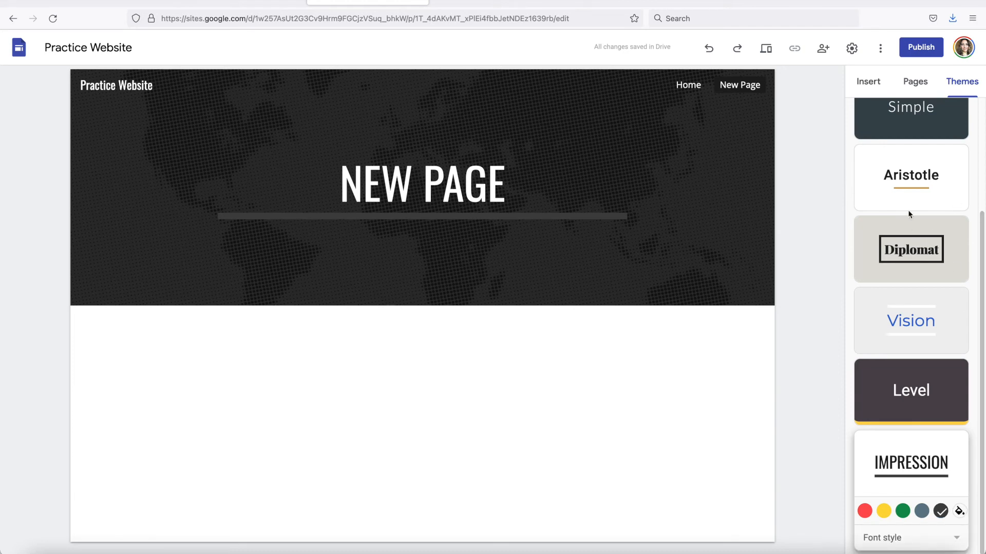
# Step: Apply the Aristotle theme to the site with the green accent colour
pyautogui.click(911, 172)
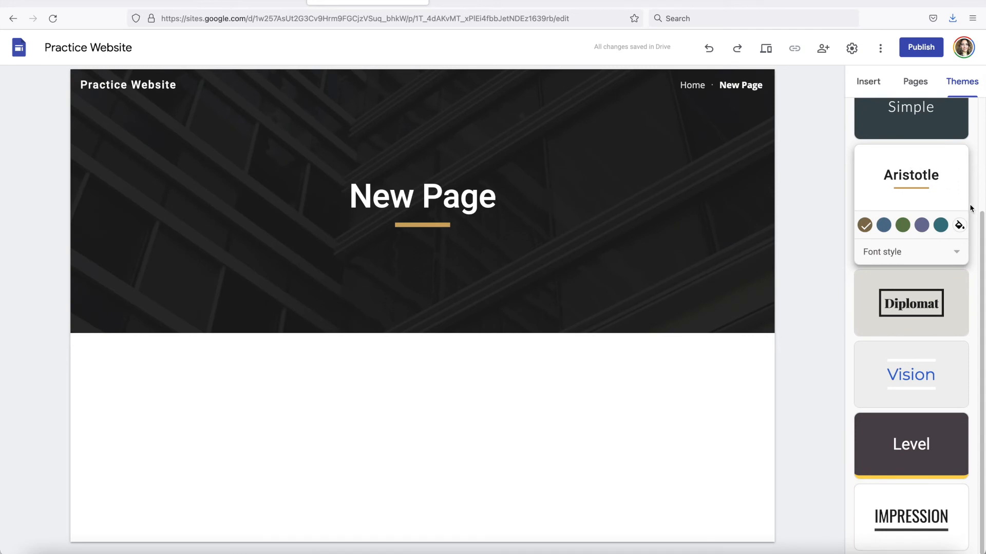
pyautogui.click(903, 226)
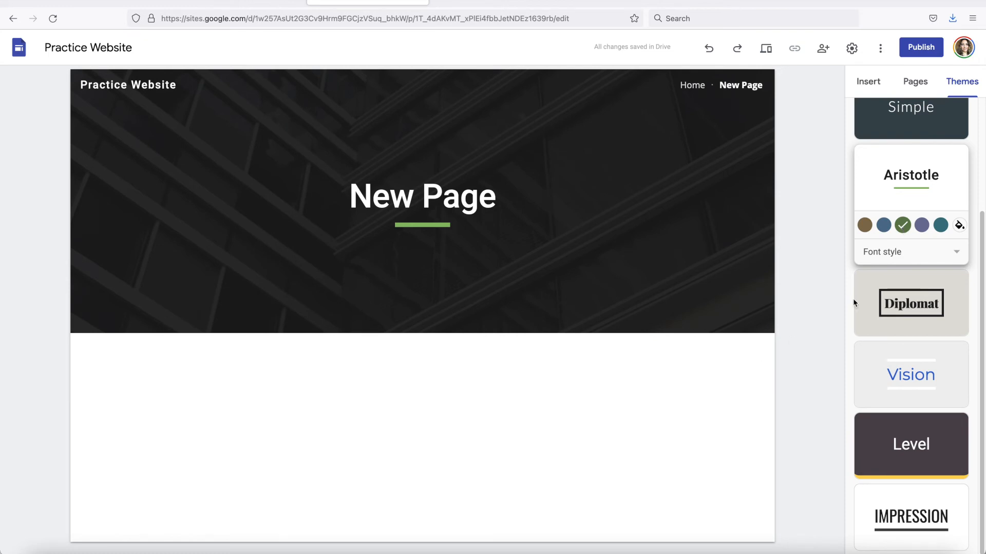
# Step: Try several custom accent shades on the Aristotle theme and apply the dark red #853737
pyautogui.click(958, 225)
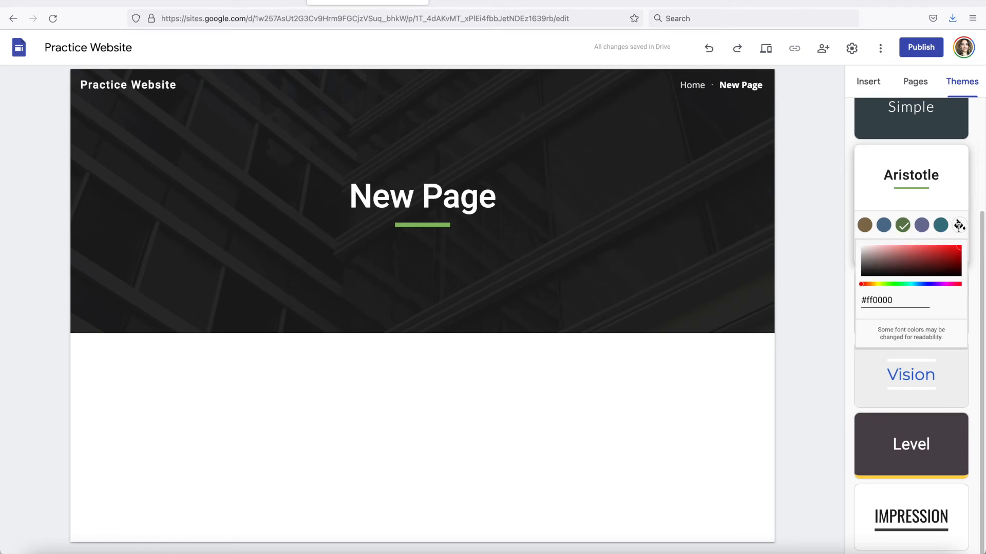
pyautogui.click(892, 259)
pyautogui.click(911, 256)
pyautogui.click(929, 255)
pyautogui.click(945, 254)
pyautogui.click(892, 255)
pyautogui.click(882, 264)
pyautogui.click(919, 260)
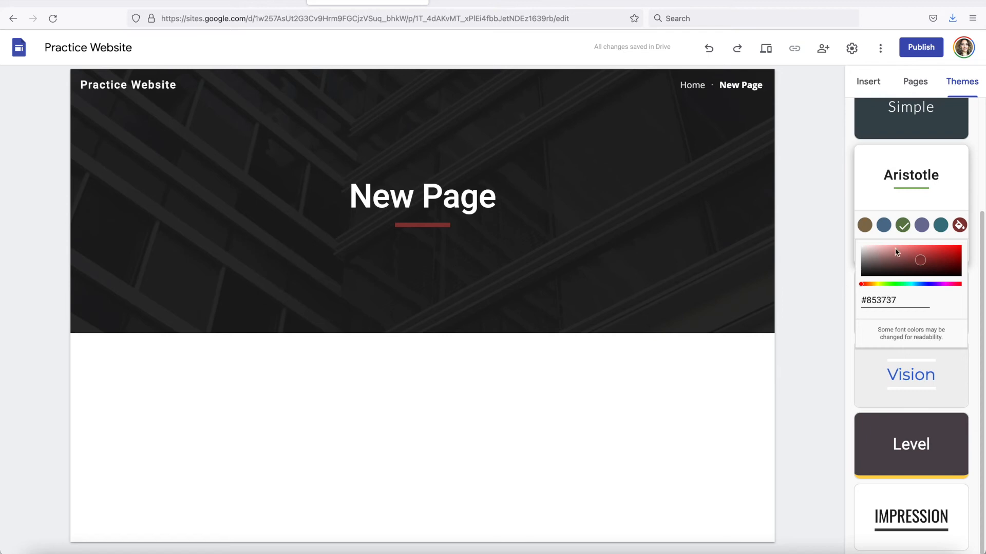
pyautogui.moveTo(899, 301); pyautogui.dragTo(859, 300)
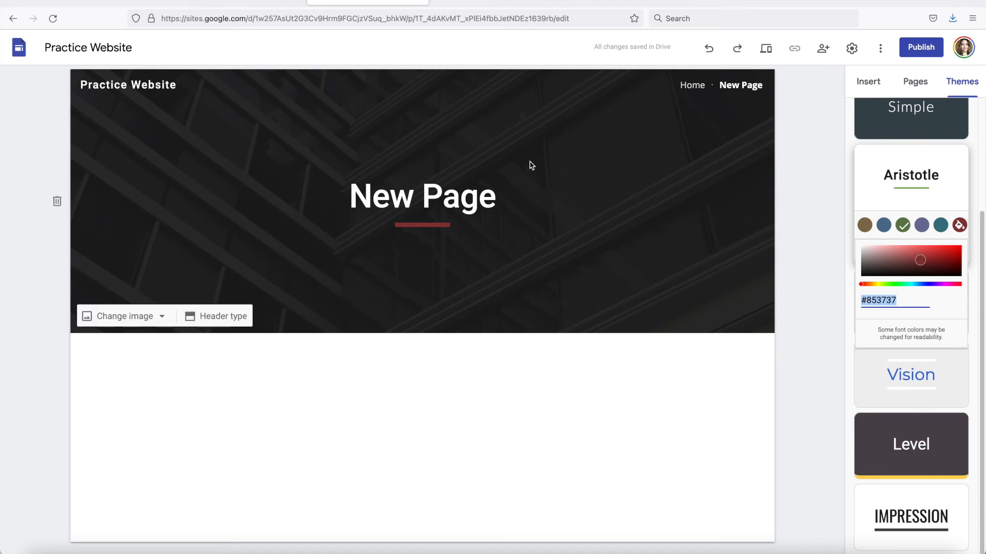
pyautogui.click(838, 297)
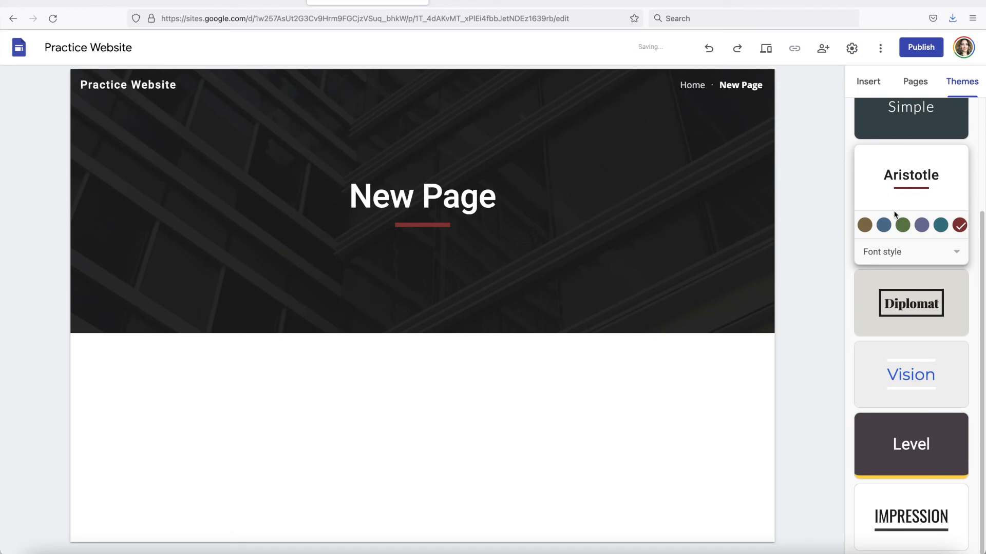
# Step: Try the Classic font style on the Aristotle theme and change it to BOLD
pyautogui.click(962, 259)
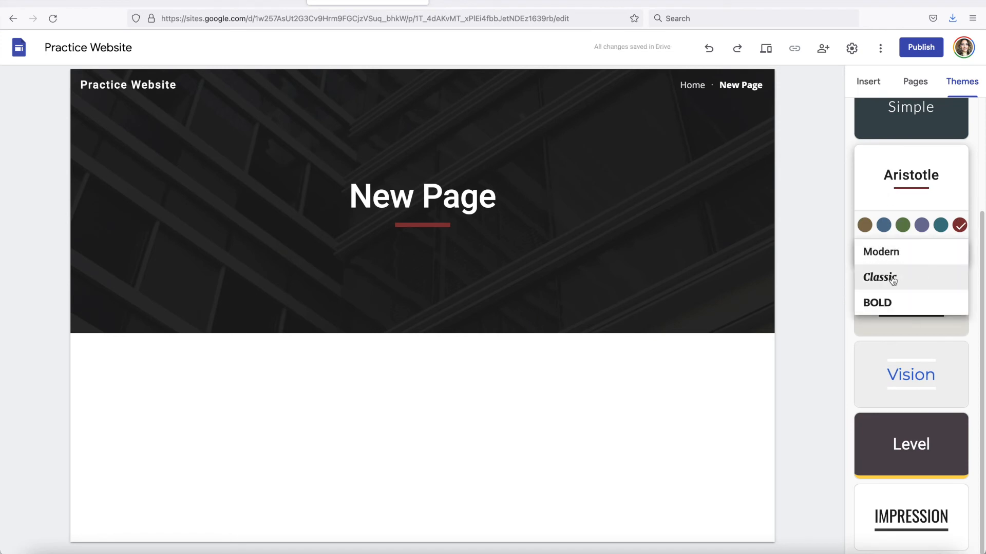
pyautogui.click(894, 280)
pyautogui.click(944, 256)
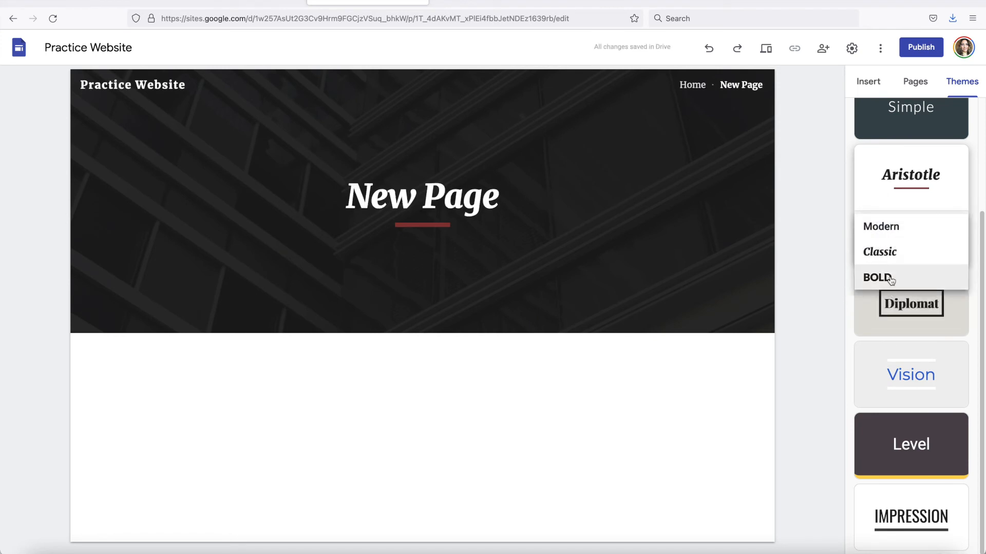
pyautogui.click(891, 280)
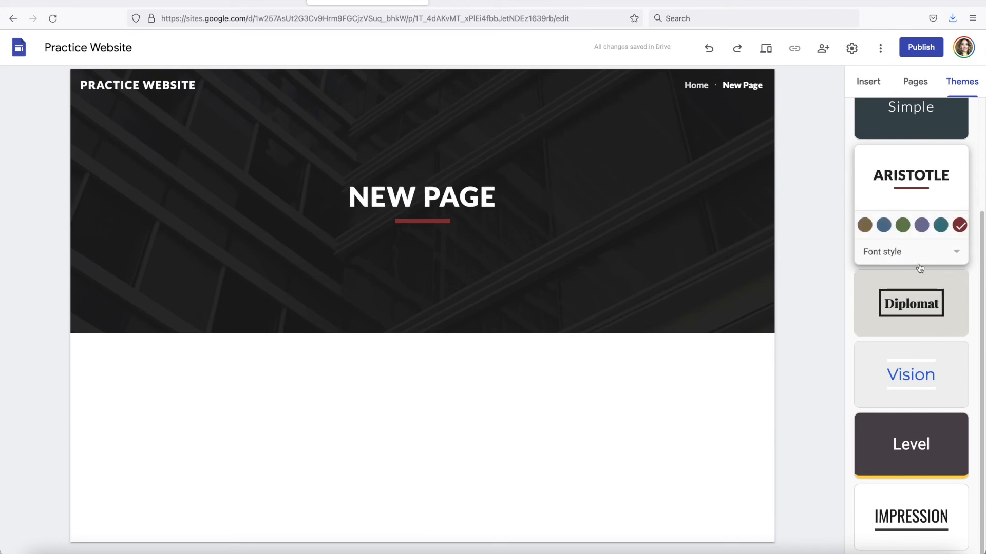
# Step: Undo and redo the recent theme changes, ending on the Aristotle theme's green accent colour and Modern font style
pyautogui.moveTo(638, 260)
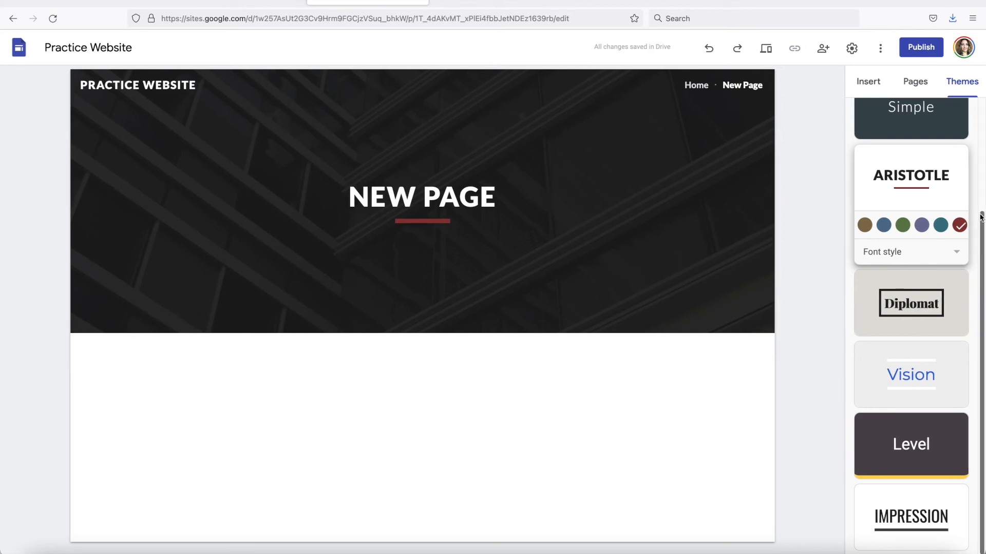
pyautogui.moveTo(981, 217); pyautogui.dragTo(981, 100)
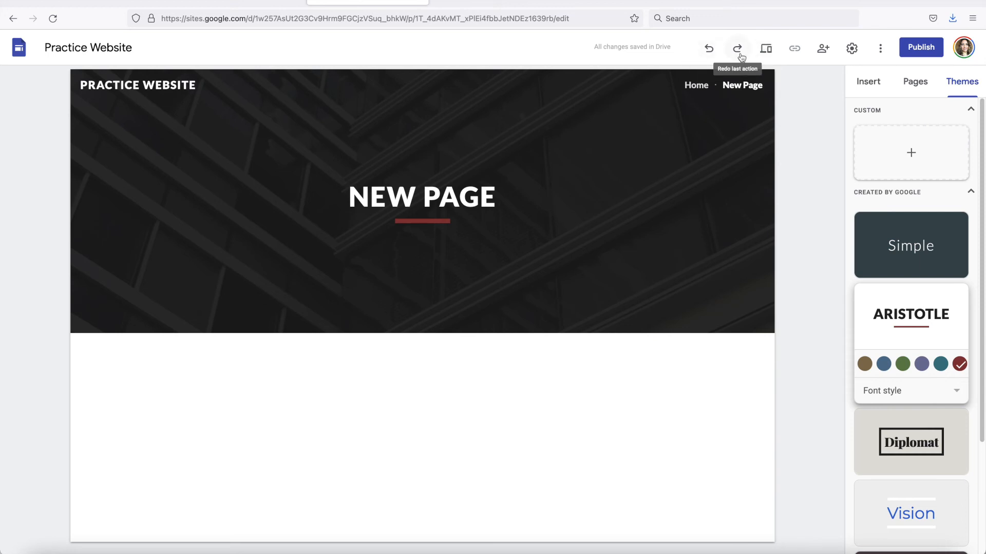
pyautogui.click(709, 49)
pyautogui.click(710, 50)
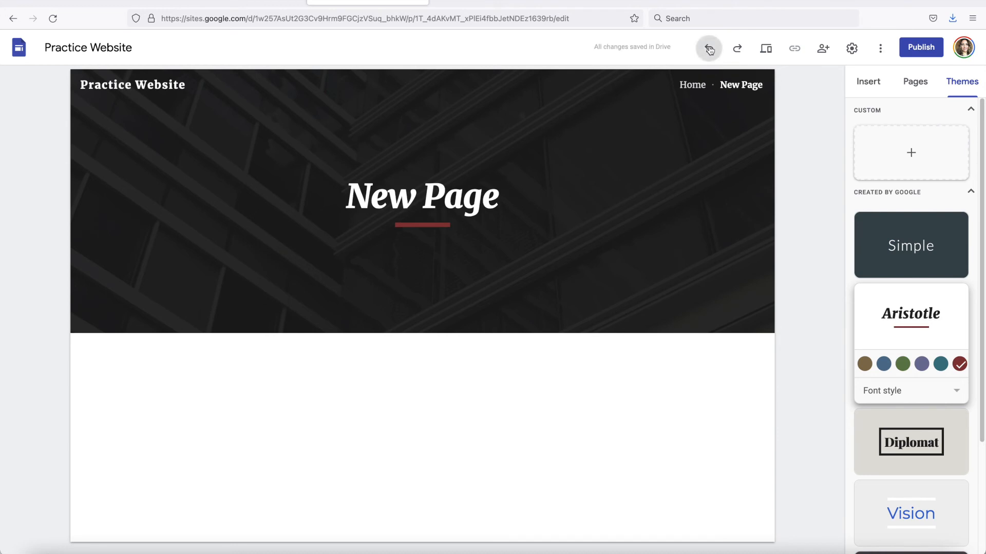
pyautogui.click(709, 49)
pyautogui.click(710, 49)
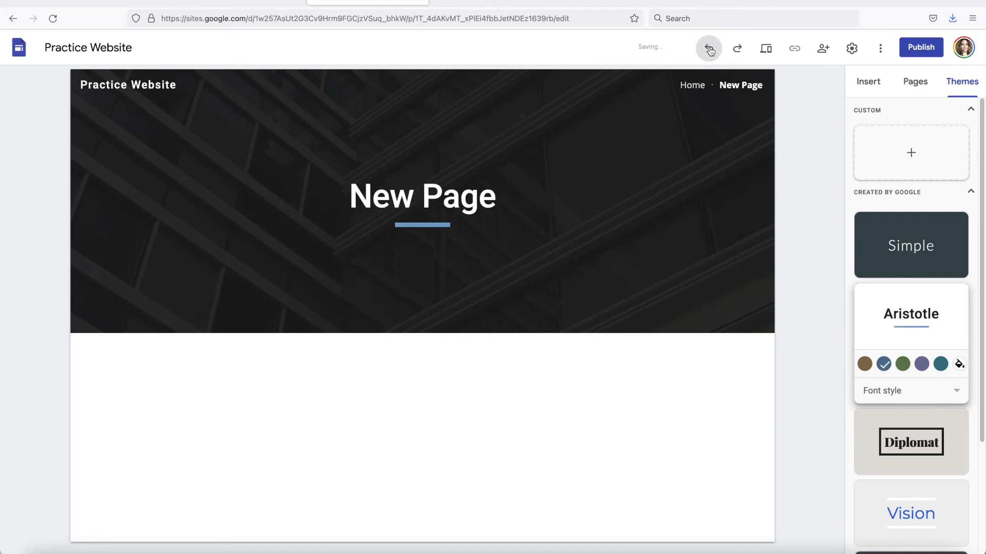
pyautogui.click(735, 51)
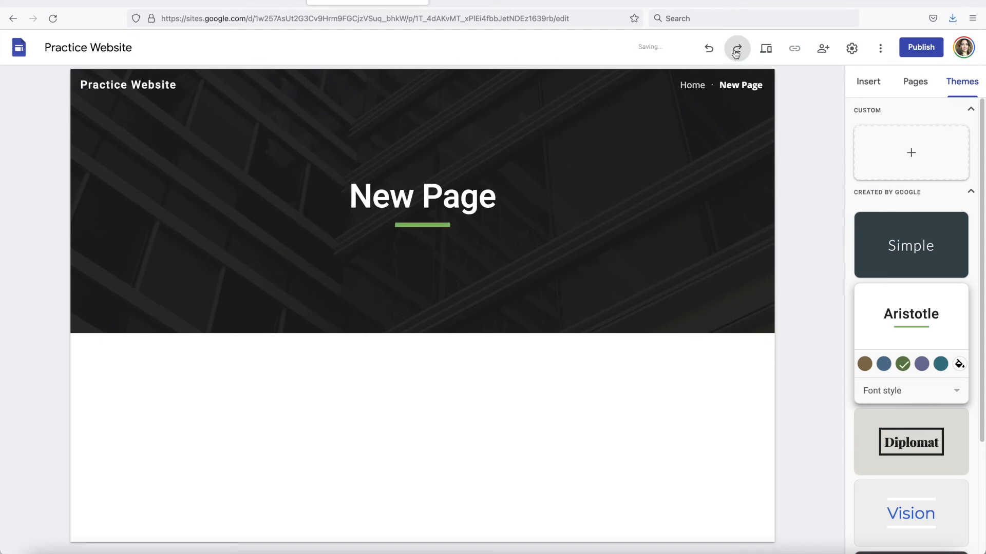
pyautogui.click(736, 51)
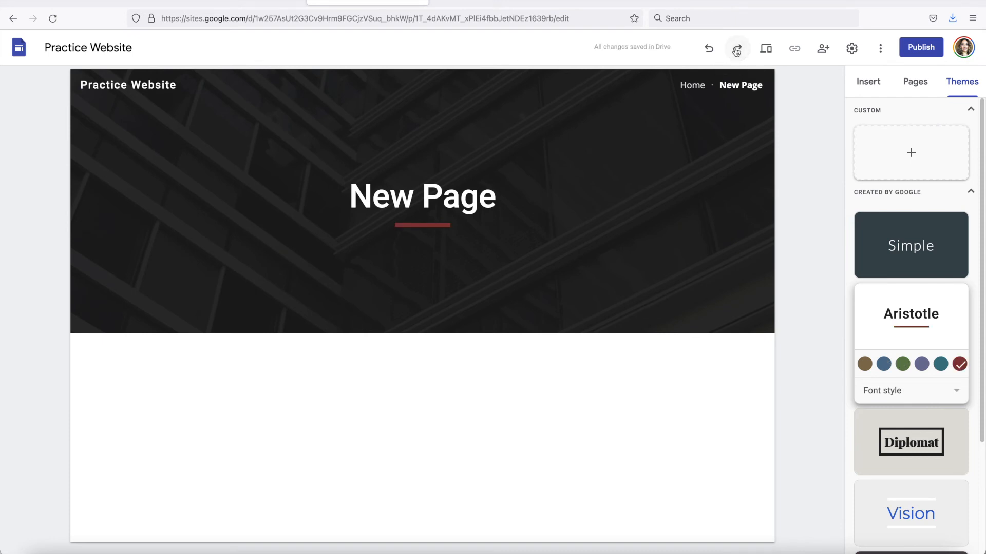
pyautogui.click(711, 48)
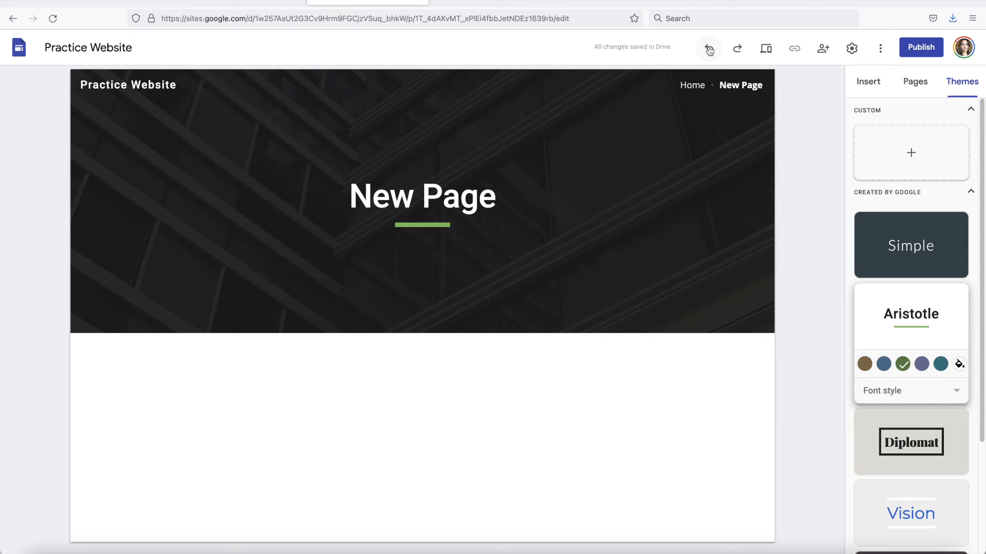
# Step: Preview New Page at large-screen, tablet and phone sizes, and exit the preview
pyautogui.click(766, 49)
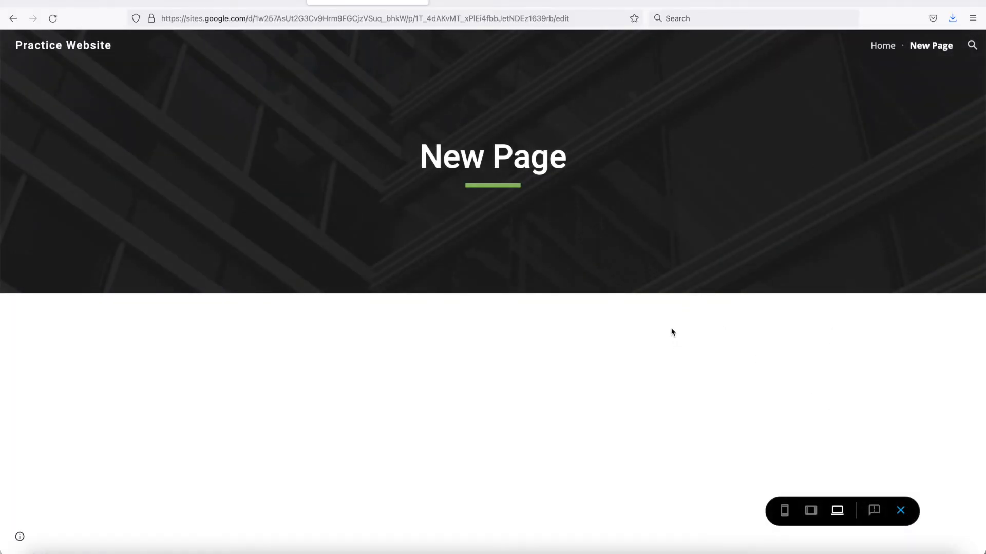
pyautogui.click(811, 511)
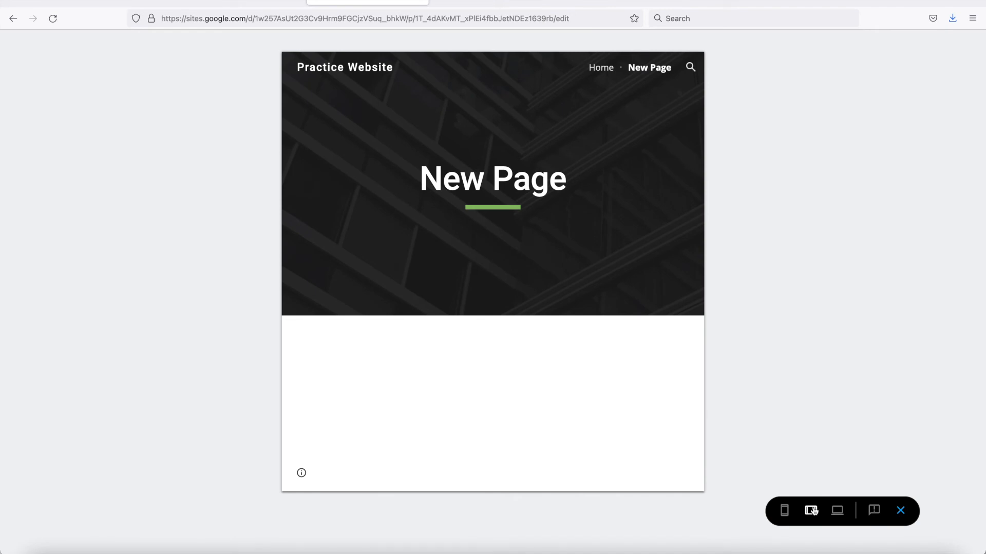
pyautogui.click(785, 514)
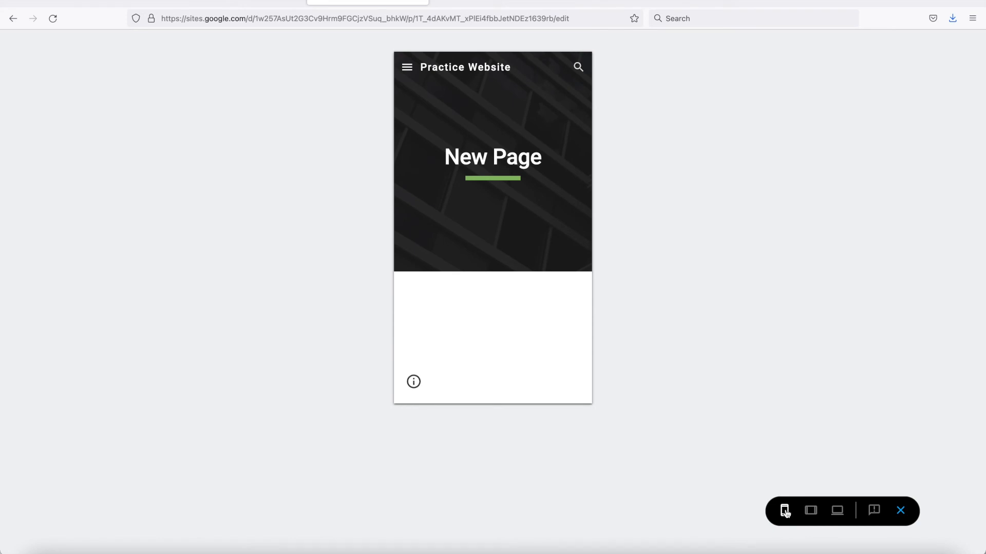
pyautogui.click(902, 512)
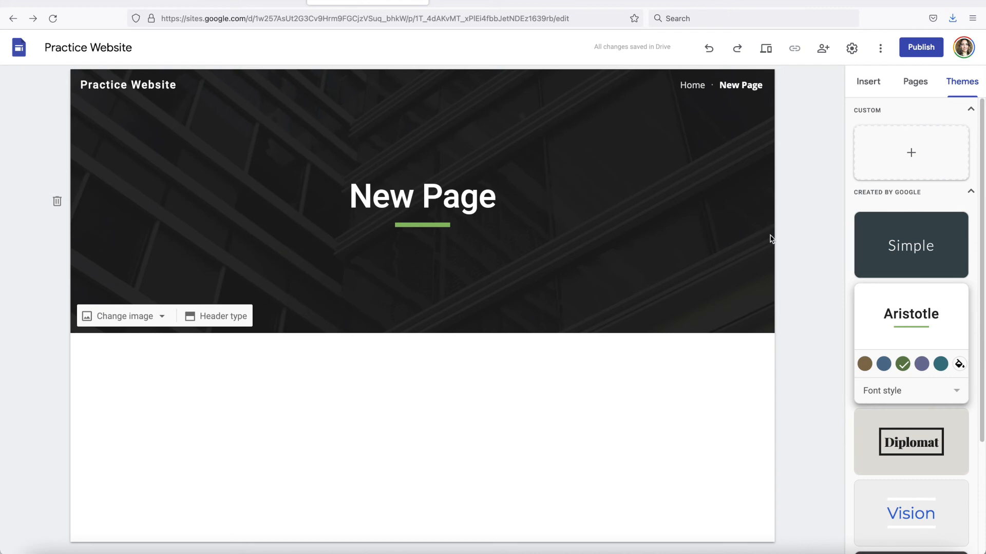
# Step: Reopen the site preview, switch from the phone to the tablet size, and return to editing
pyautogui.click(765, 48)
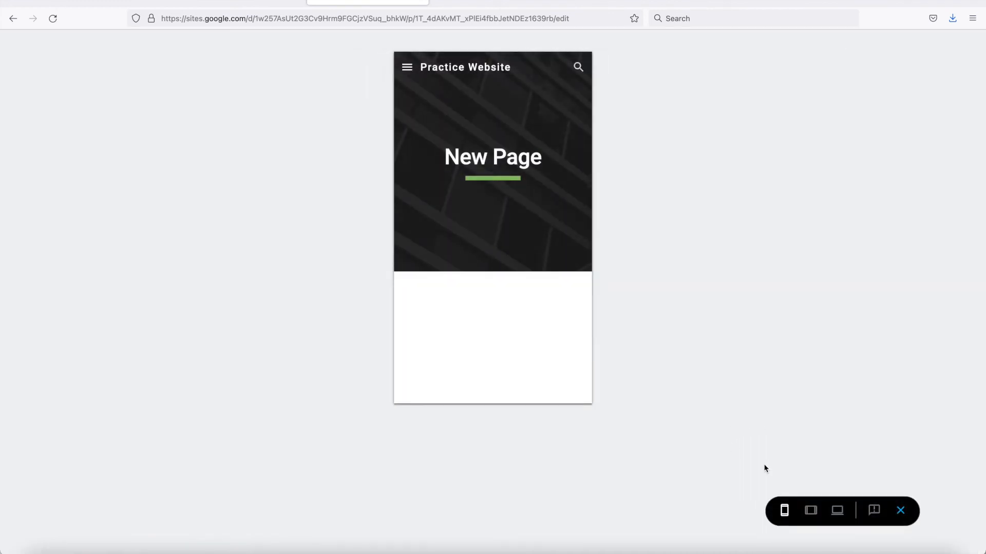
pyautogui.click(810, 510)
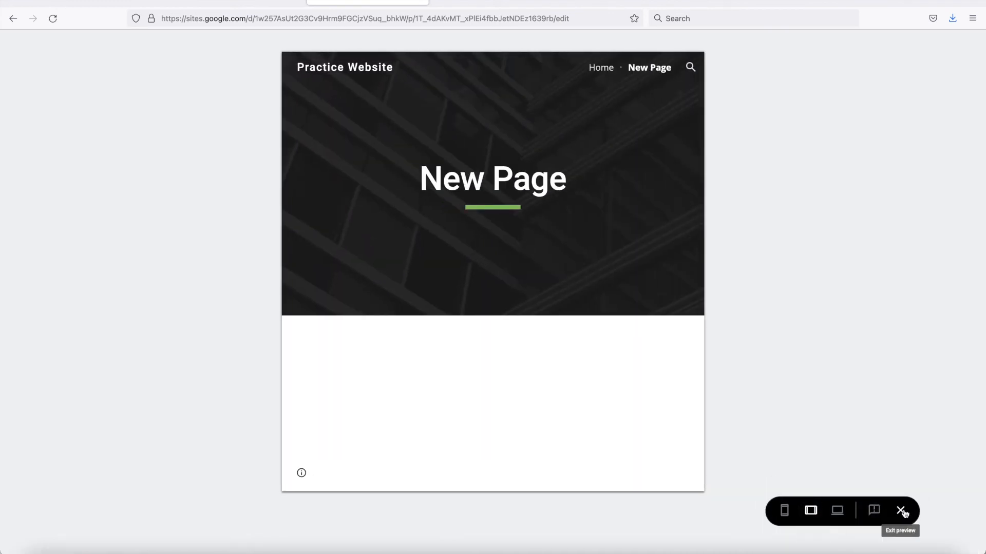
pyautogui.click(900, 510)
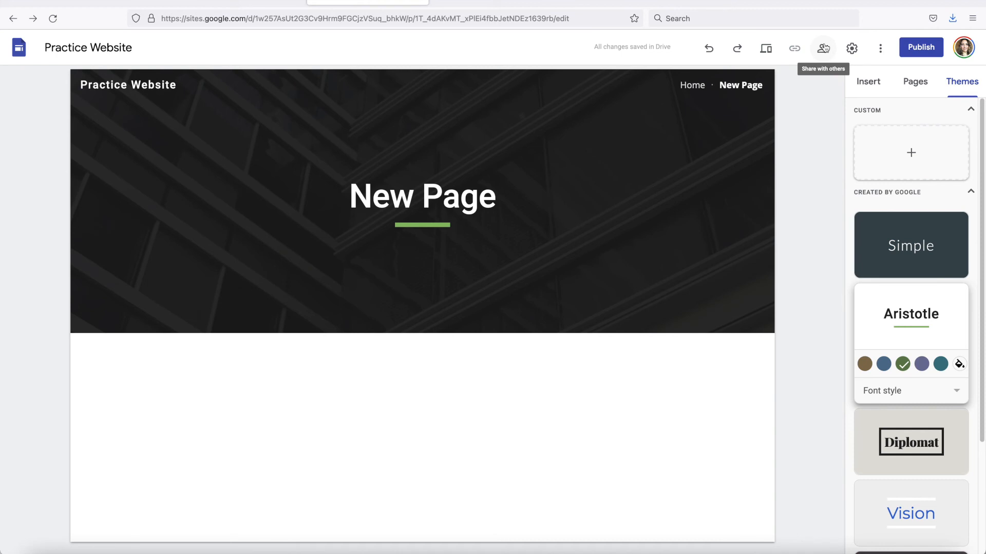
# Step: Open the site settings, glance at the published makeup website in Chrome, and review the navigation mode and colour options
pyautogui.click(850, 50)
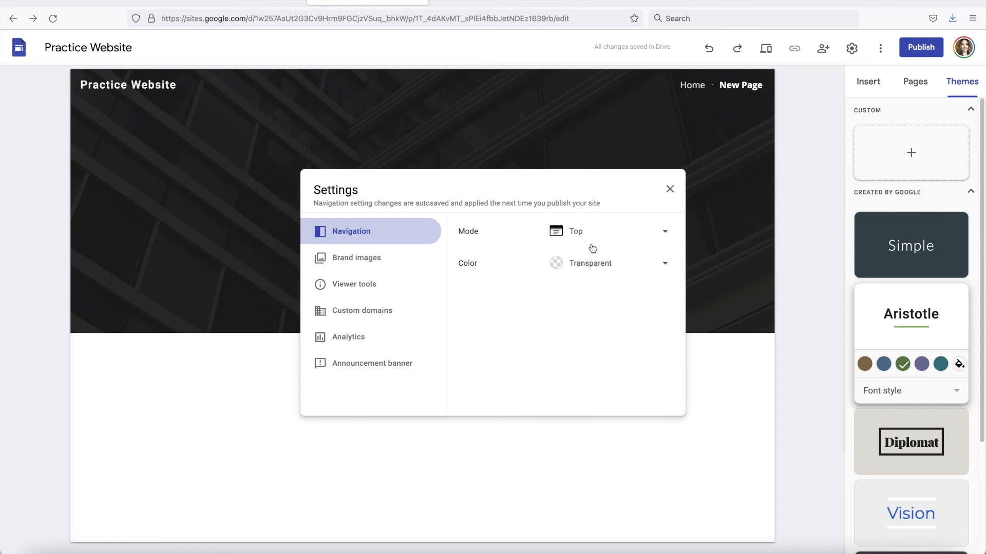
pyautogui.click(424, 553)
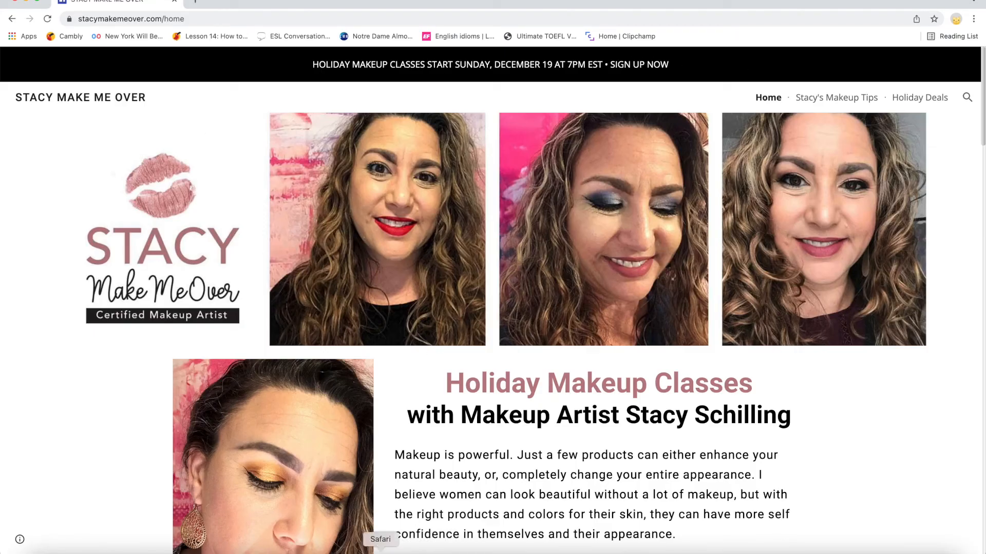
pyautogui.click(402, 548)
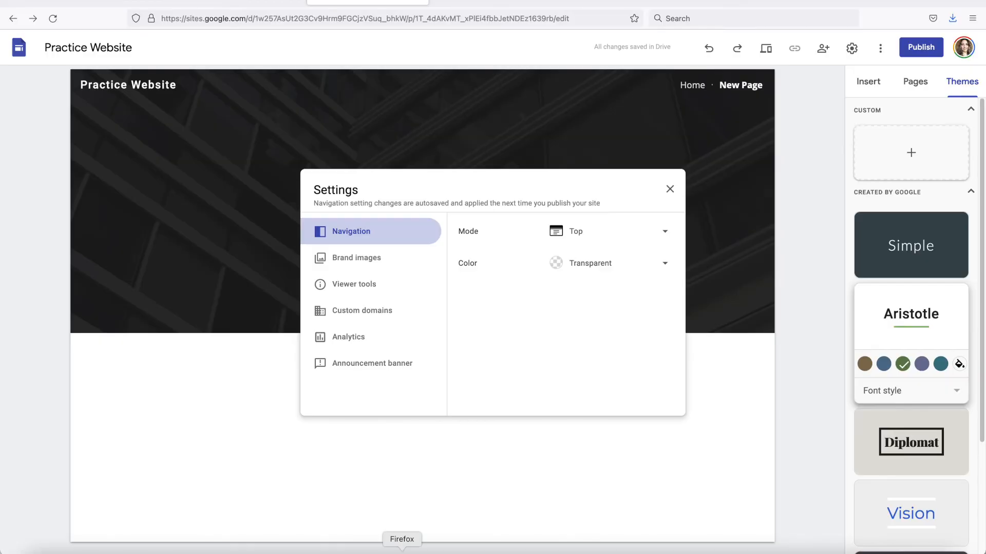
pyautogui.click(664, 235)
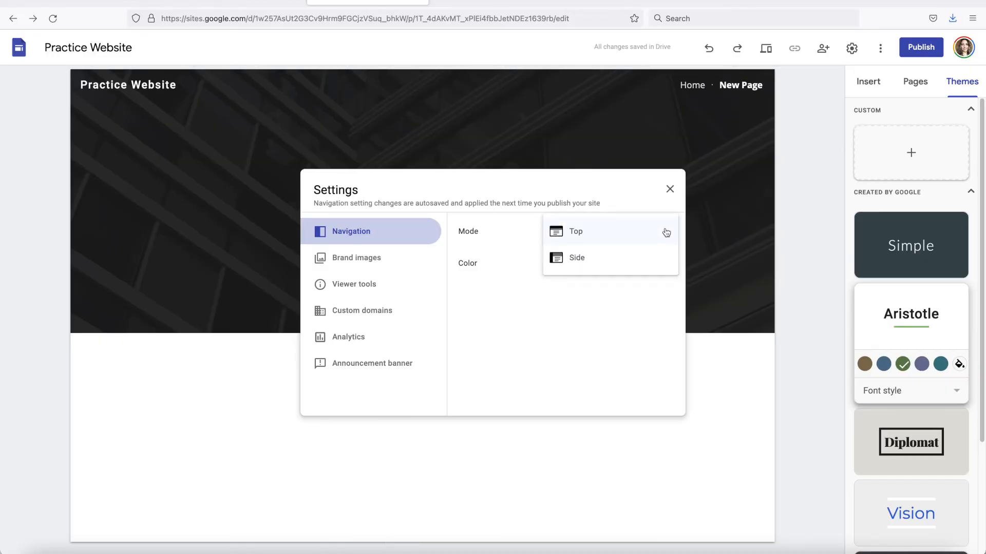
pyautogui.click(637, 318)
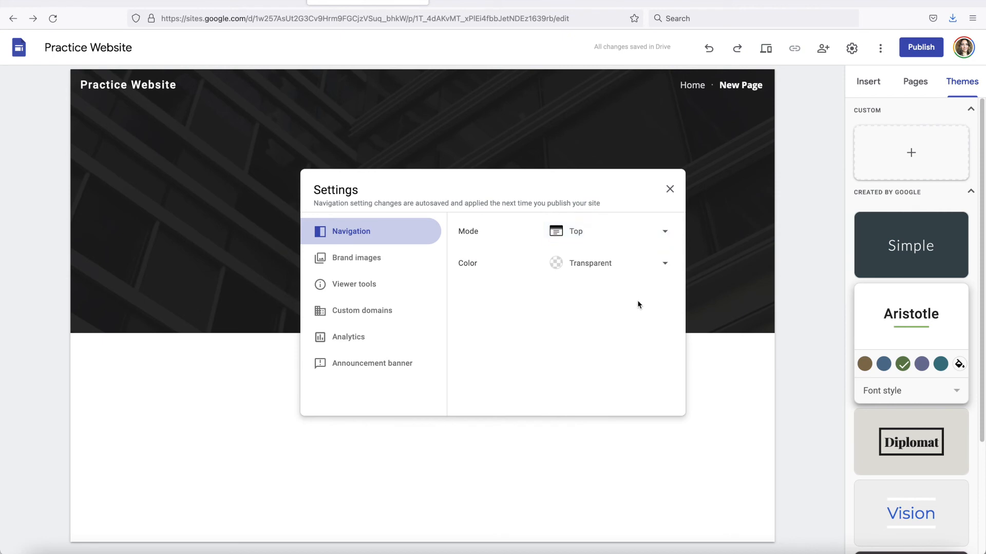
pyautogui.click(665, 266)
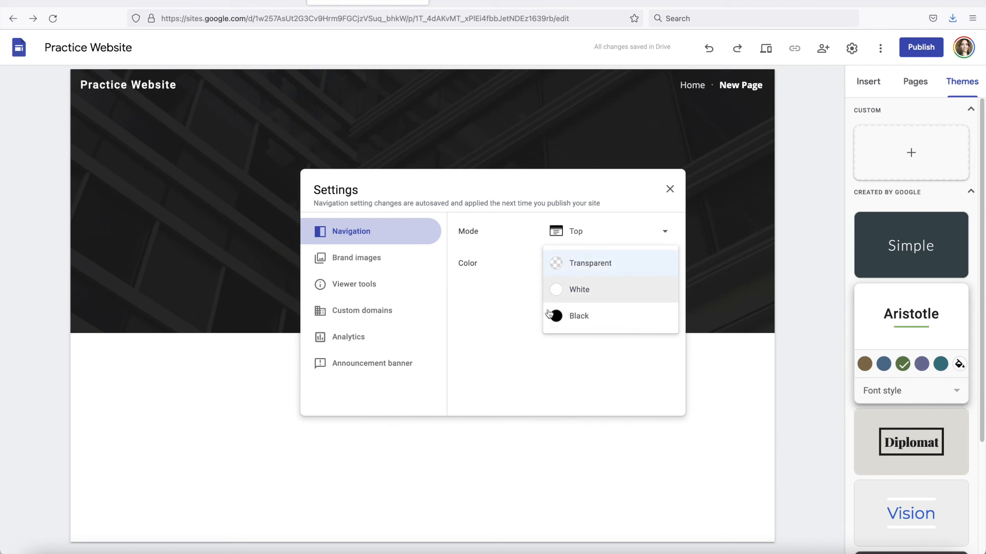
# Step: Review the brand images, viewer tools, custom domains and analytics sections of the site settings
pyautogui.click(366, 256)
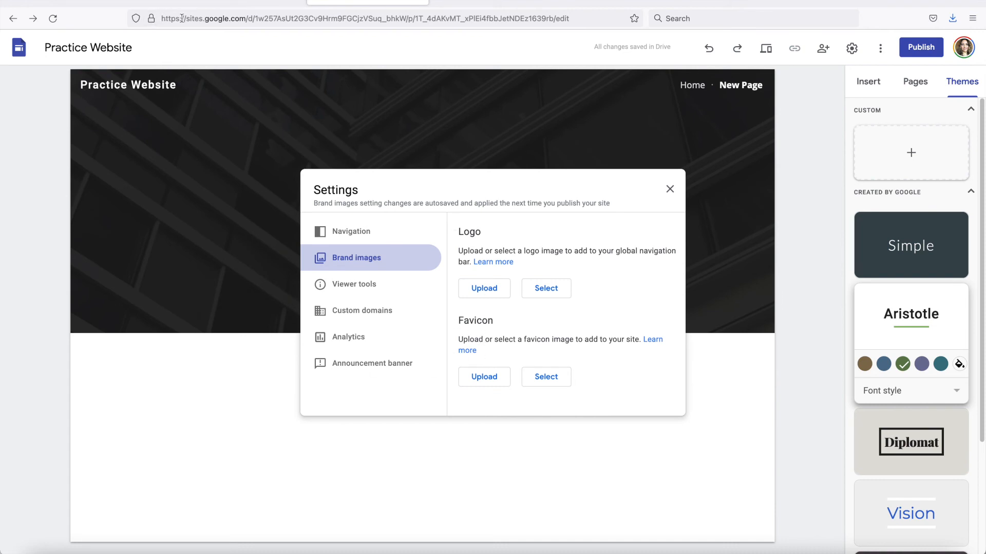
pyautogui.click(359, 283)
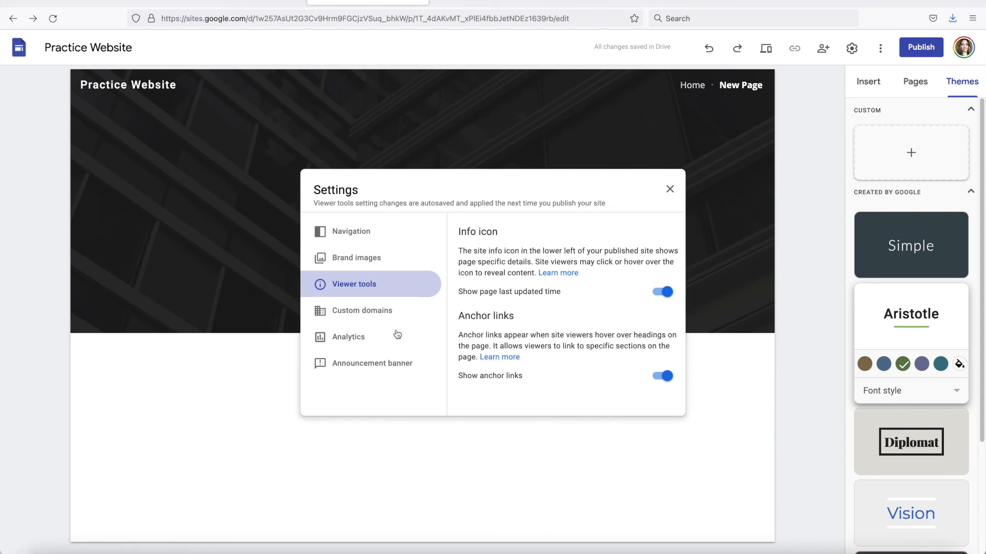
pyautogui.click(363, 313)
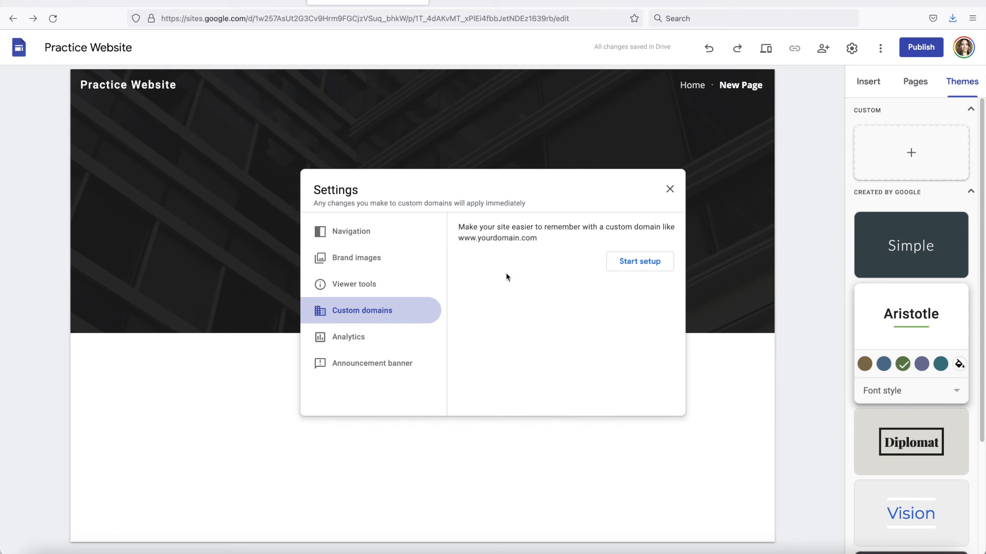
pyautogui.click(355, 340)
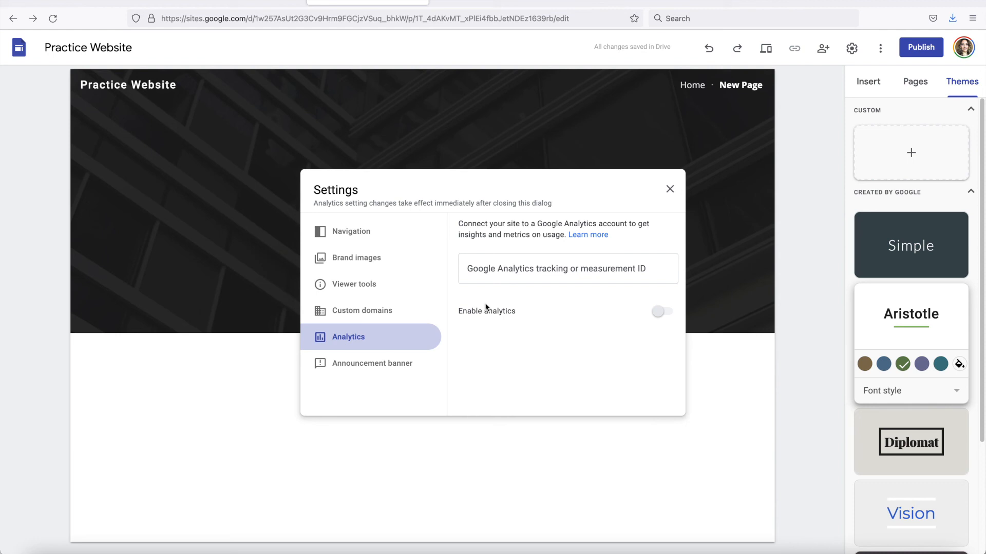
# Step: Examine the announcement banner settings, including its colour palette, message, button label, link and visibility options
pyautogui.click(370, 369)
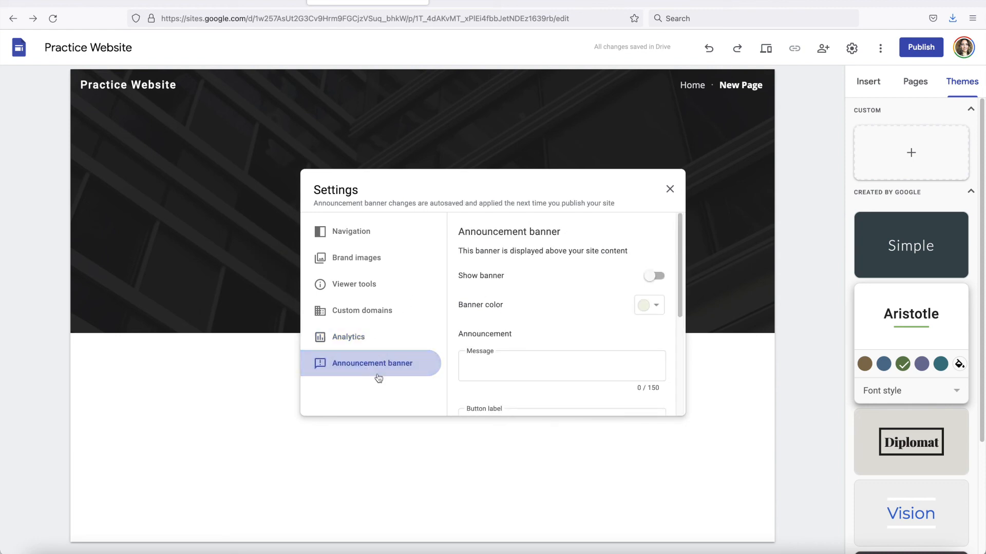
pyautogui.click(659, 310)
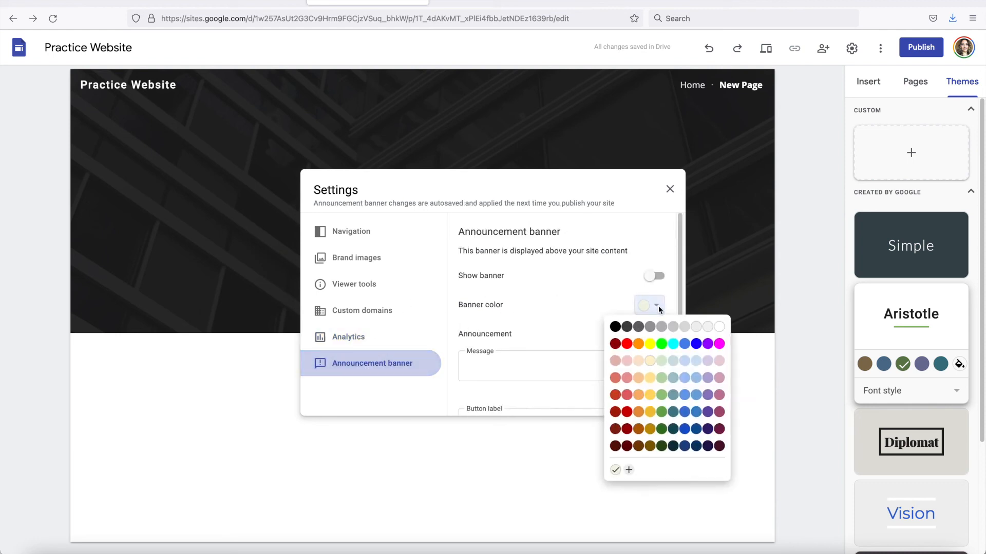
pyautogui.click(705, 281)
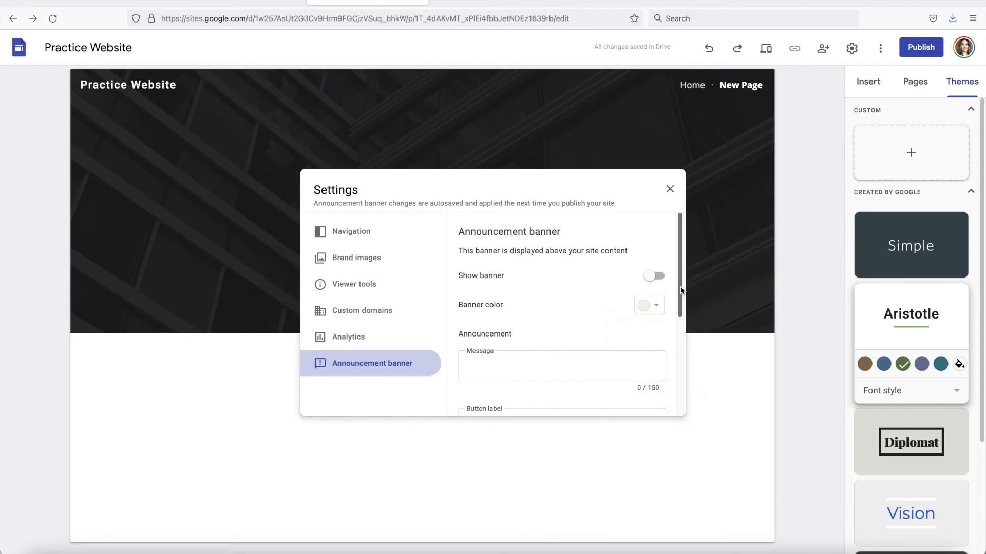
pyautogui.scroll(-3, 681, 290)
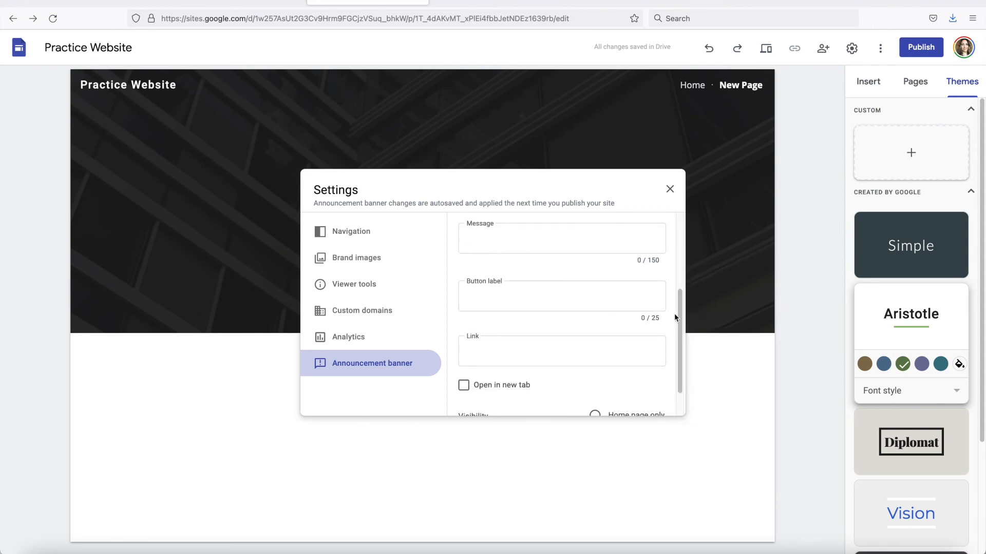
pyautogui.scroll(-2, 674, 317)
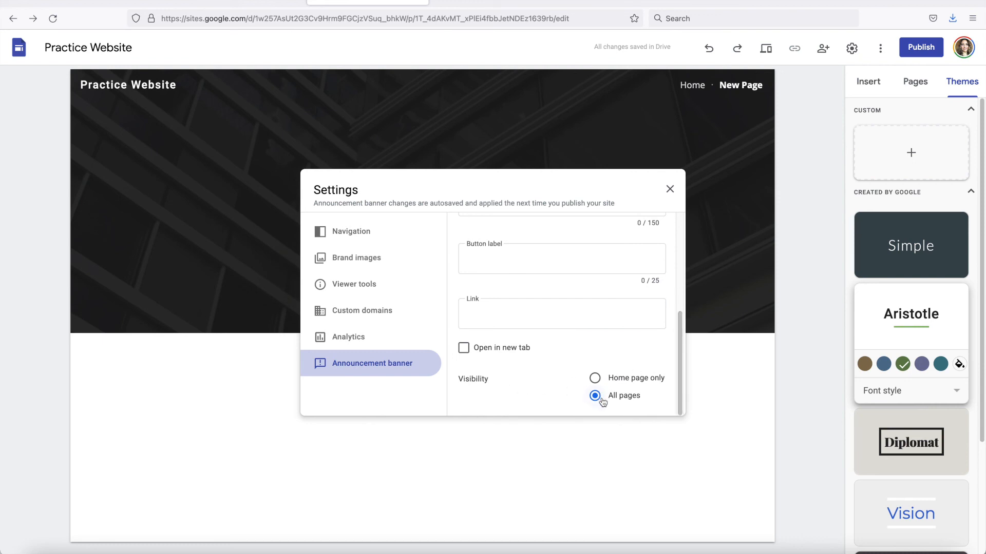
pyautogui.moveTo(677, 314); pyautogui.dragTo(673, 189)
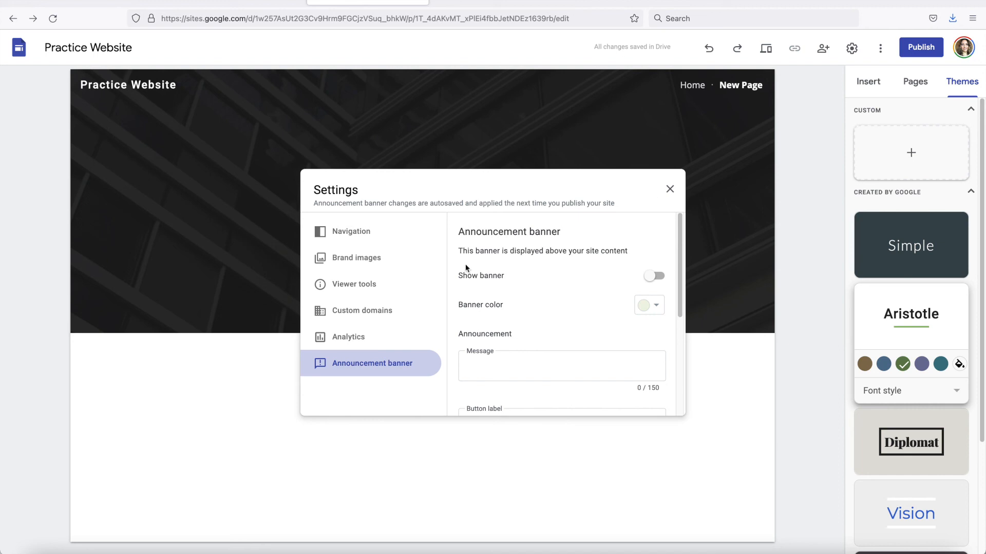
# Step: Try the Side navigation mode for the site and set it back to Top
pyautogui.click(354, 235)
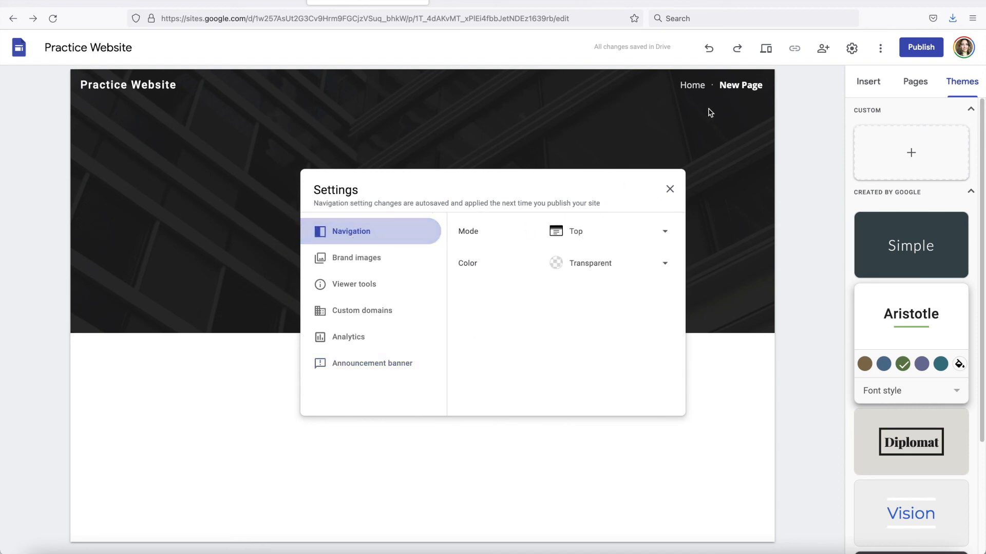
pyautogui.click(663, 235)
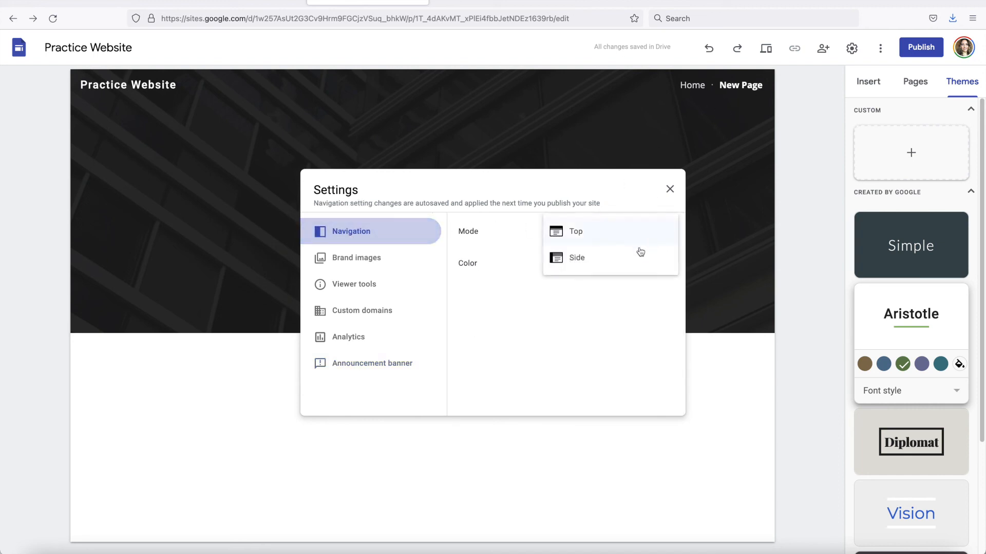
pyautogui.click(590, 262)
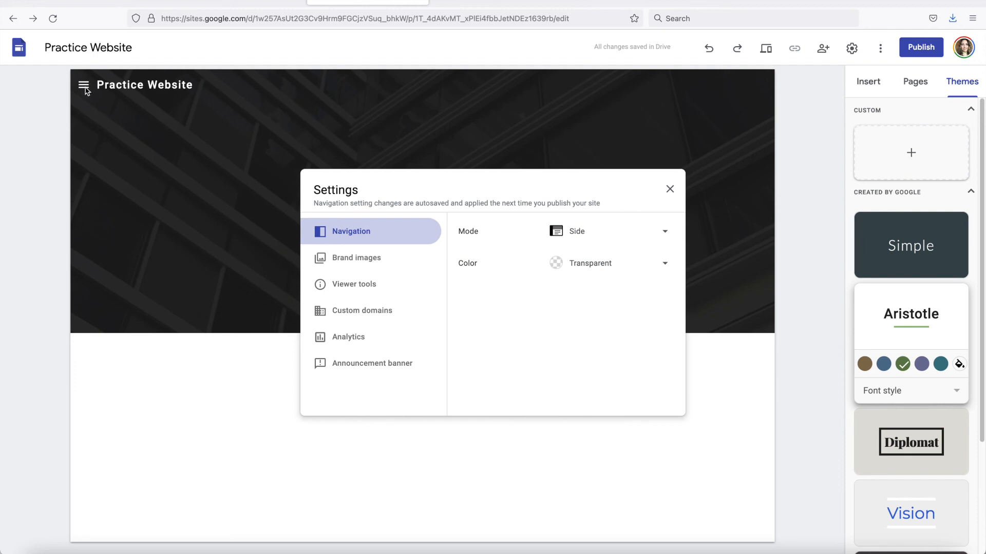
pyautogui.click(663, 231)
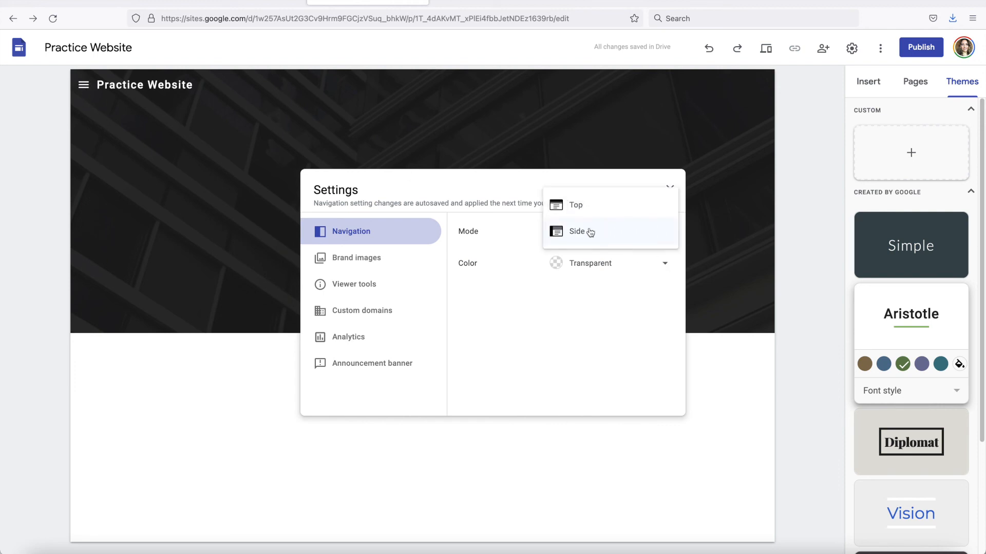
pyautogui.click(590, 204)
# Step: Reopen the announcement banner settings, inspect the banner on the published makeup website in Chrome, and return to Firefox
pyautogui.click(367, 367)
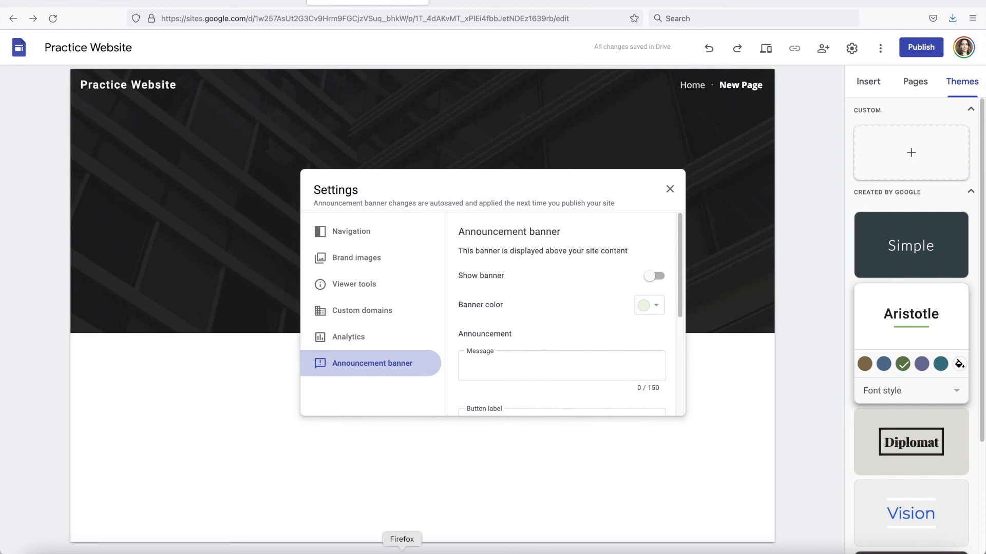
pyautogui.click(422, 549)
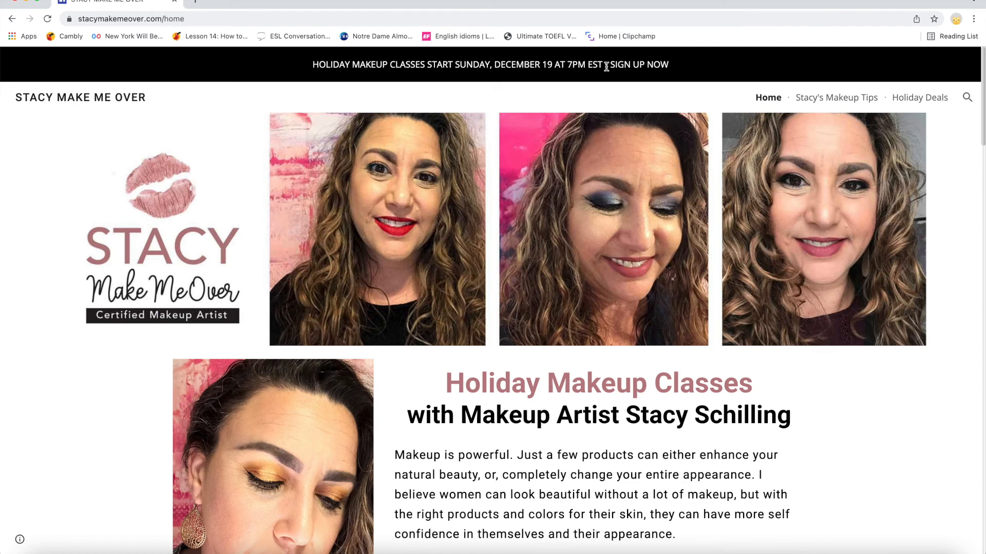
pyautogui.moveTo(630, 63); pyautogui.dragTo(610, 64)
pyautogui.click(644, 61)
pyautogui.doubleClick(648, 66)
pyautogui.click(501, 58)
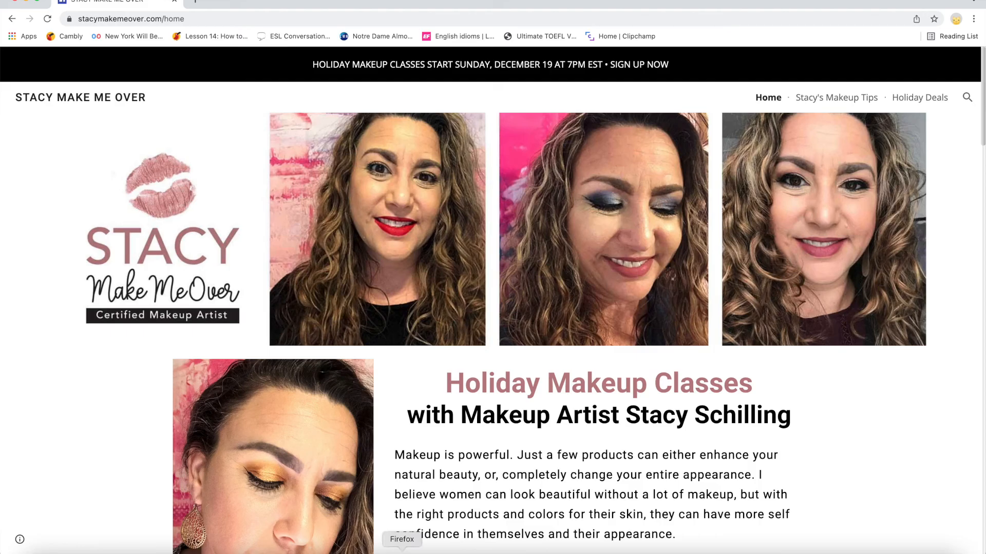
pyautogui.click(401, 551)
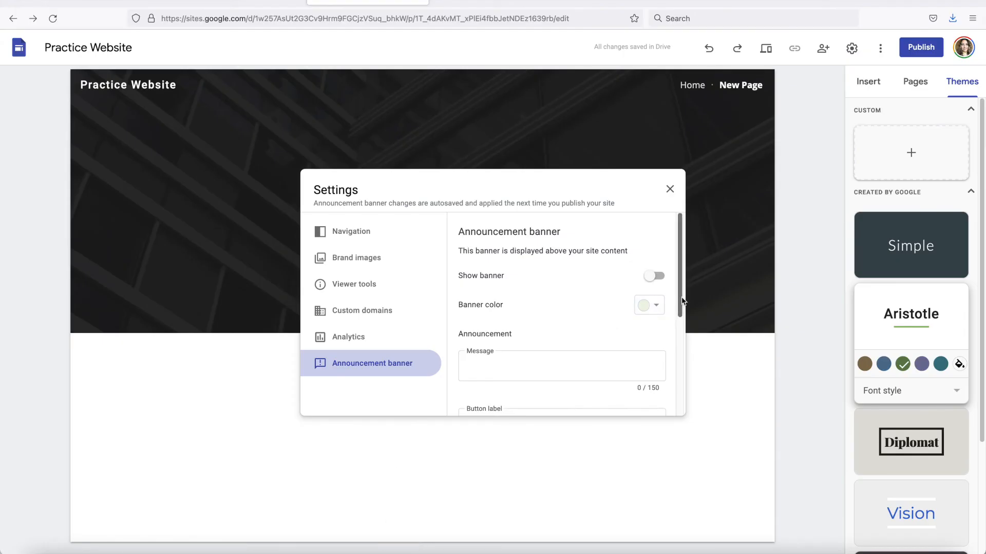
# Step: Review the remaining announcement banner options, close the settings, and briefly revisit the published makeup website in Chrome before returning to Firefox
pyautogui.moveTo(682, 302); pyautogui.dragTo(685, 403)
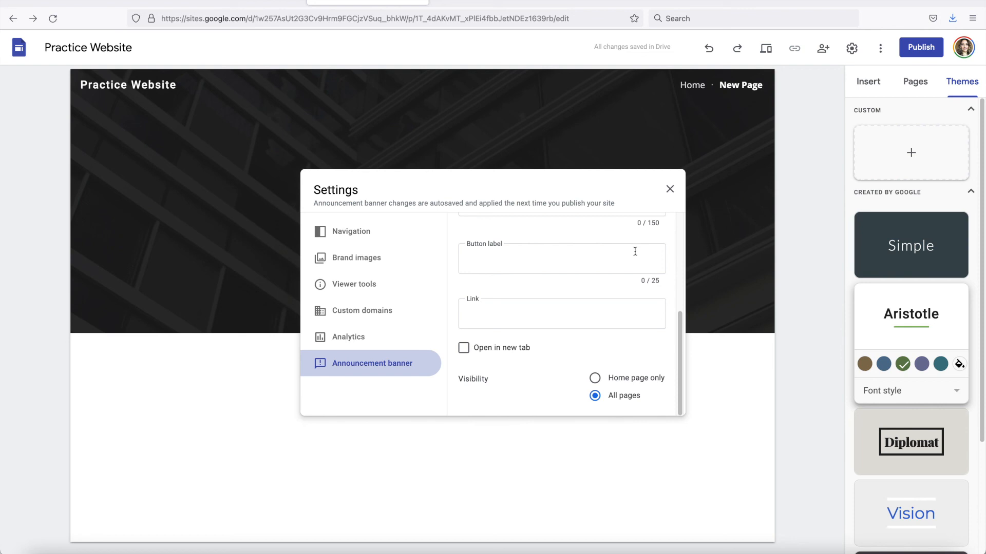
pyautogui.click(670, 189)
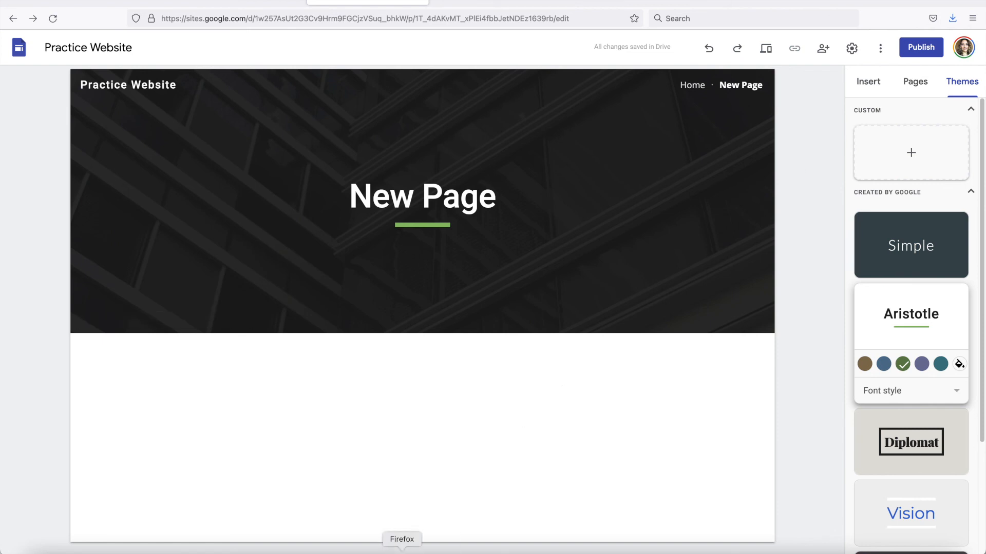
pyautogui.click(424, 553)
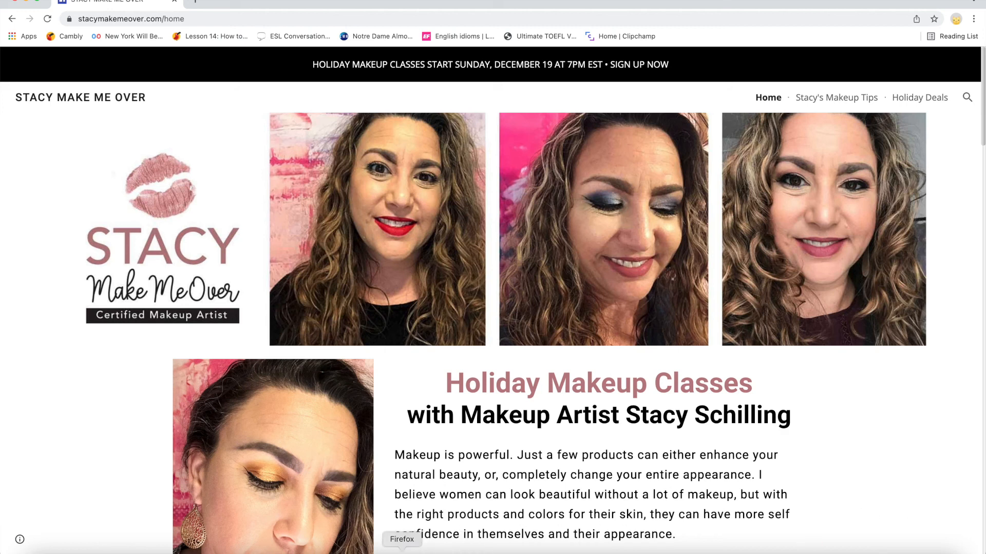
pyautogui.click(401, 552)
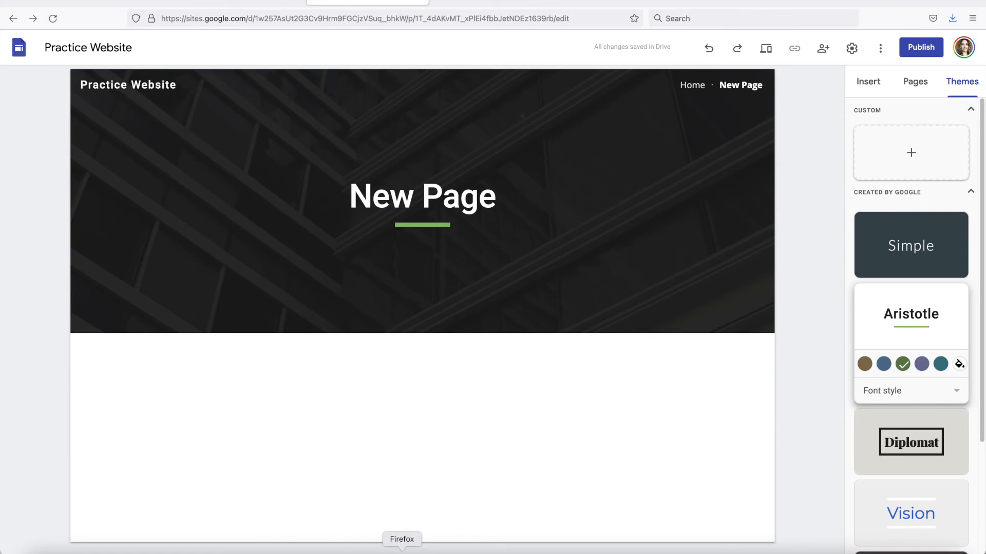